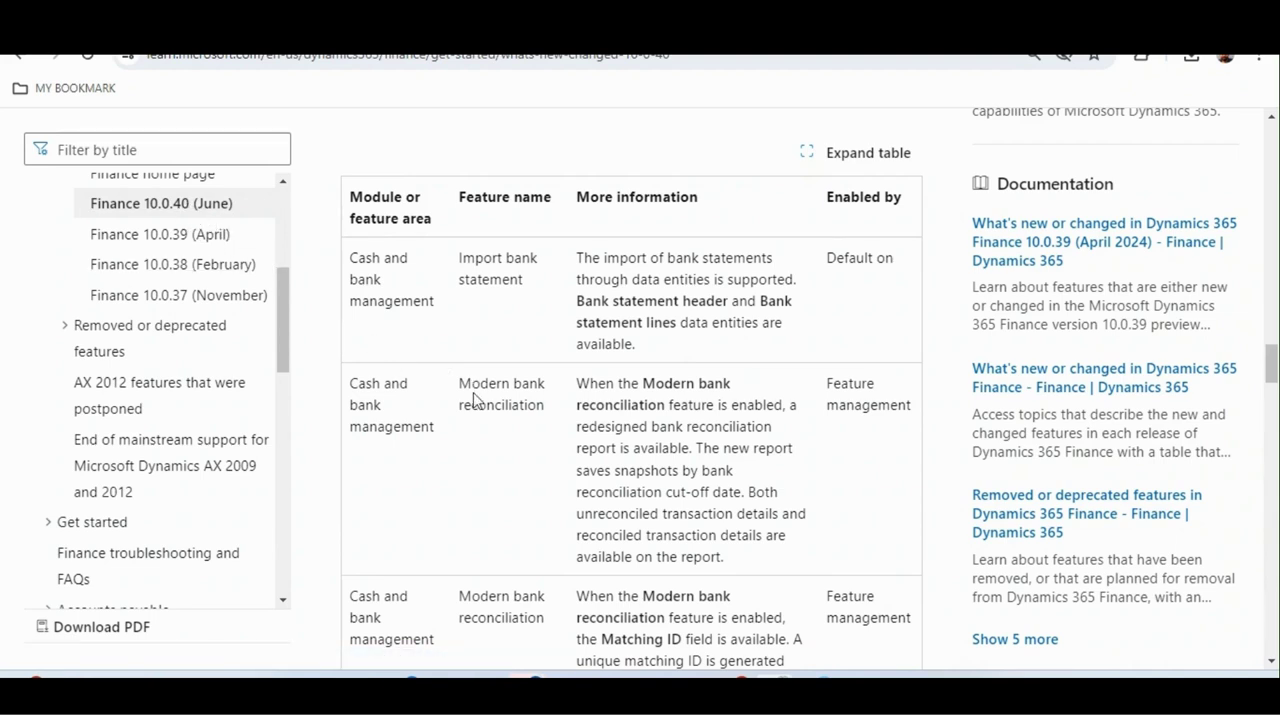
# Highlight the Modern bank reconciliation feature name in the release notes and switch to the Finance and Operations Feature management workspace
pyautogui.moveTo(460, 387); pyautogui.dragTo(545, 404)
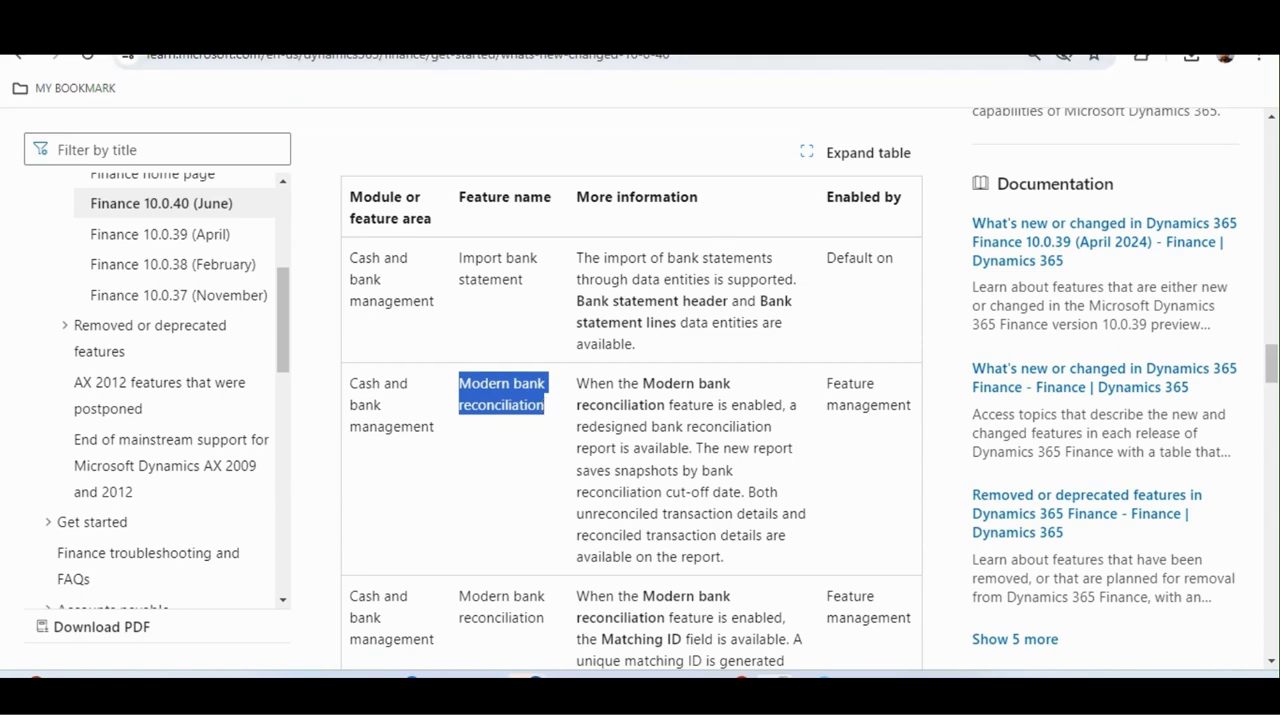
pyautogui.hotkey('ctrl', 'Tab')
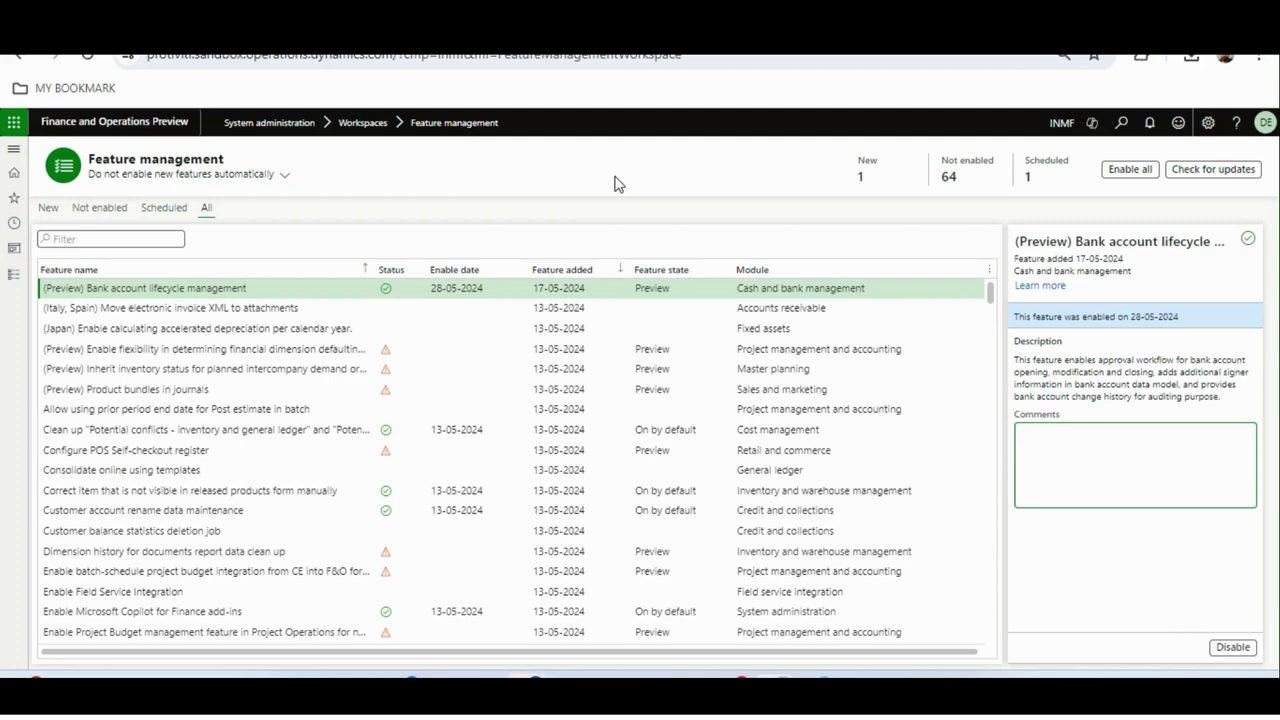
pyautogui.click(283, 289)
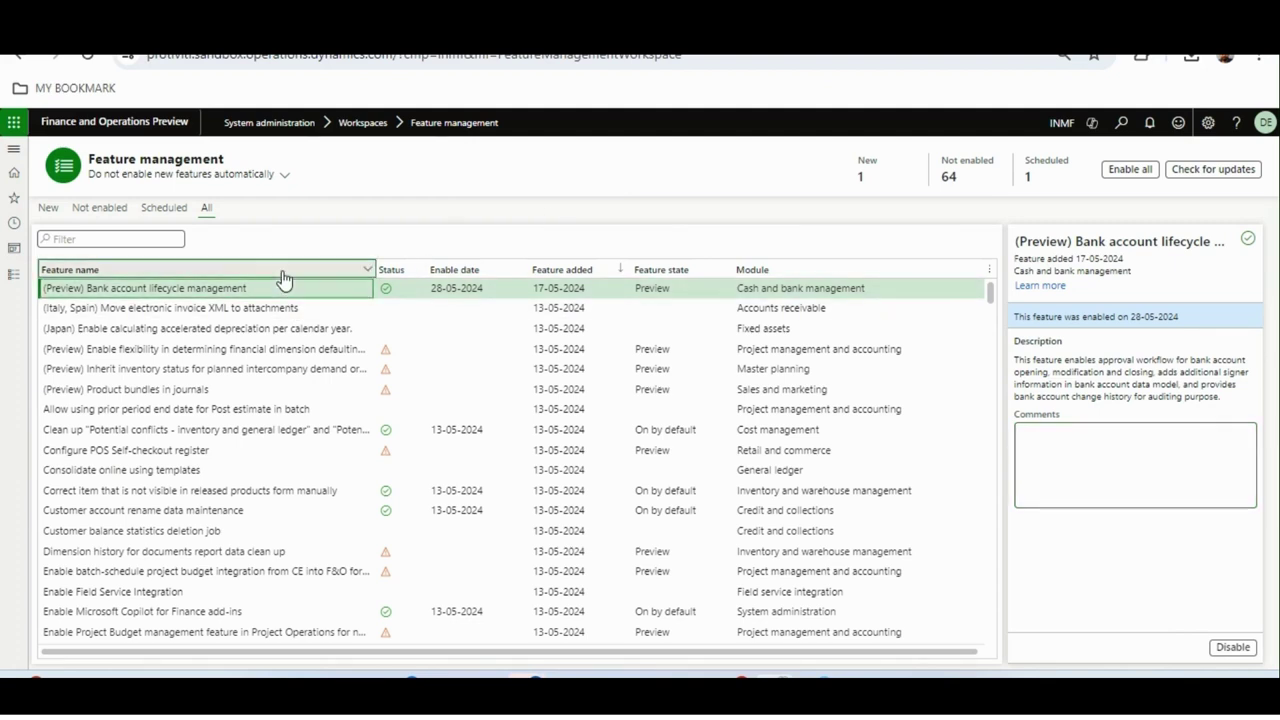
pyautogui.click(283, 279)
pyautogui.write('mocdrn')
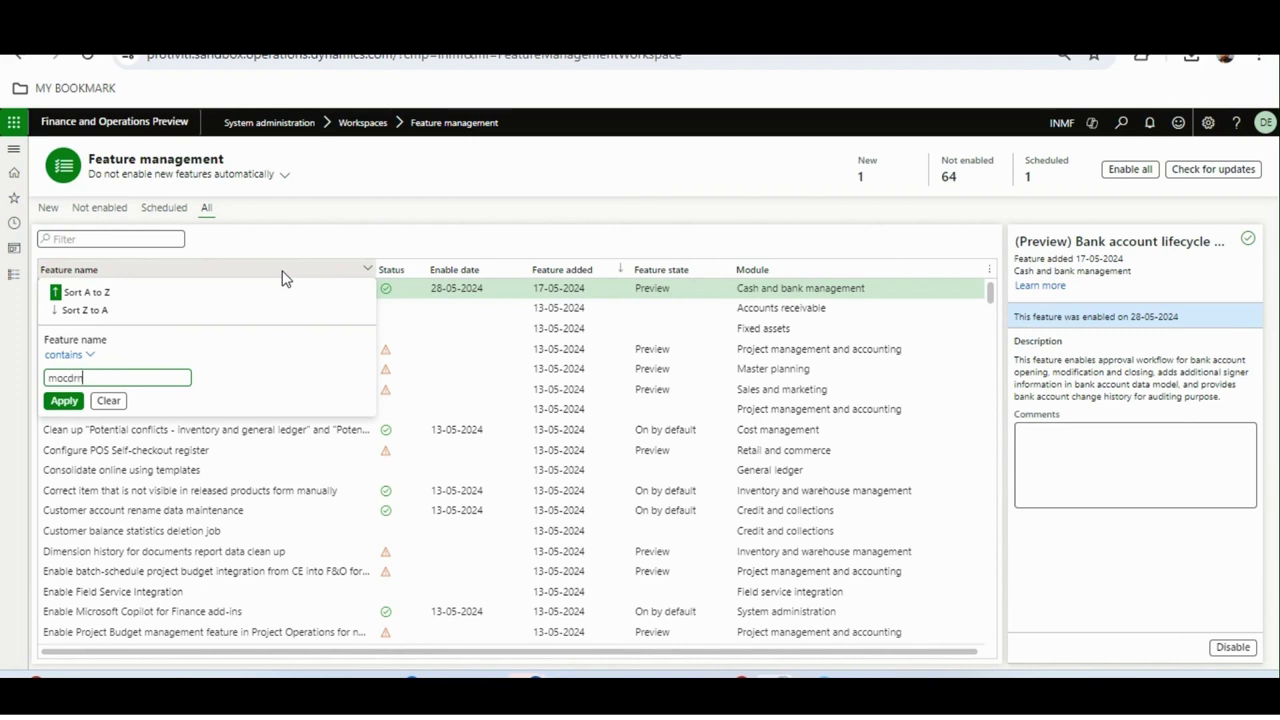
pyautogui.press('Return')
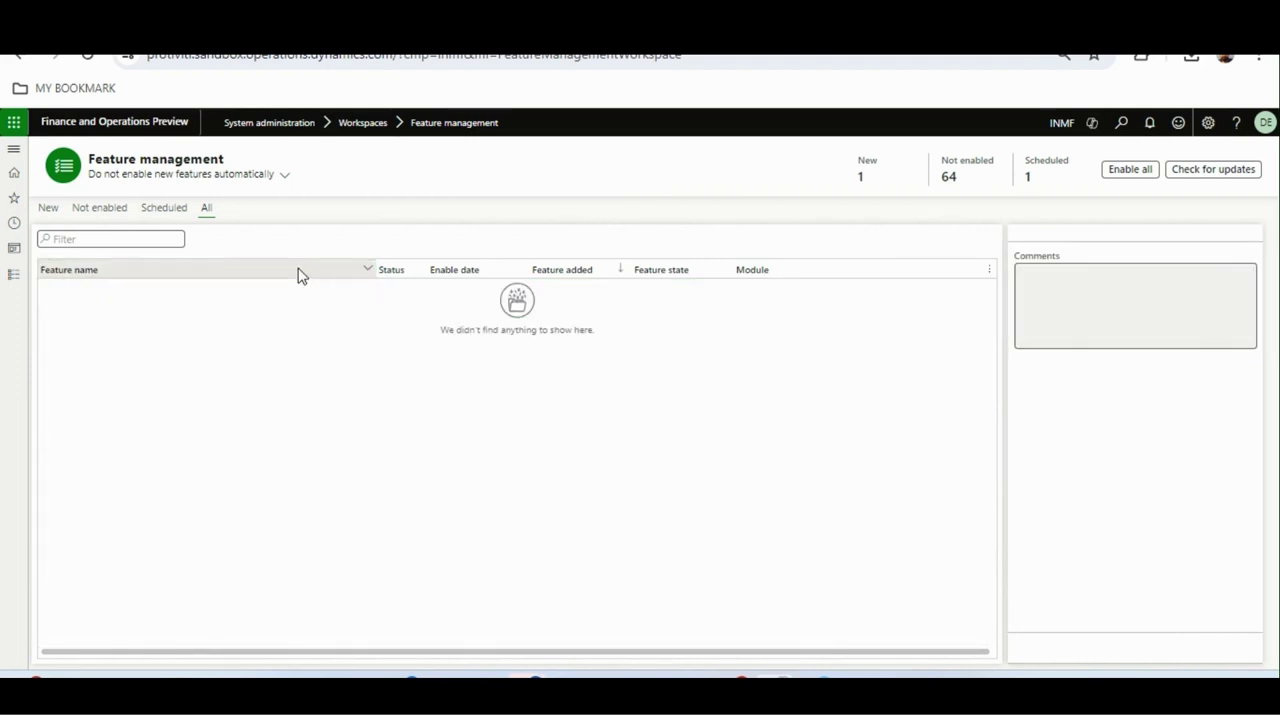
# Filter the features to names containing "modern" and disable the (Preview) Modern bank reconciliation feature
pyautogui.click(298, 274)
pyautogui.write('modern')
pyautogui.press('Return')
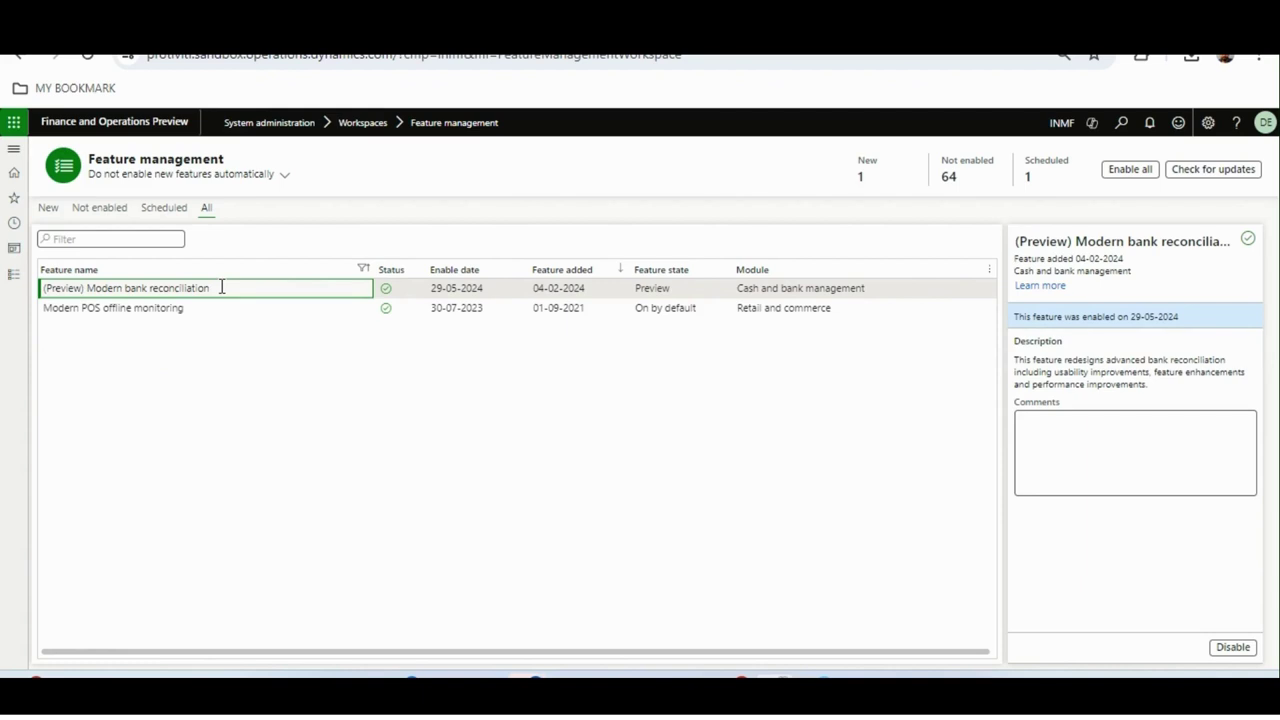
pyautogui.click(455, 289)
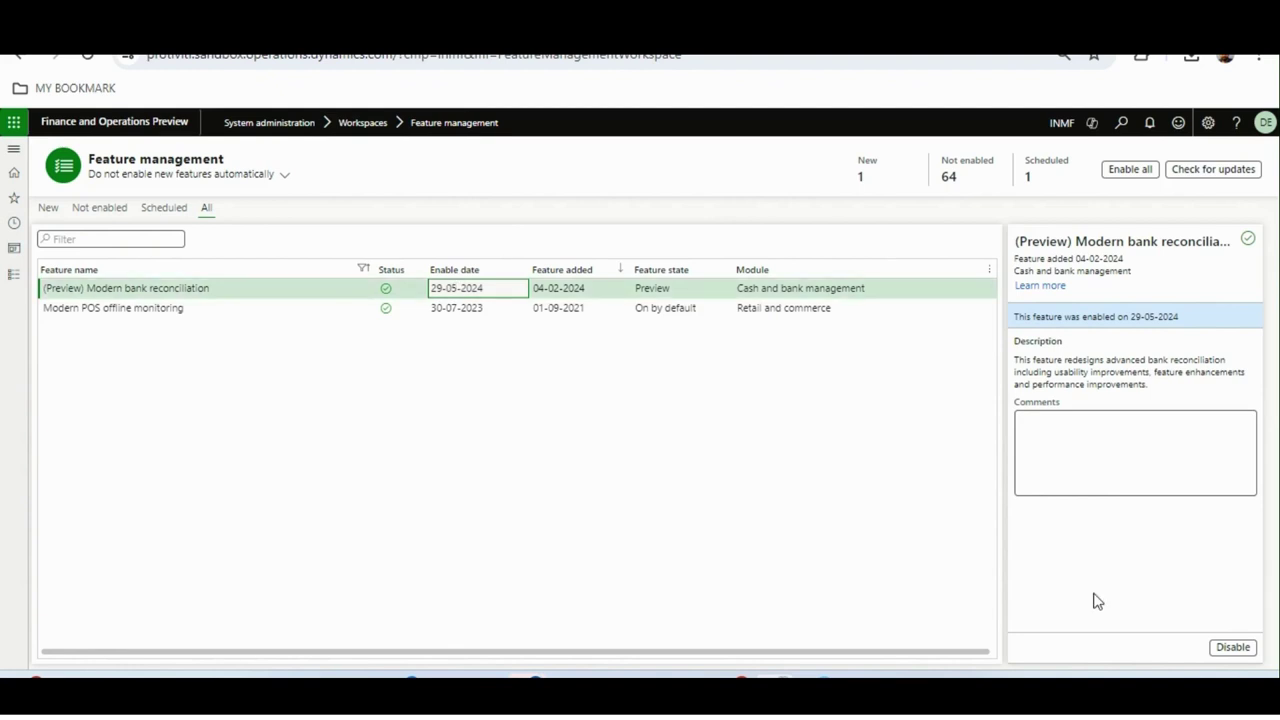
pyautogui.click(1232, 648)
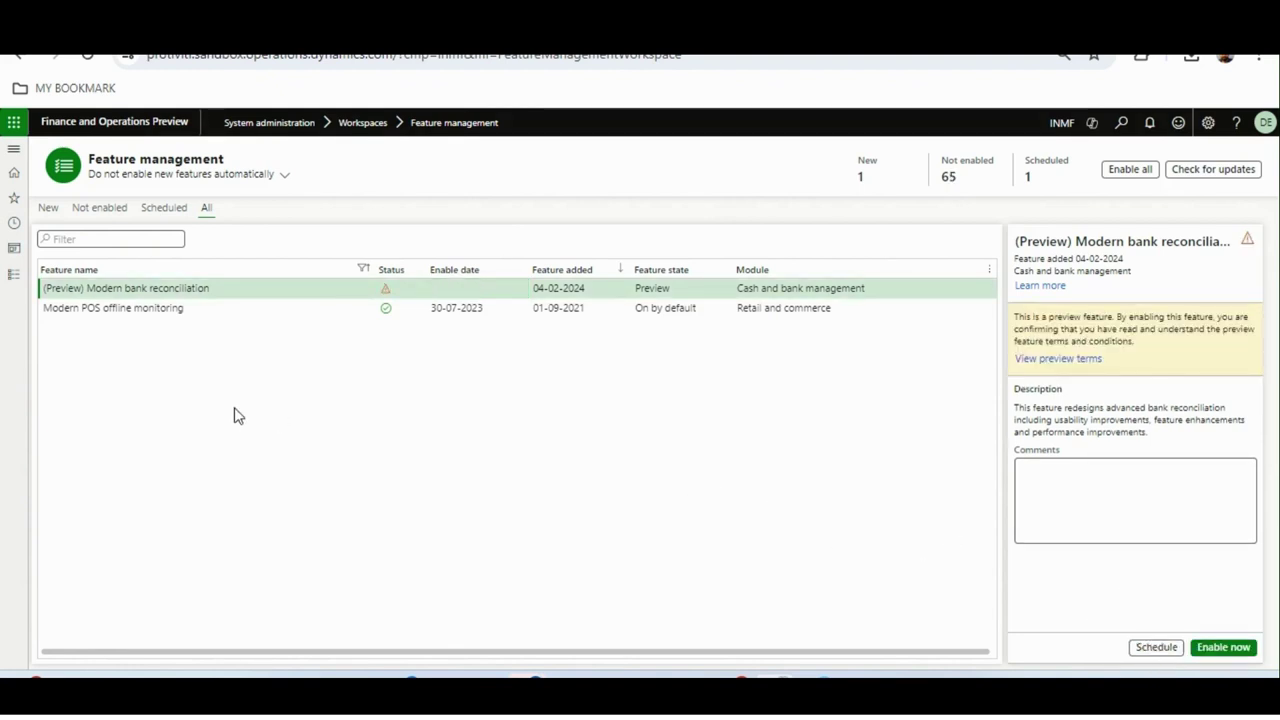
# Open the Bank reconciliation page in Cash and bank management and show only the Reconciled records
pyautogui.click(17, 289)
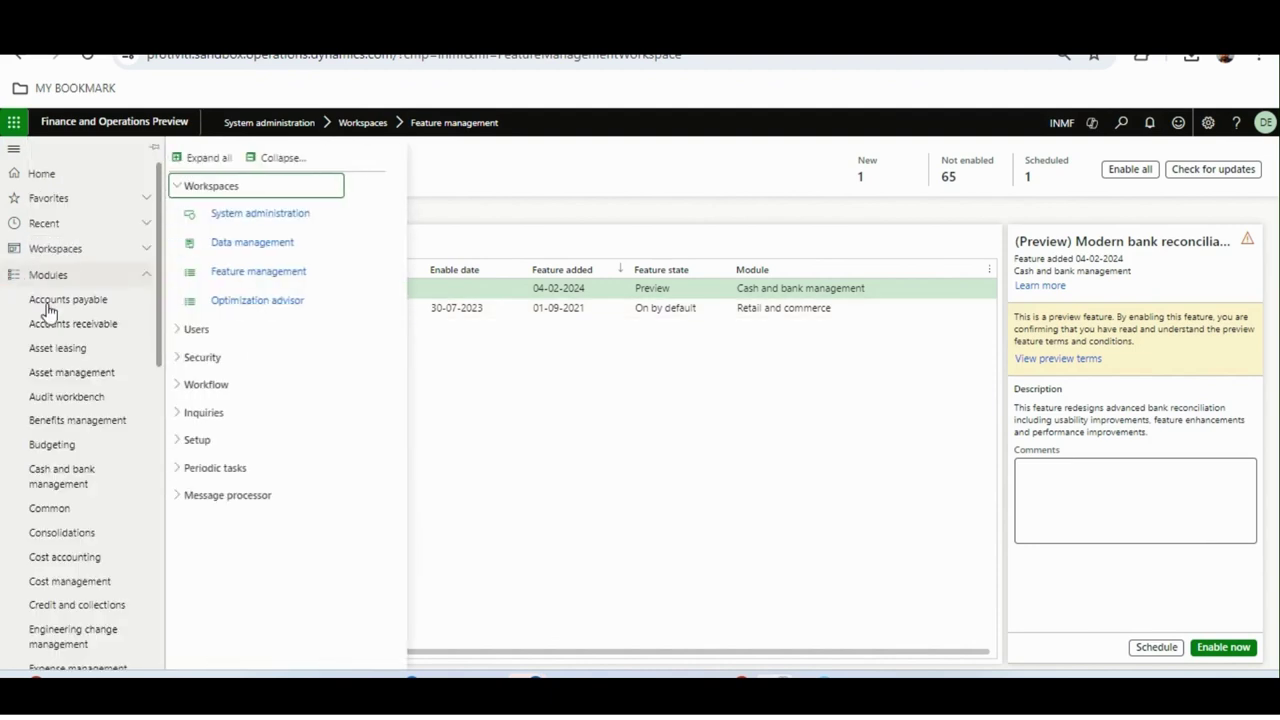
pyautogui.click(95, 471)
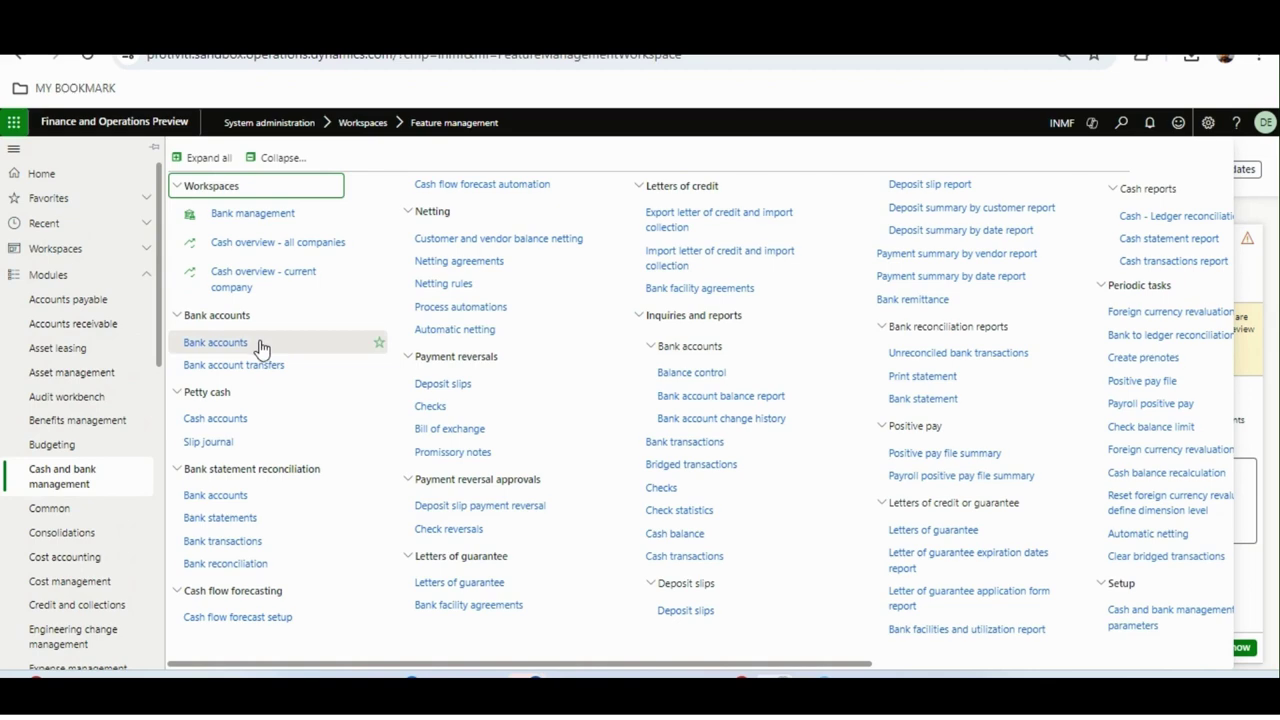
pyautogui.click(225, 564)
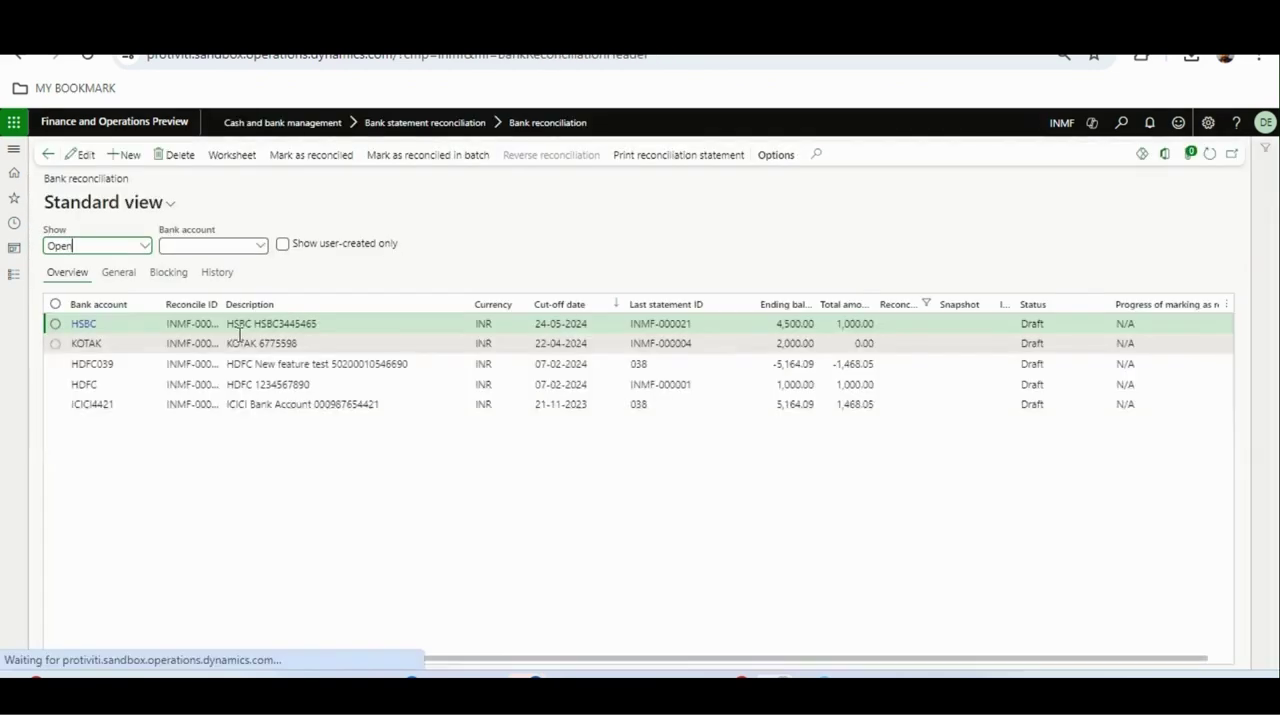
pyautogui.click(144, 246)
pyautogui.click(83, 303)
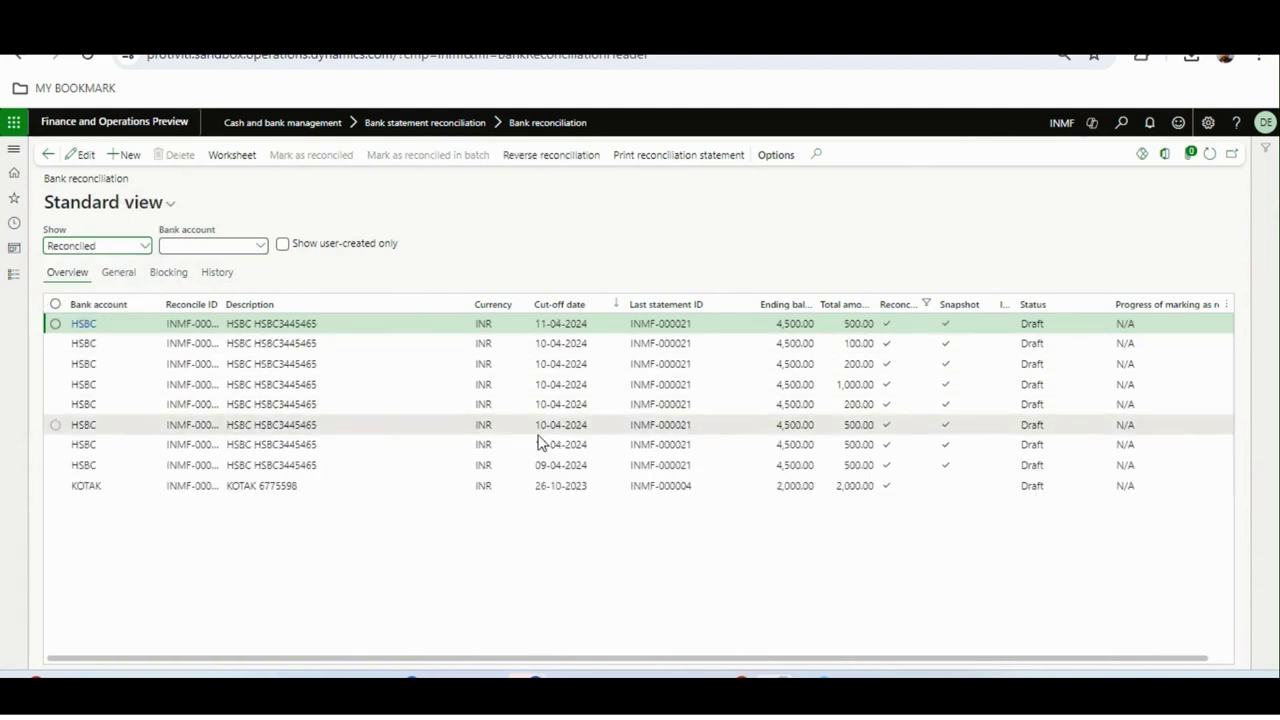
# Switch the legal entity to USMF and show its Reconciled bank reconciliations
pyautogui.click(1059, 140)
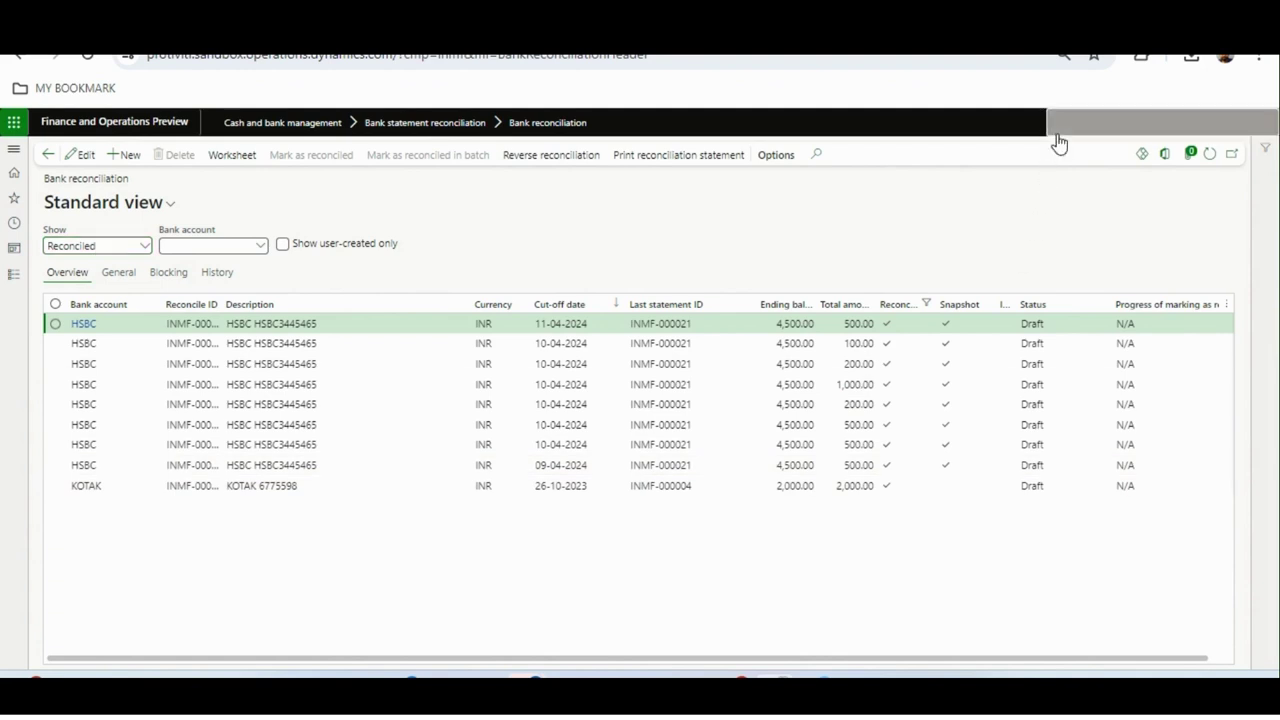
pyautogui.write('usmf')
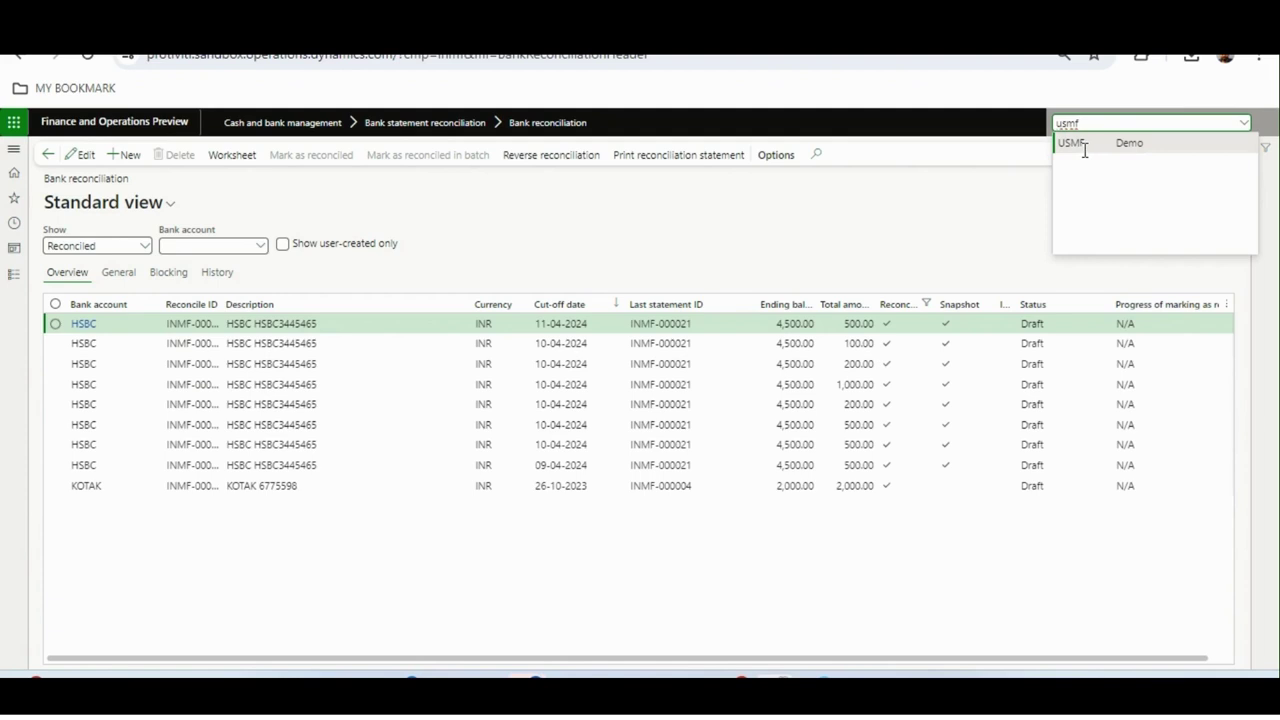
pyautogui.click(1086, 152)
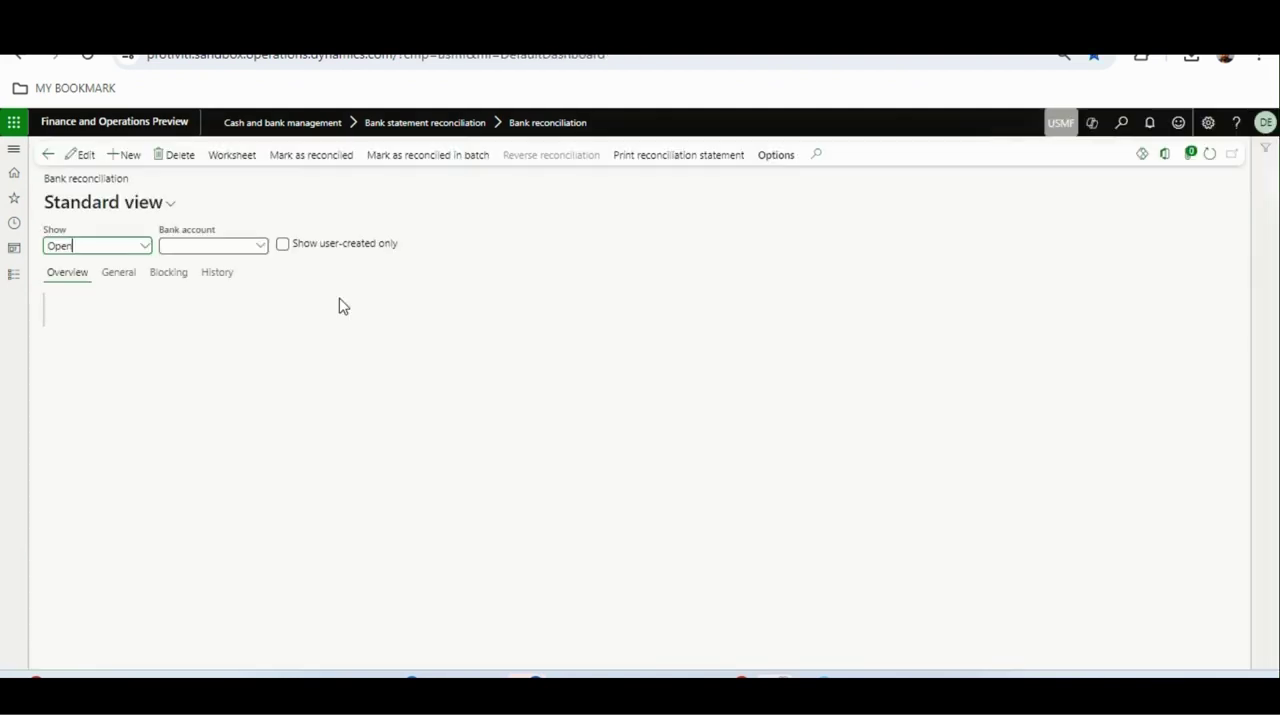
pyautogui.click(146, 246)
pyautogui.click(95, 308)
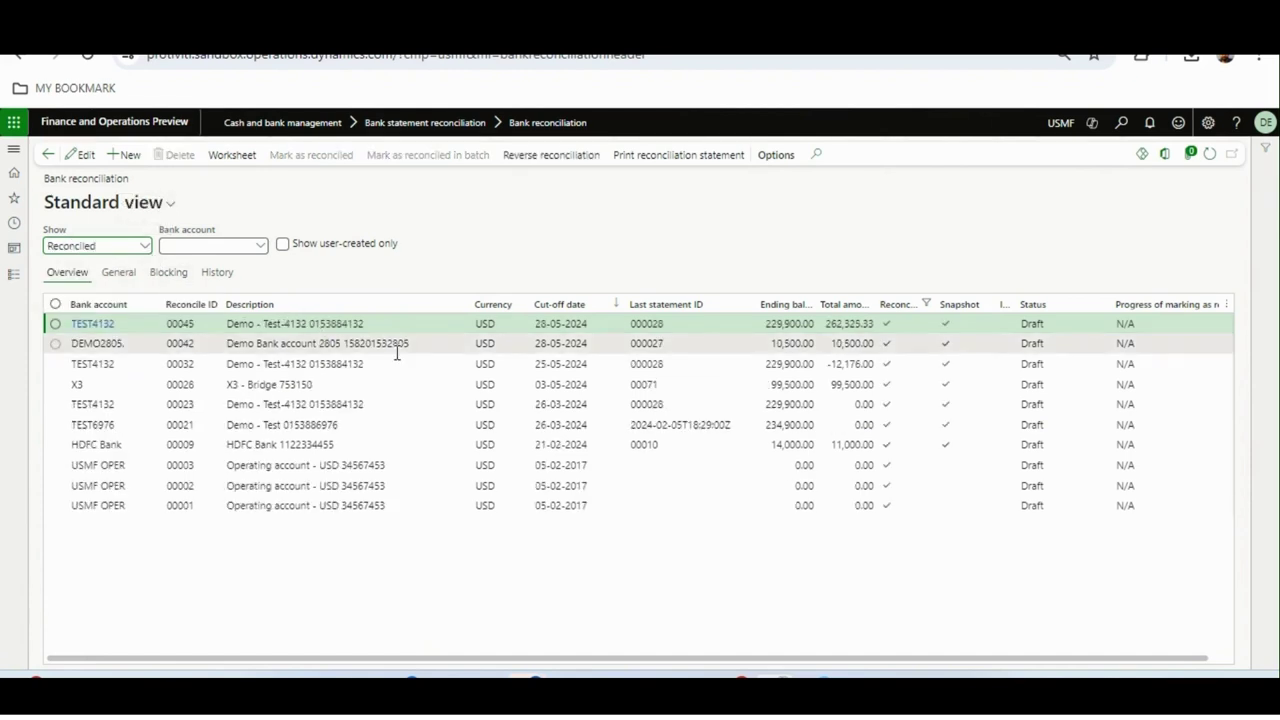
# Select the bank reconciliation with reconcile ID 00045 and print its reconciliation statement
pyautogui.click(397, 349)
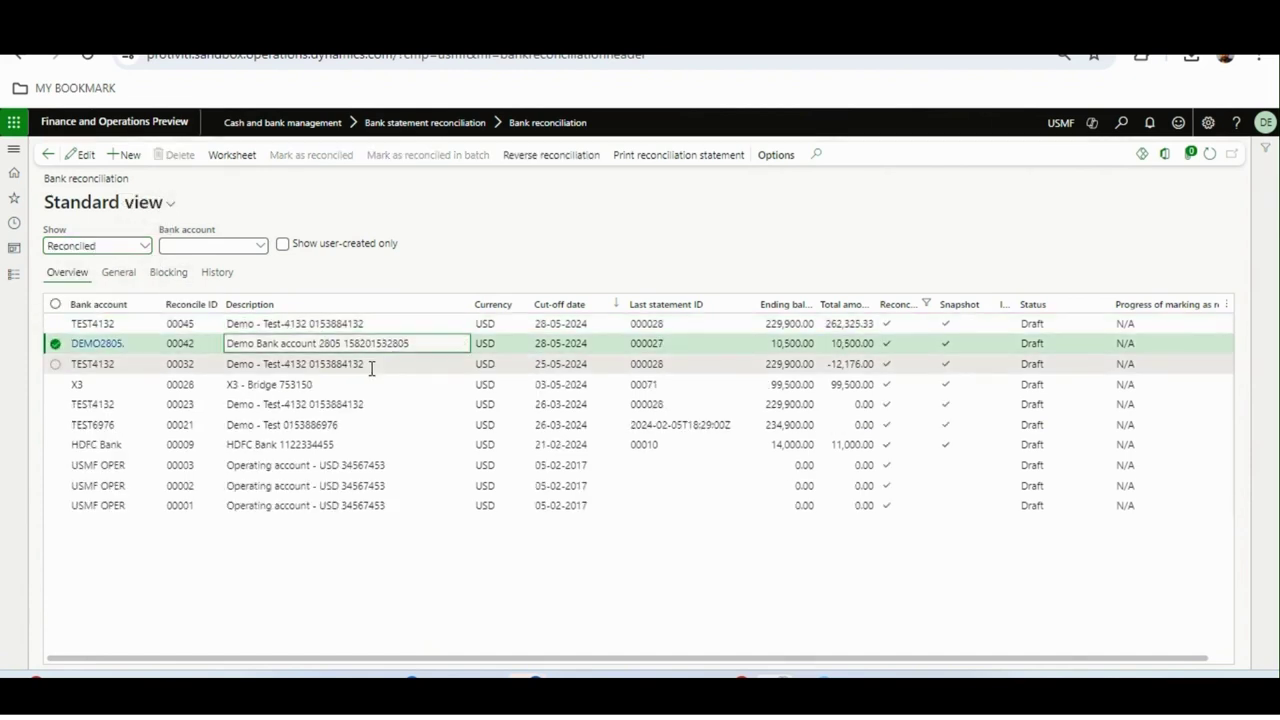
pyautogui.click(367, 366)
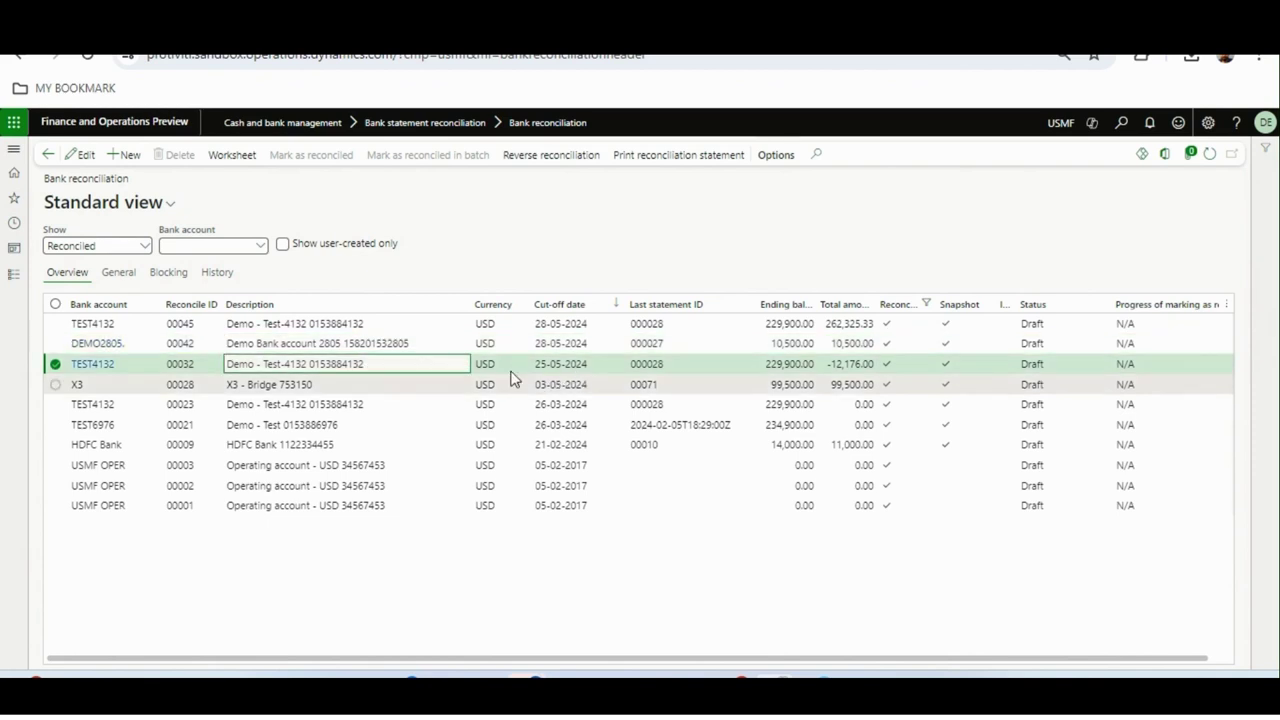
pyautogui.click(371, 322)
pyautogui.click(655, 158)
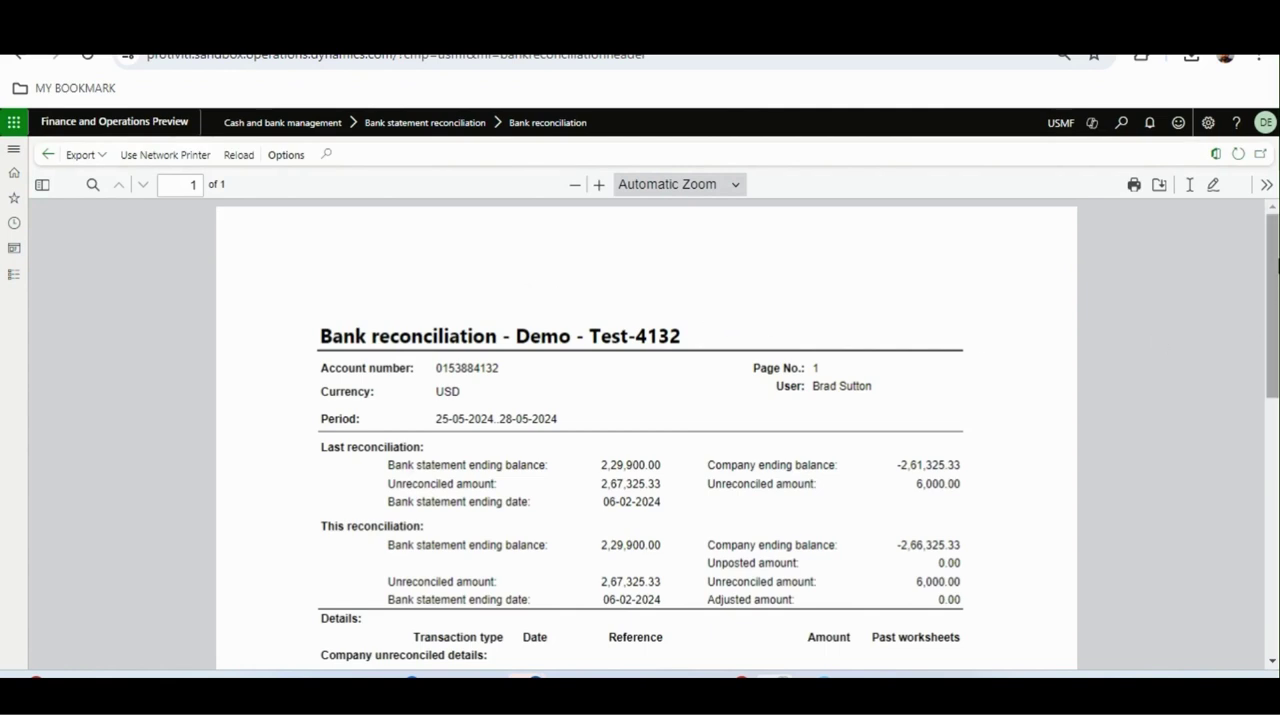
# Review the balances and unreconciled details in the reconciliation statement and export the report to Excel
pyautogui.moveTo(1276, 265); pyautogui.dragTo(1266, 309)
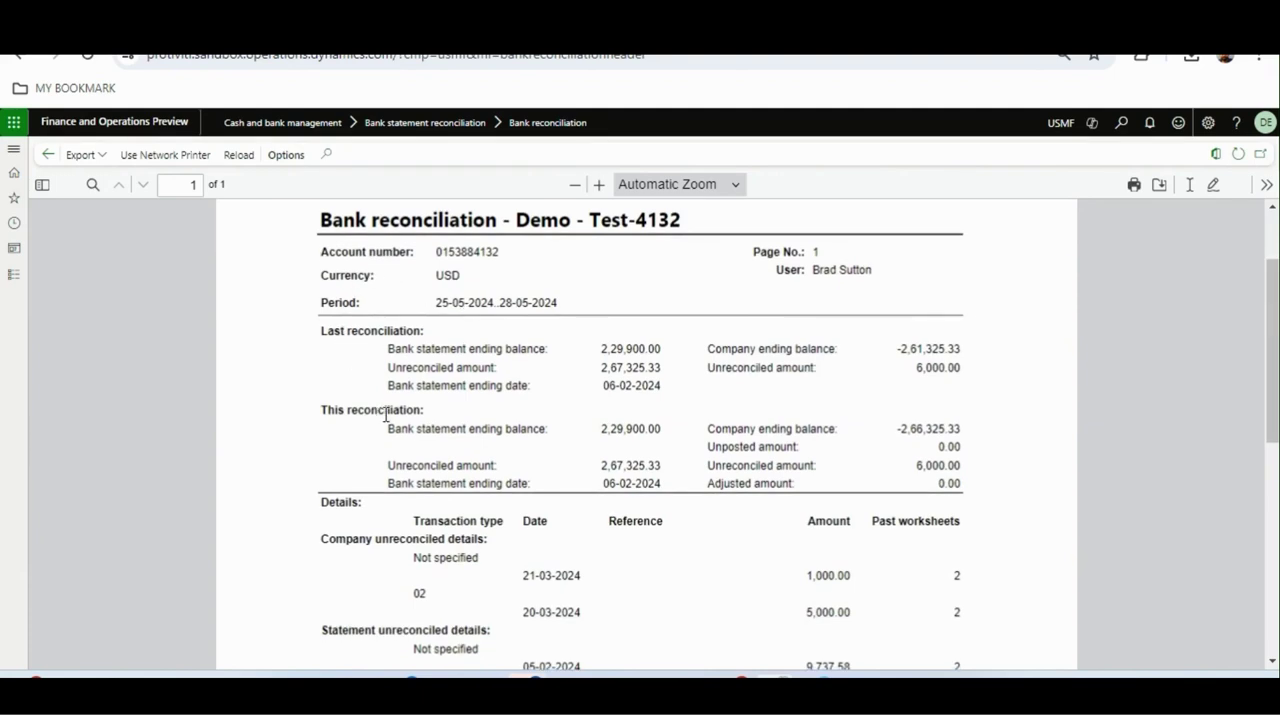
pyautogui.moveTo(1274, 298); pyautogui.dragTo(1275, 378)
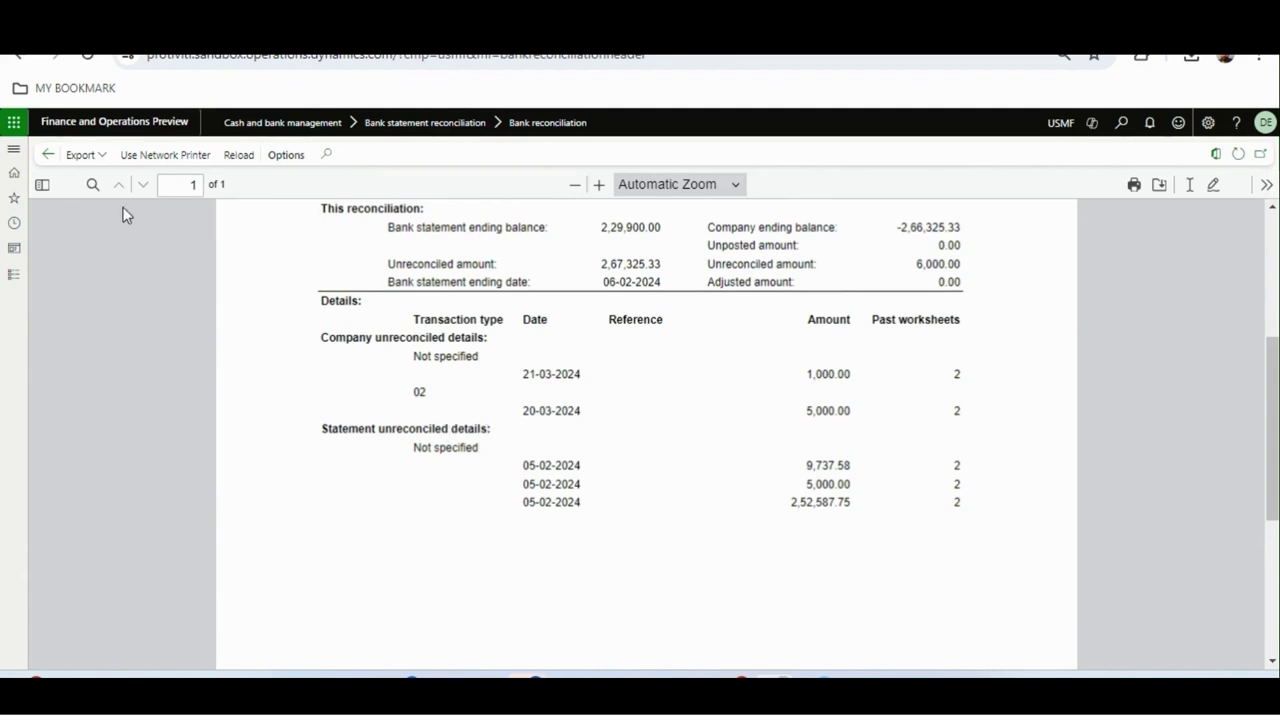
pyautogui.click(98, 157)
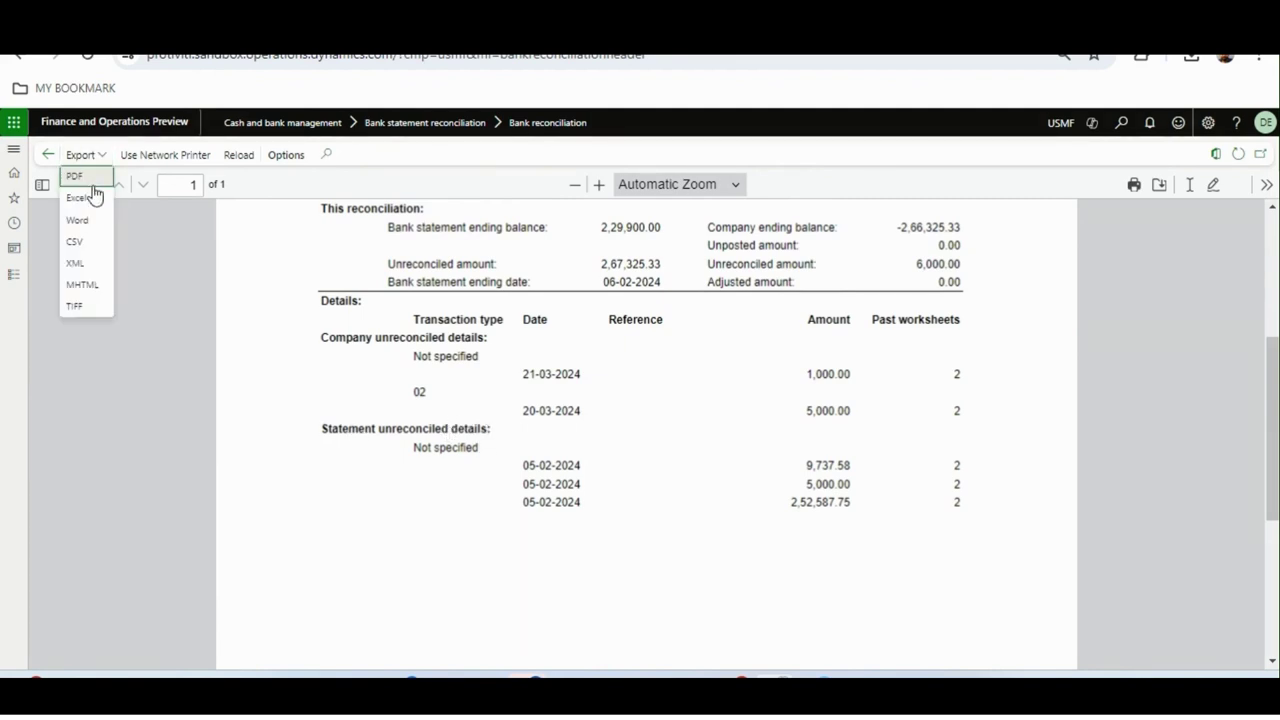
pyautogui.click(92, 206)
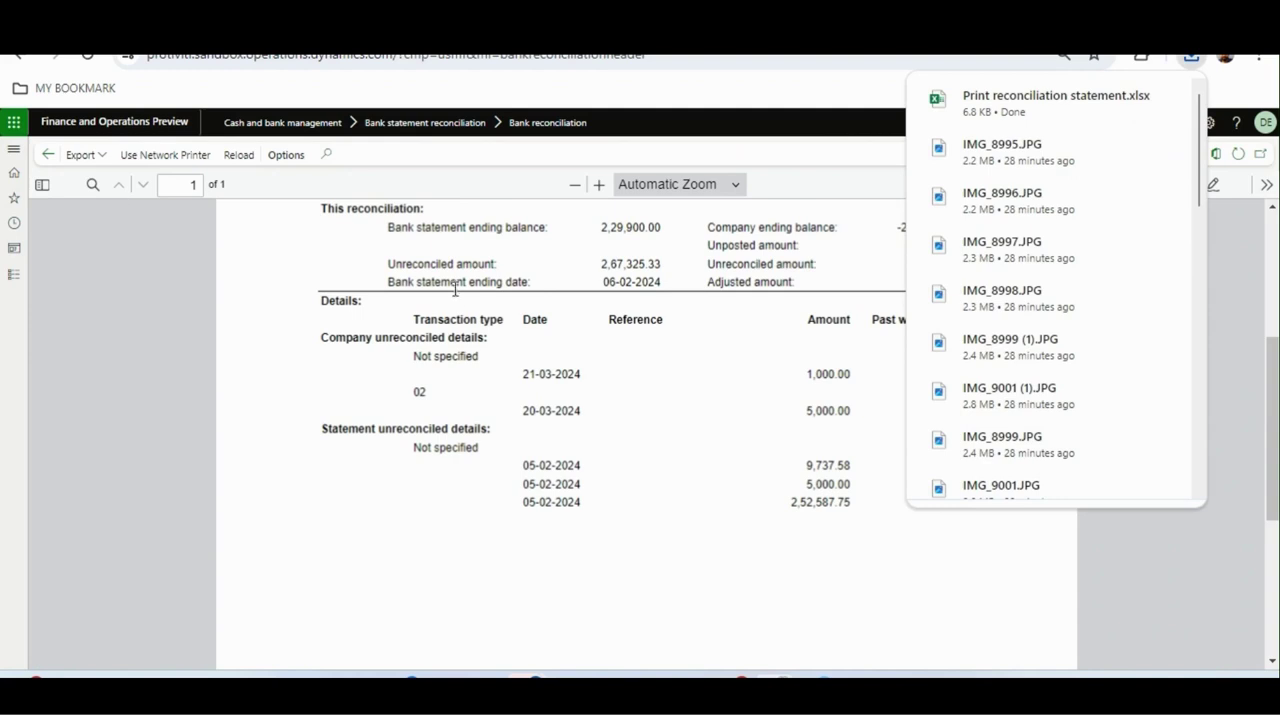
# Leave the report and open the Feature management workspace under System administration, listing all features
pyautogui.click(49, 158)
pyautogui.click(17, 284)
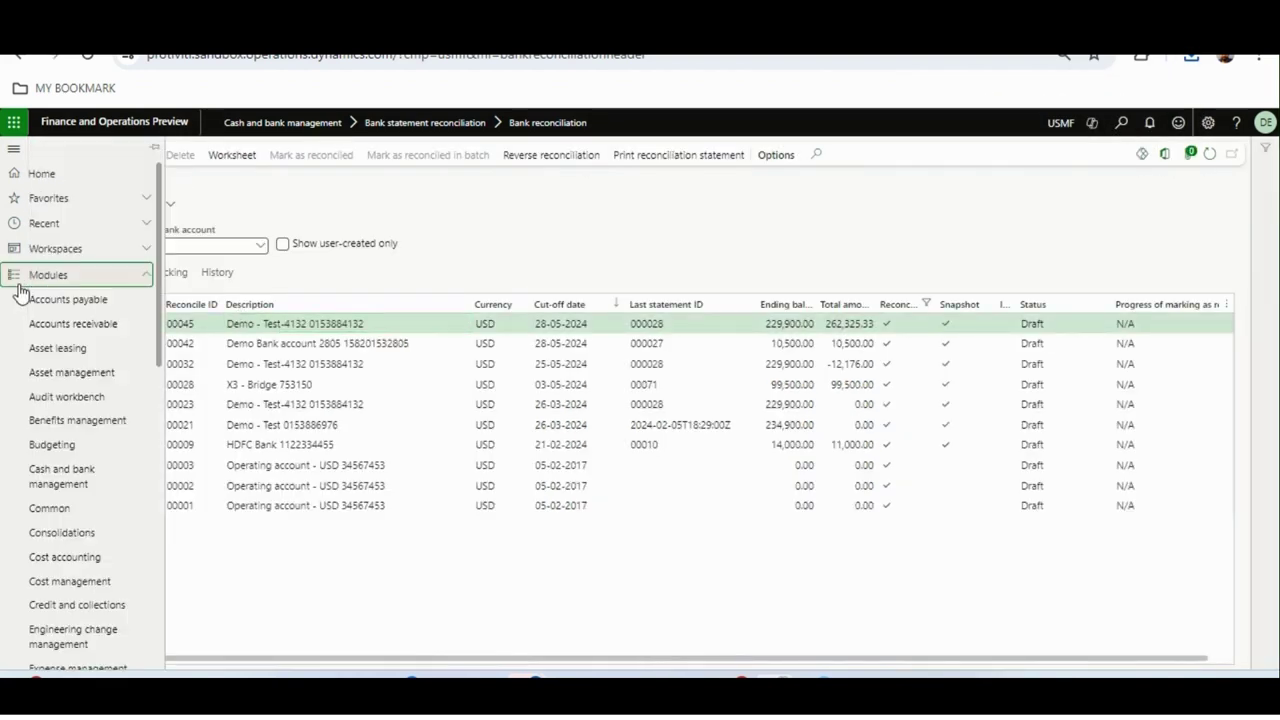
pyautogui.scroll(-10, 155, 560)
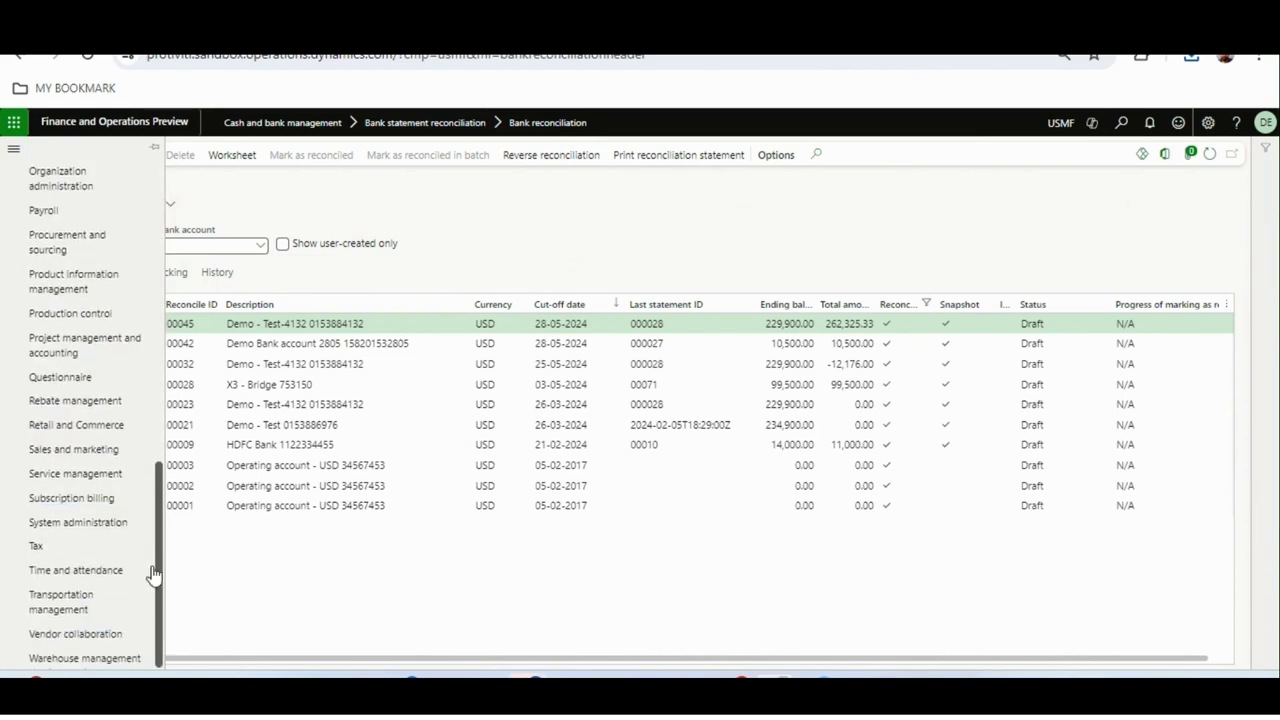
pyautogui.click(130, 522)
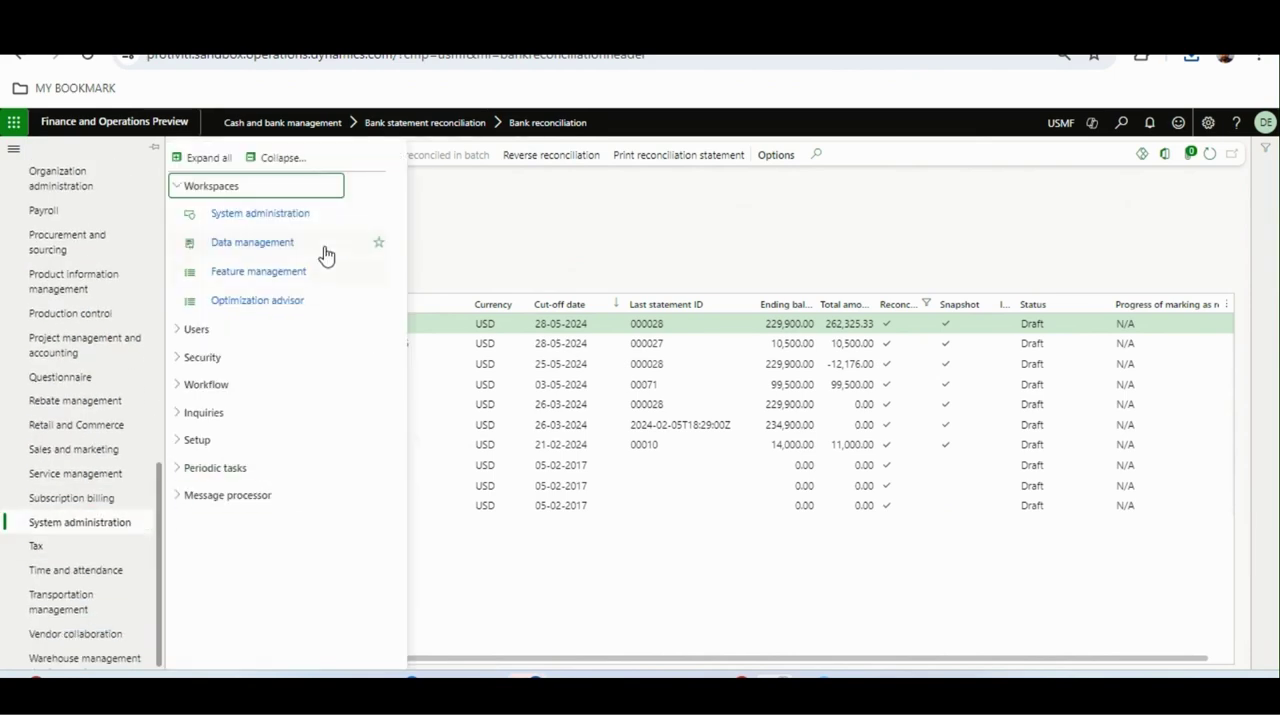
pyautogui.click(268, 276)
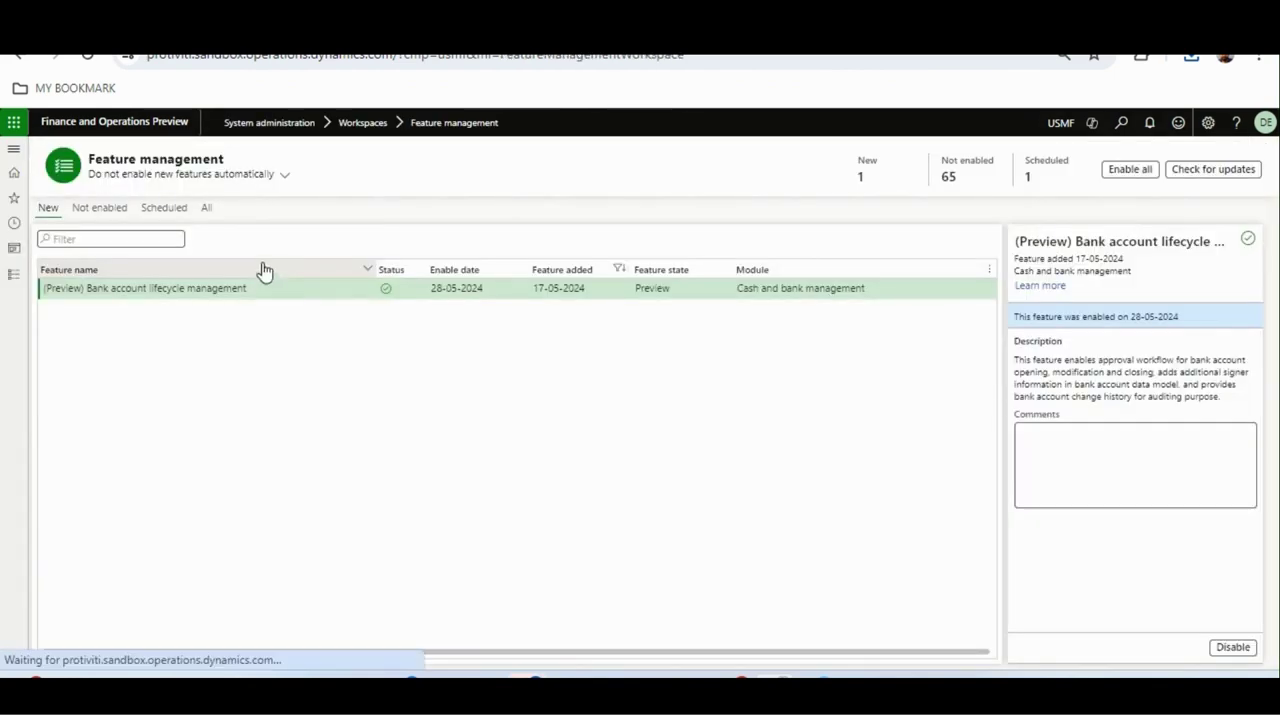
pyautogui.click(205, 209)
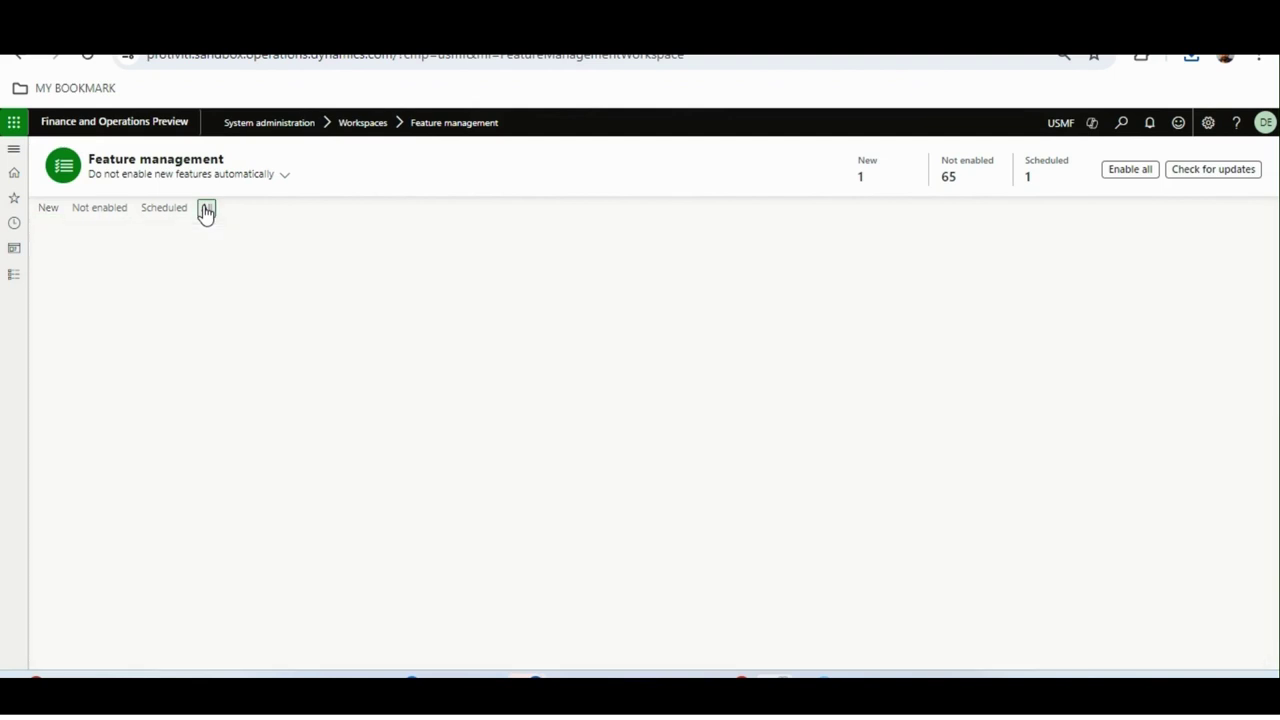
# Filter the features to names containing "modern" and enable (Preview) Modern bank reconciliation now
pyautogui.click(228, 271)
pyautogui.write('m')
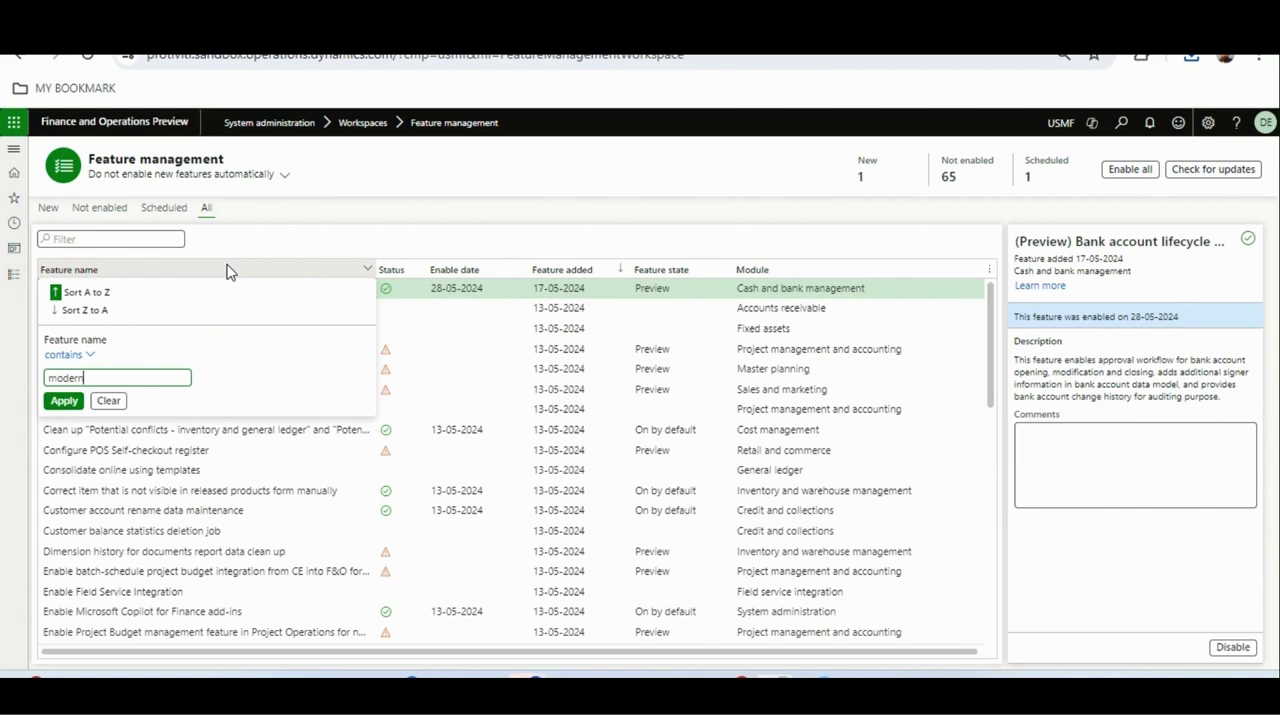
pyautogui.write('odern')
pyautogui.press('Return')
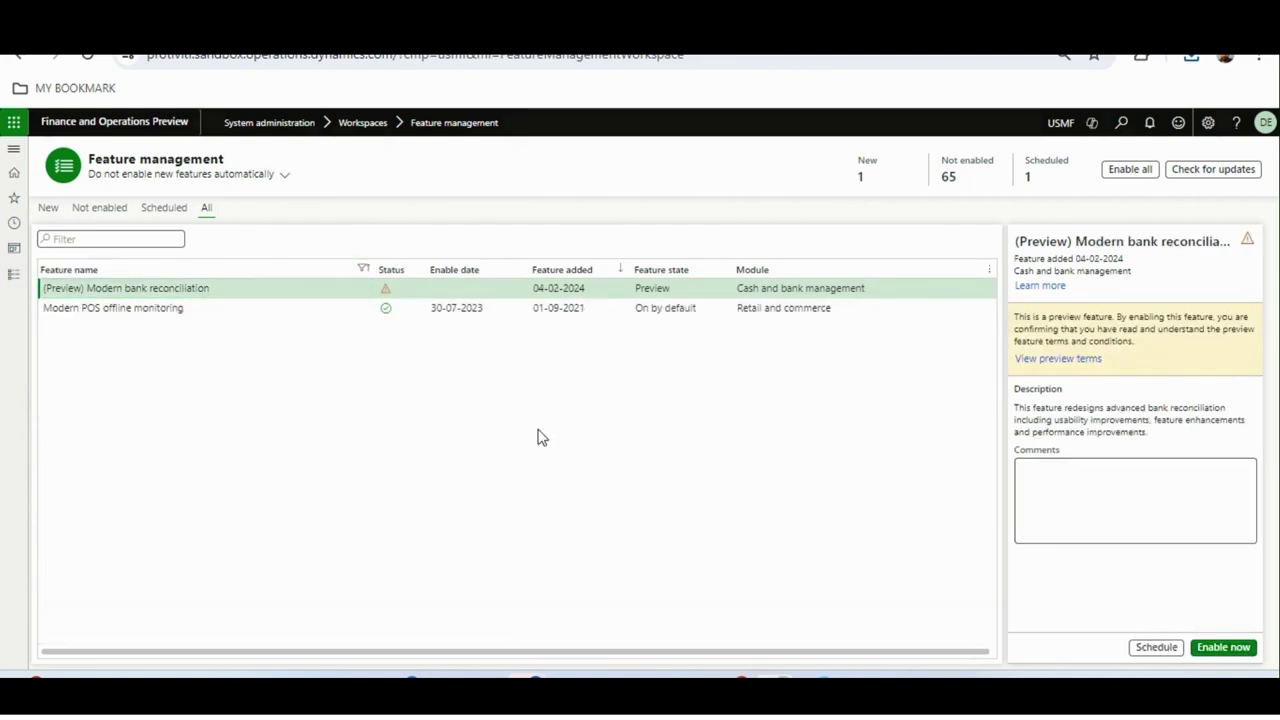
pyautogui.click(1197, 643)
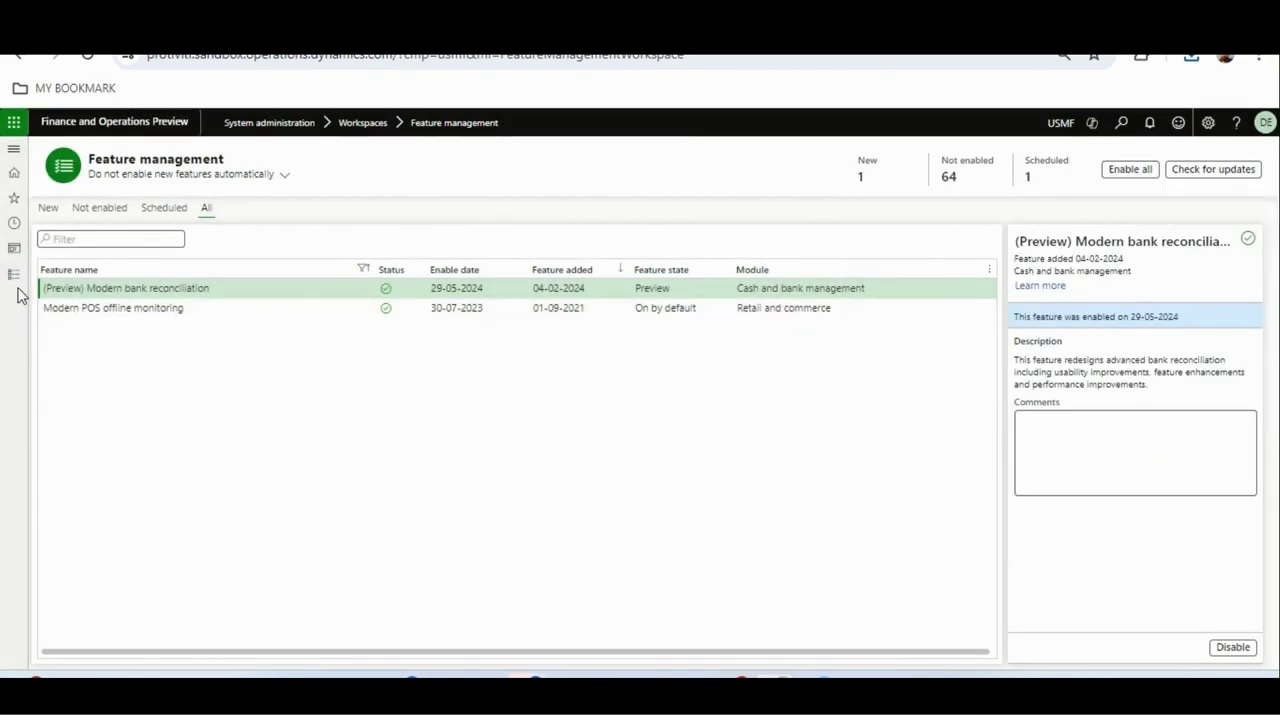
# Open the Bank reconciliation page under Cash and bank management
pyautogui.click(14, 279)
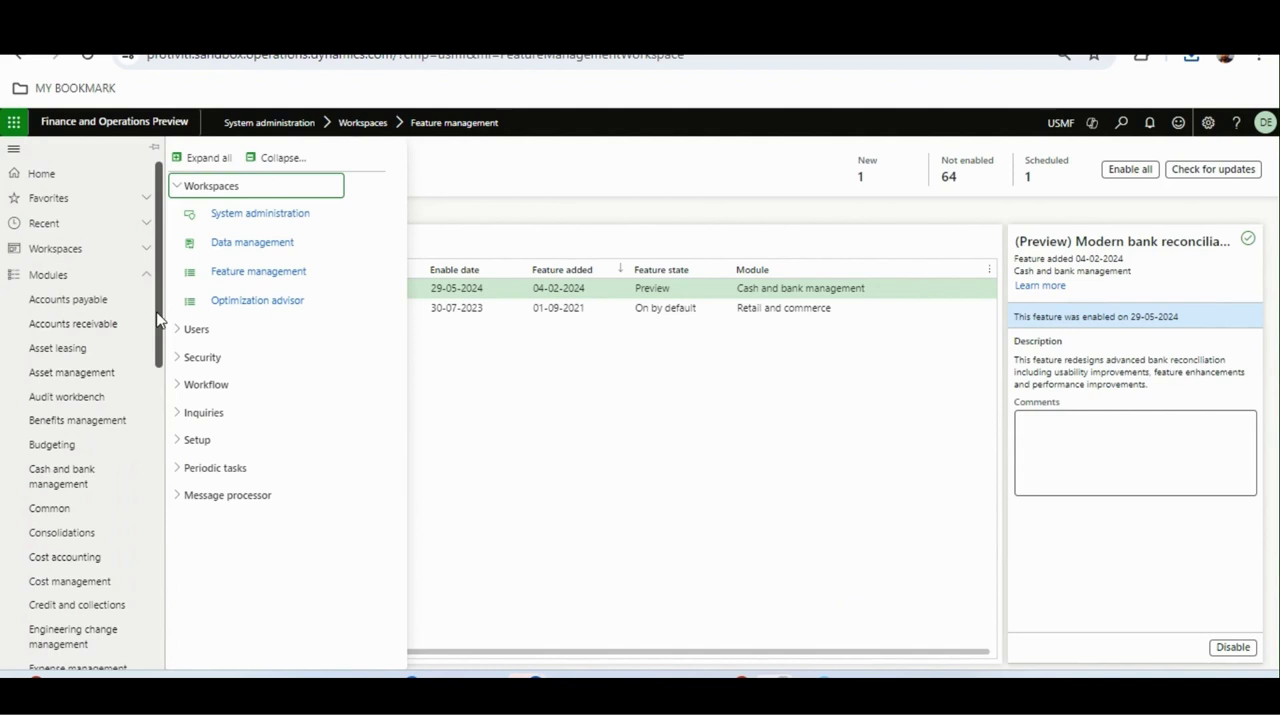
pyautogui.click(574, 403)
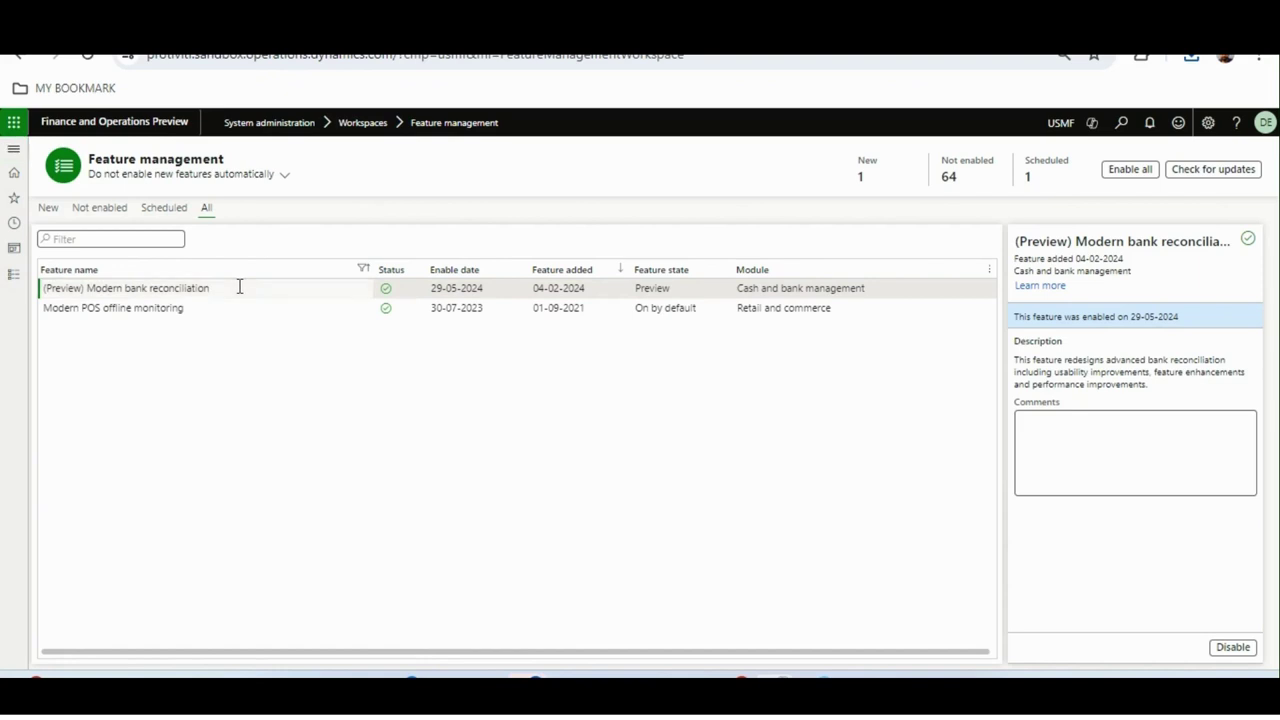
pyautogui.click(14, 278)
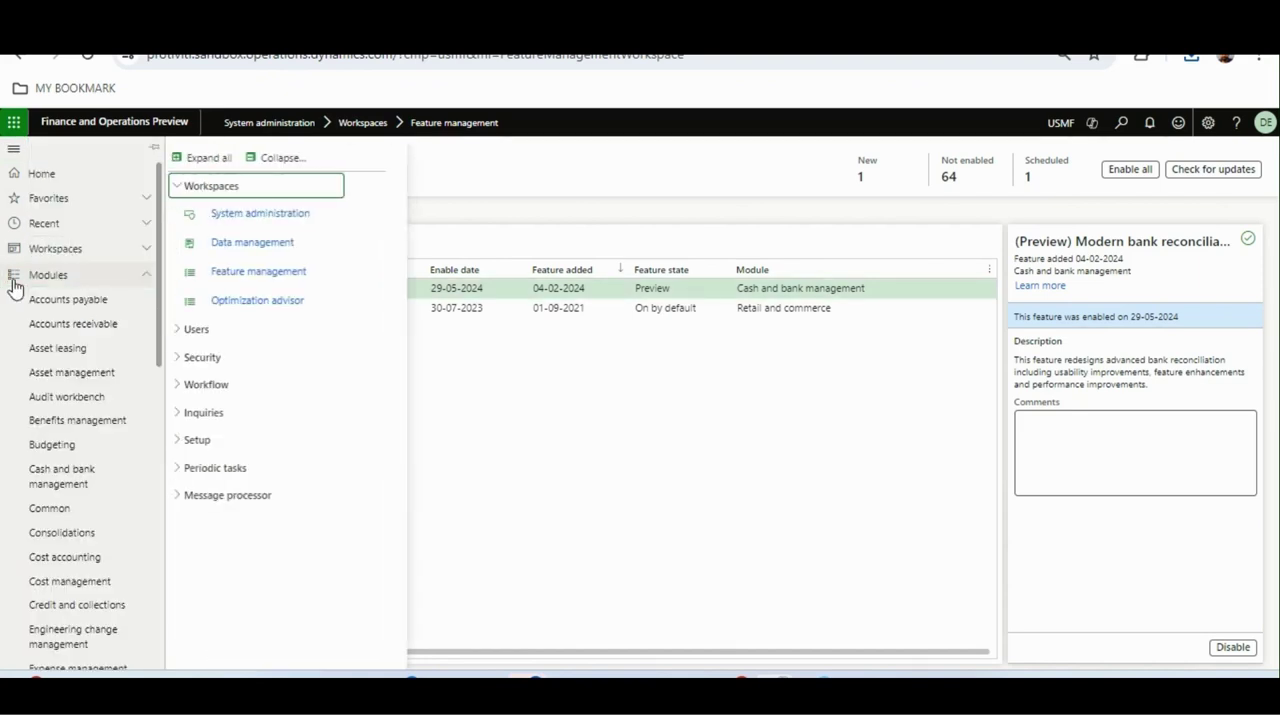
pyautogui.click(99, 472)
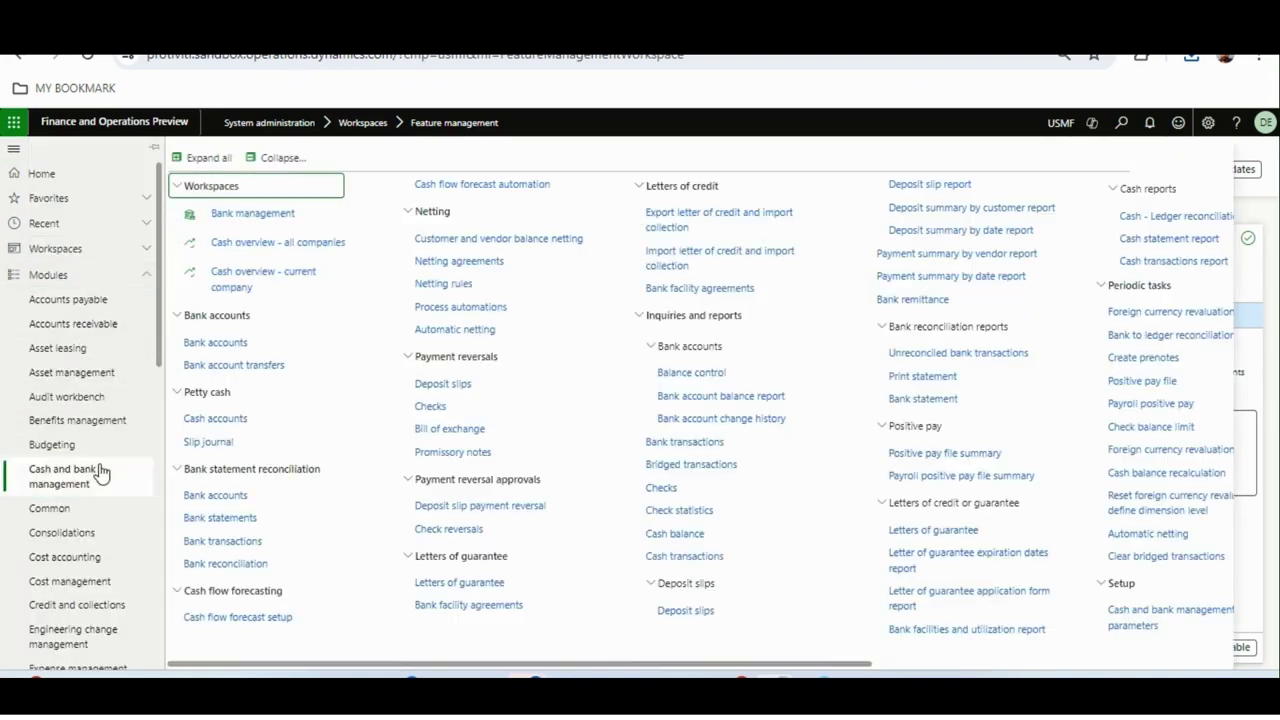
pyautogui.click(246, 568)
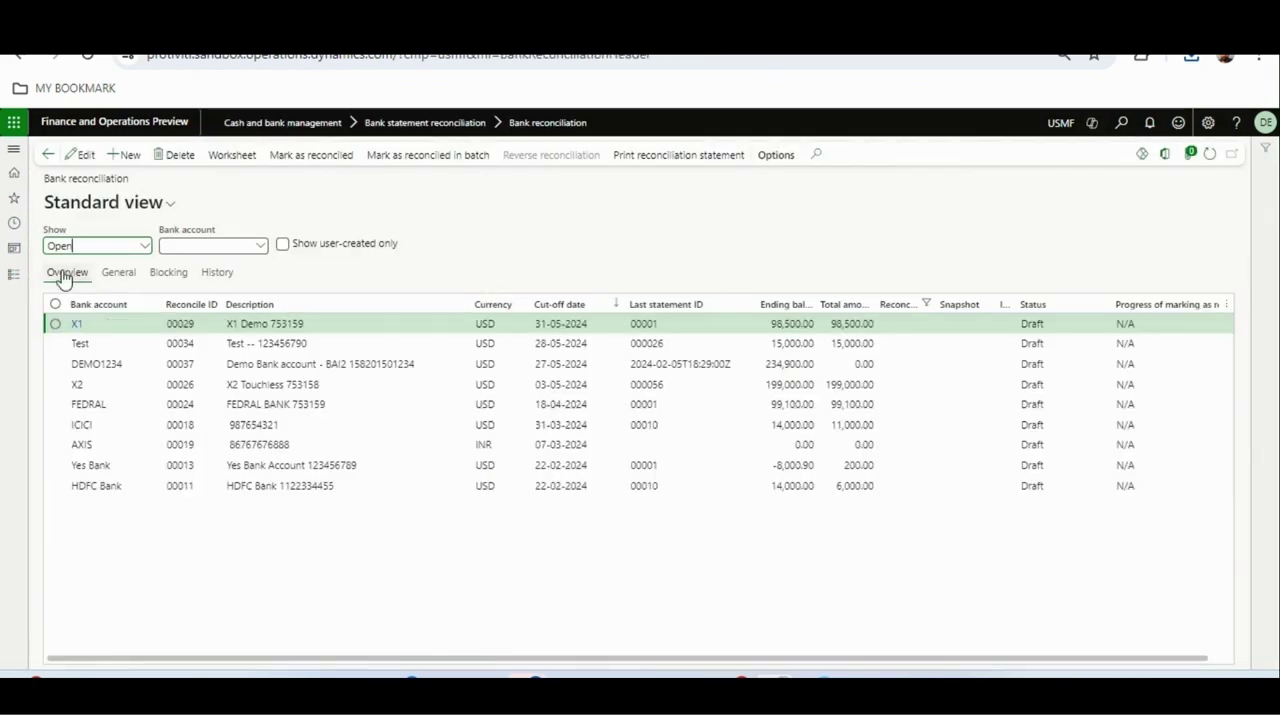
# Open the demo test bank account from Cash and bank management for editing at its reconciliation settings
pyautogui.click(14, 275)
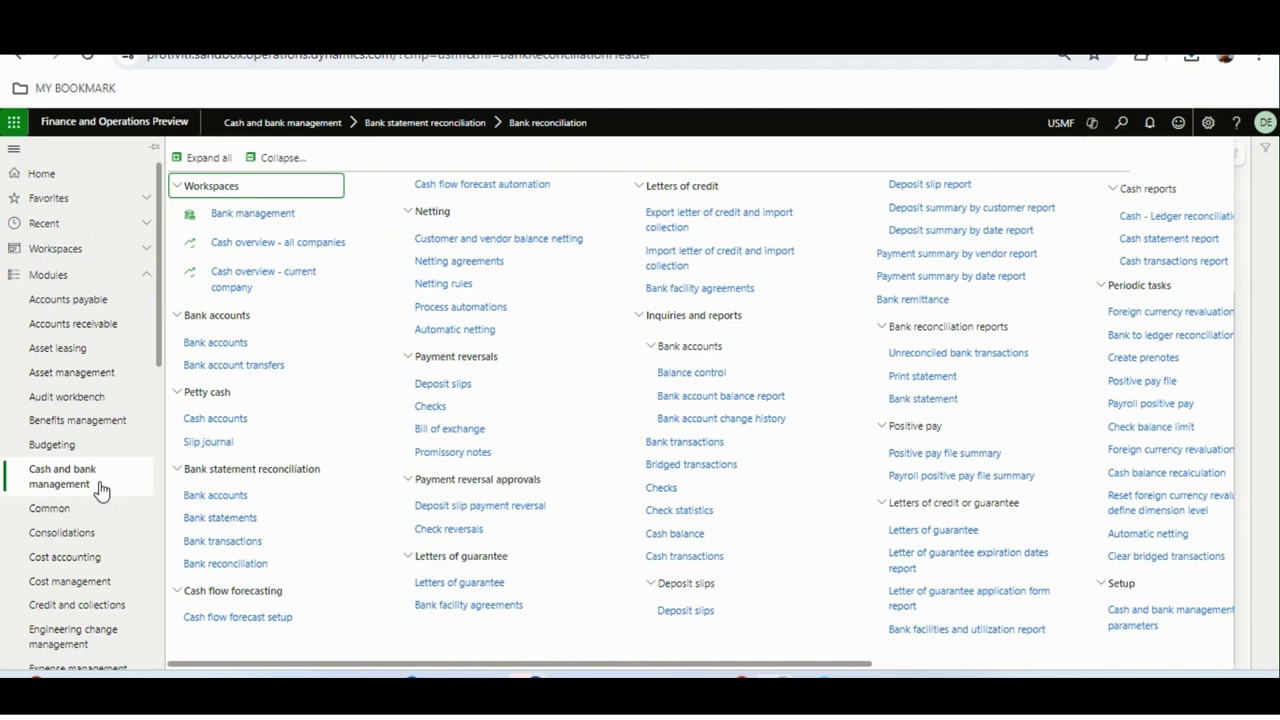
pyautogui.click(218, 345)
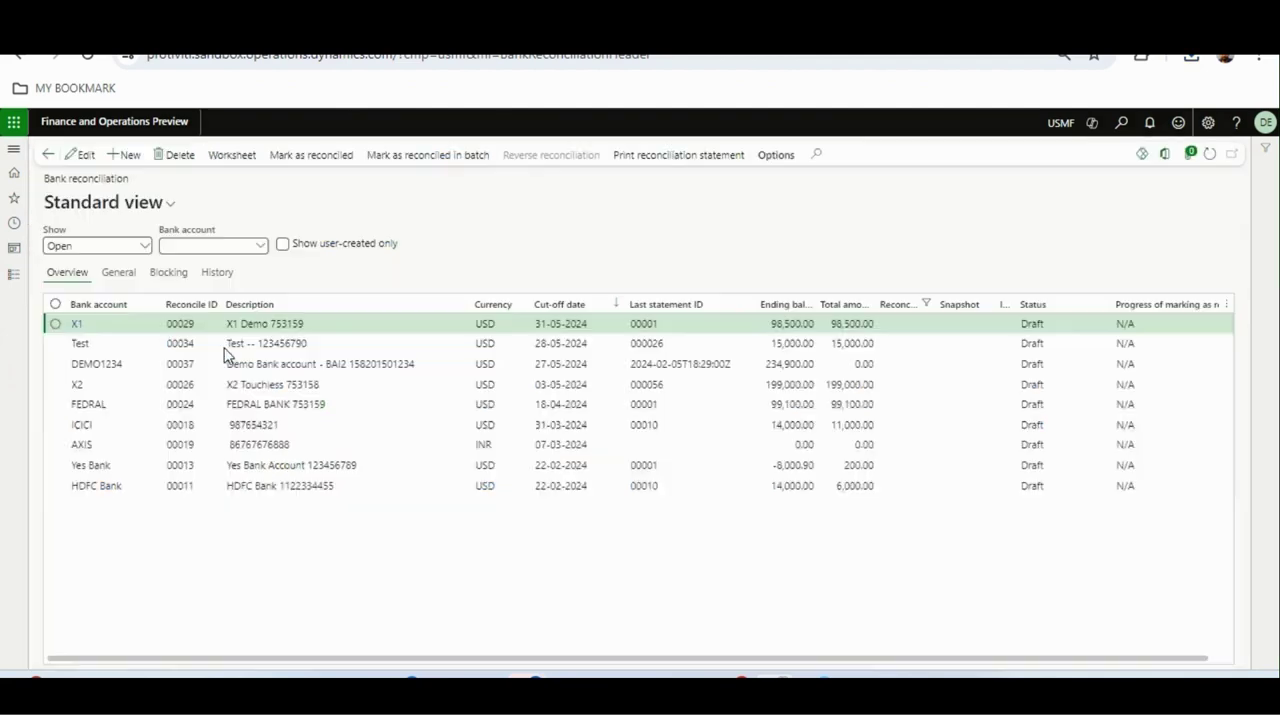
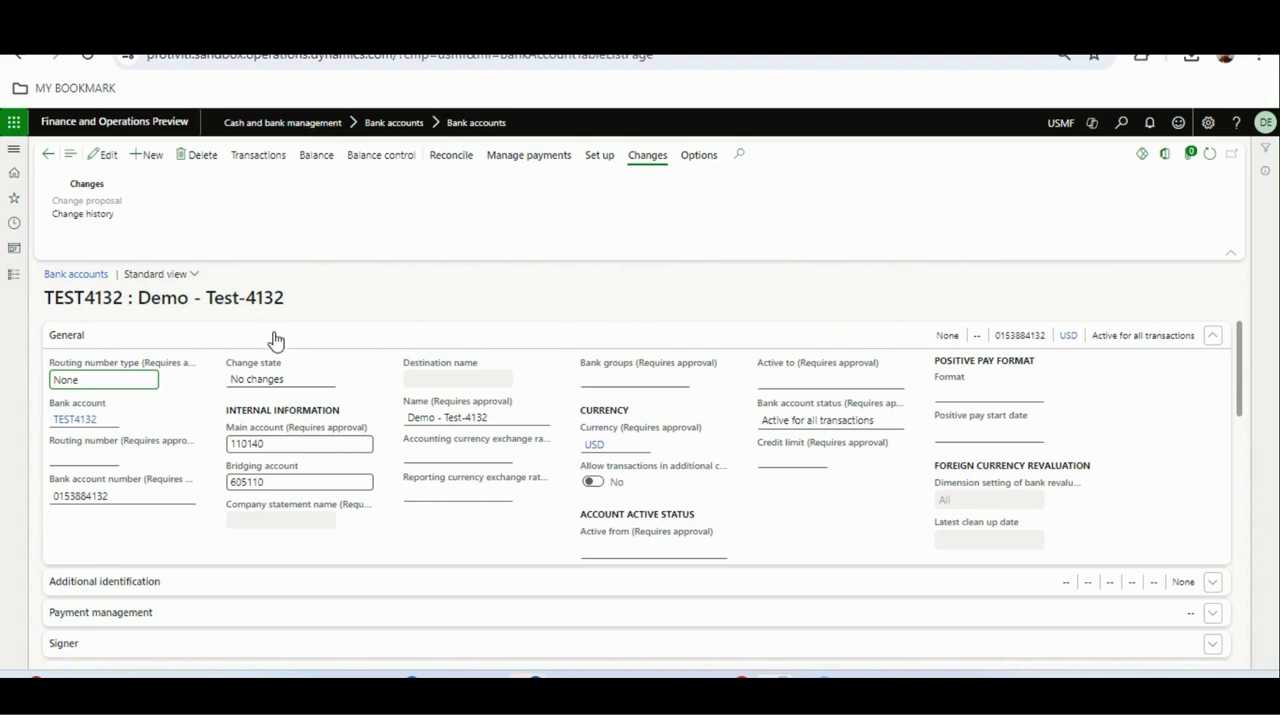
pyautogui.click(277, 342)
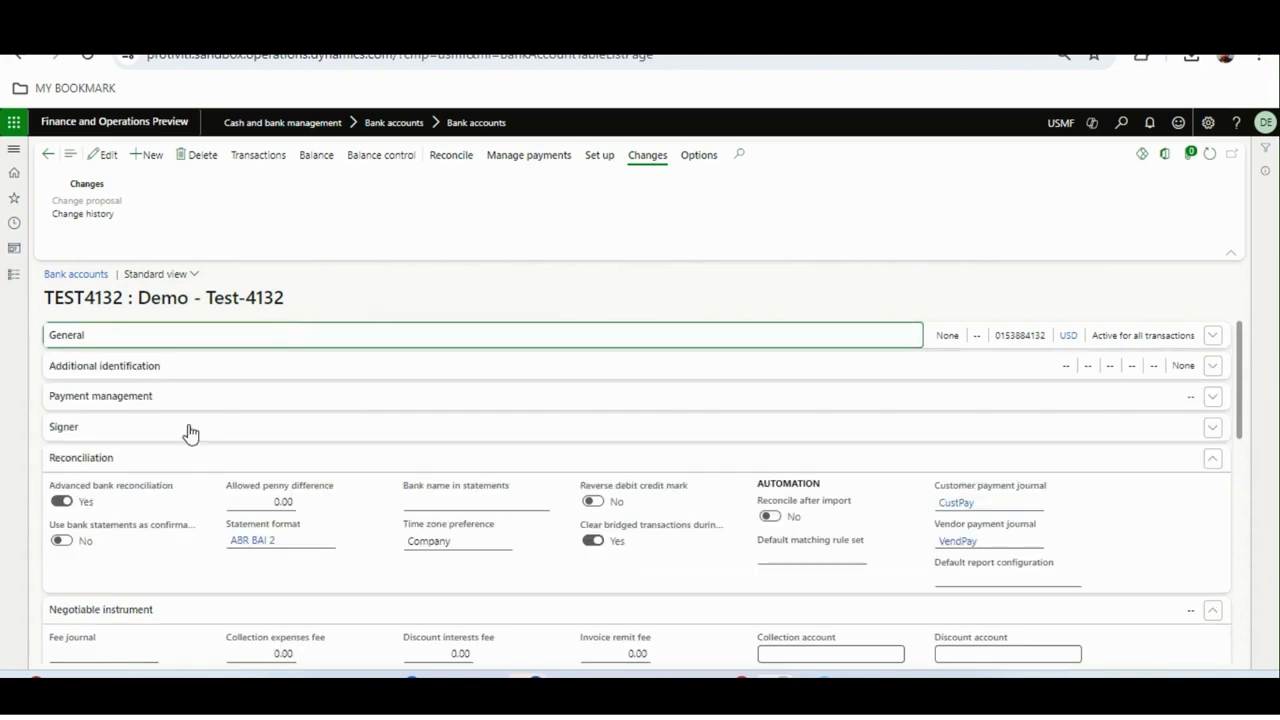
pyautogui.click(98, 162)
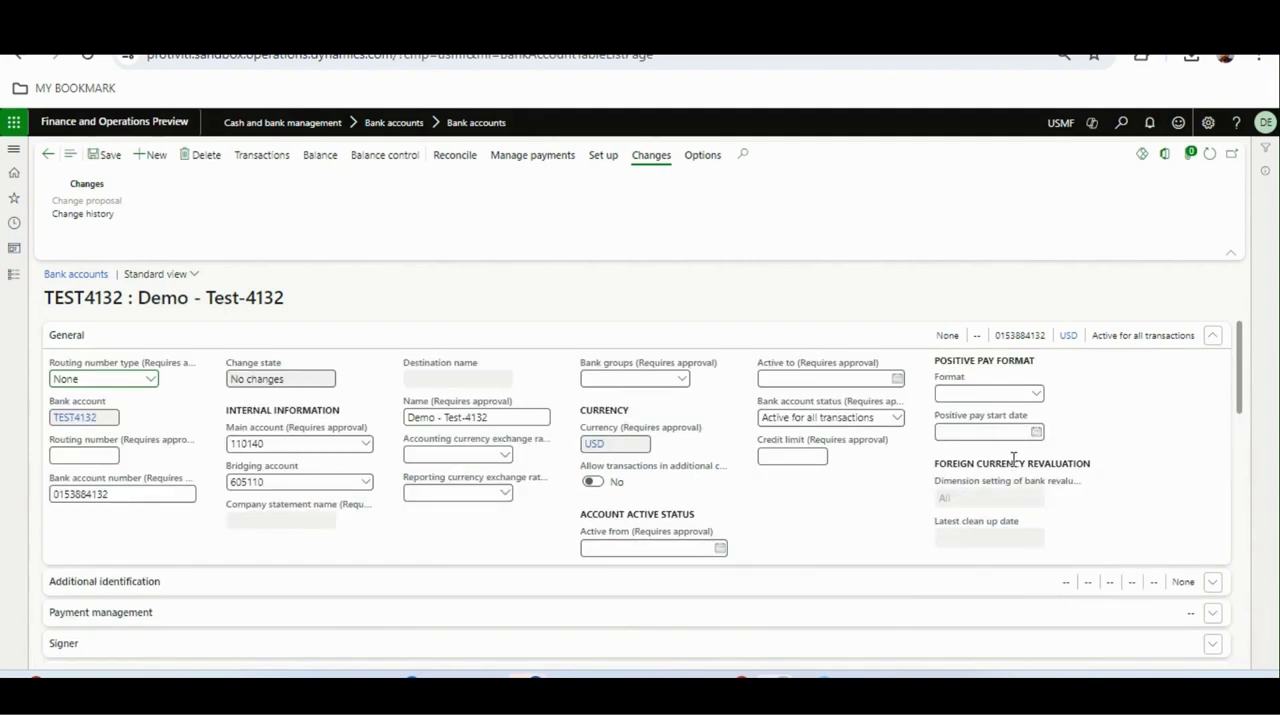
pyautogui.moveTo(1240, 378); pyautogui.dragTo(1237, 506)
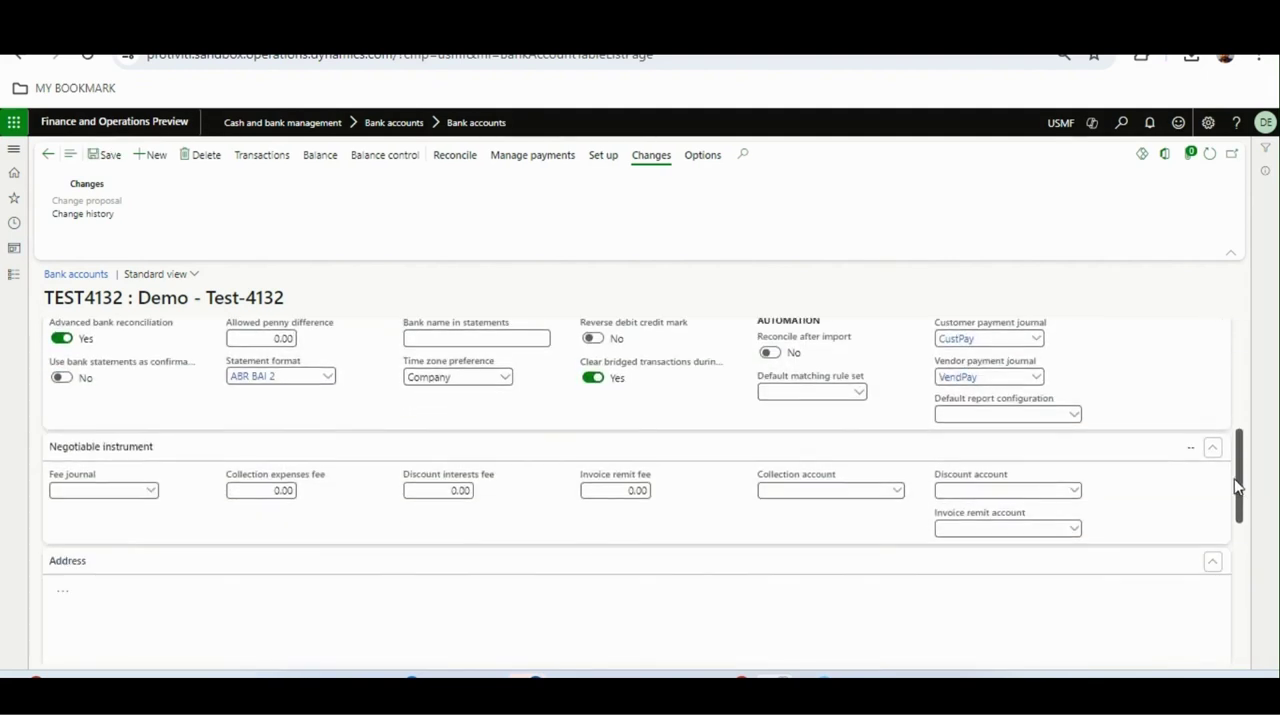
# Examine the format configurations offered for the default report configuration, widening the Configuration column to read the full name
pyautogui.click(1072, 418)
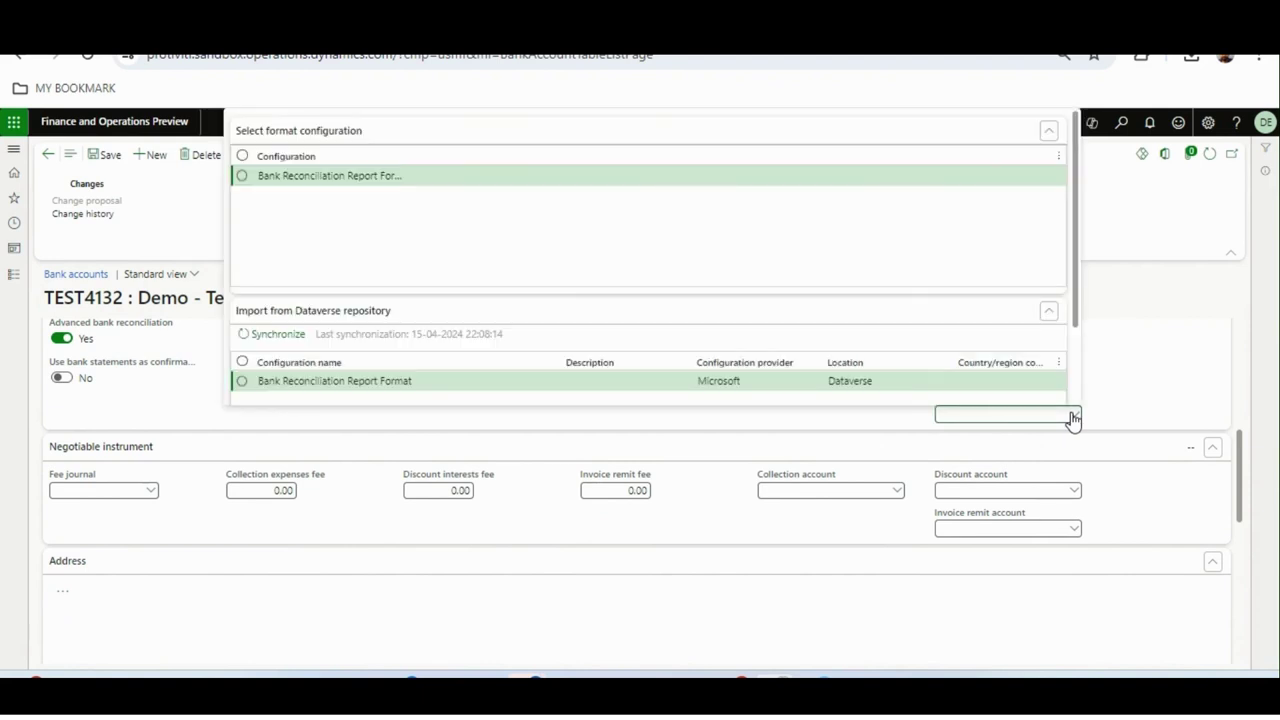
pyautogui.click(335, 175)
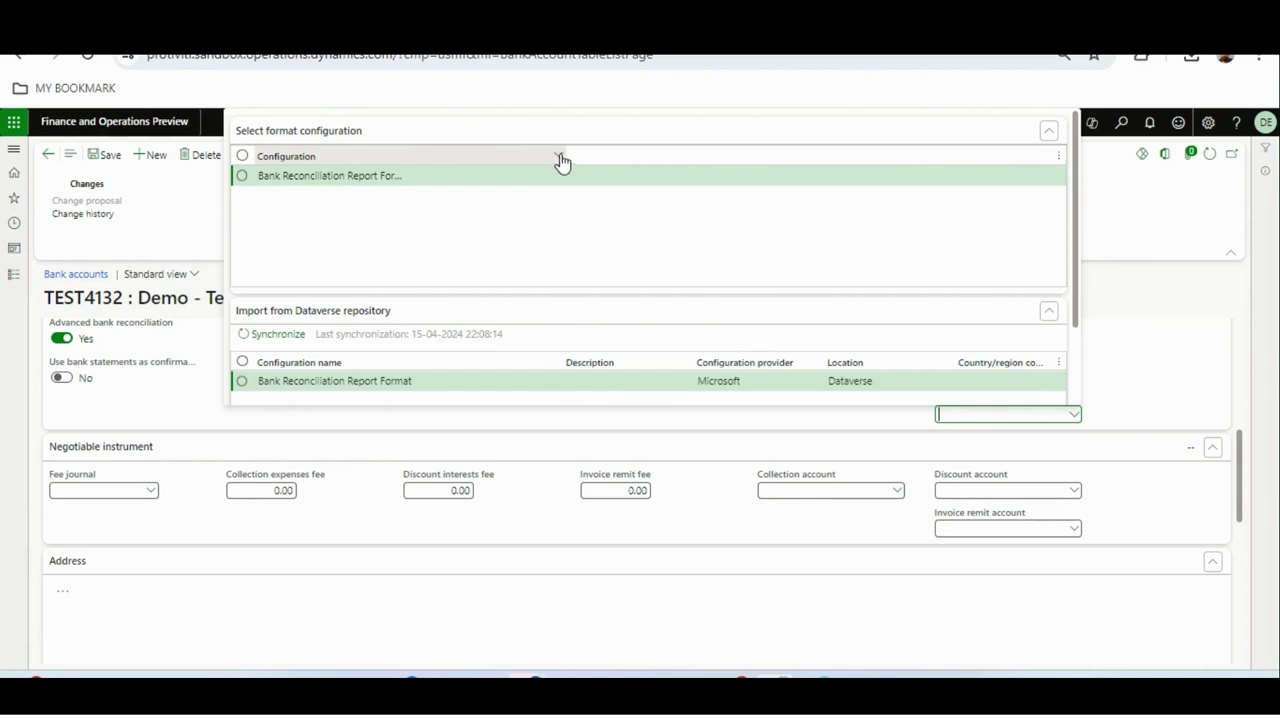
pyautogui.moveTo(562, 153); pyautogui.dragTo(686, 174)
pyautogui.click(443, 175)
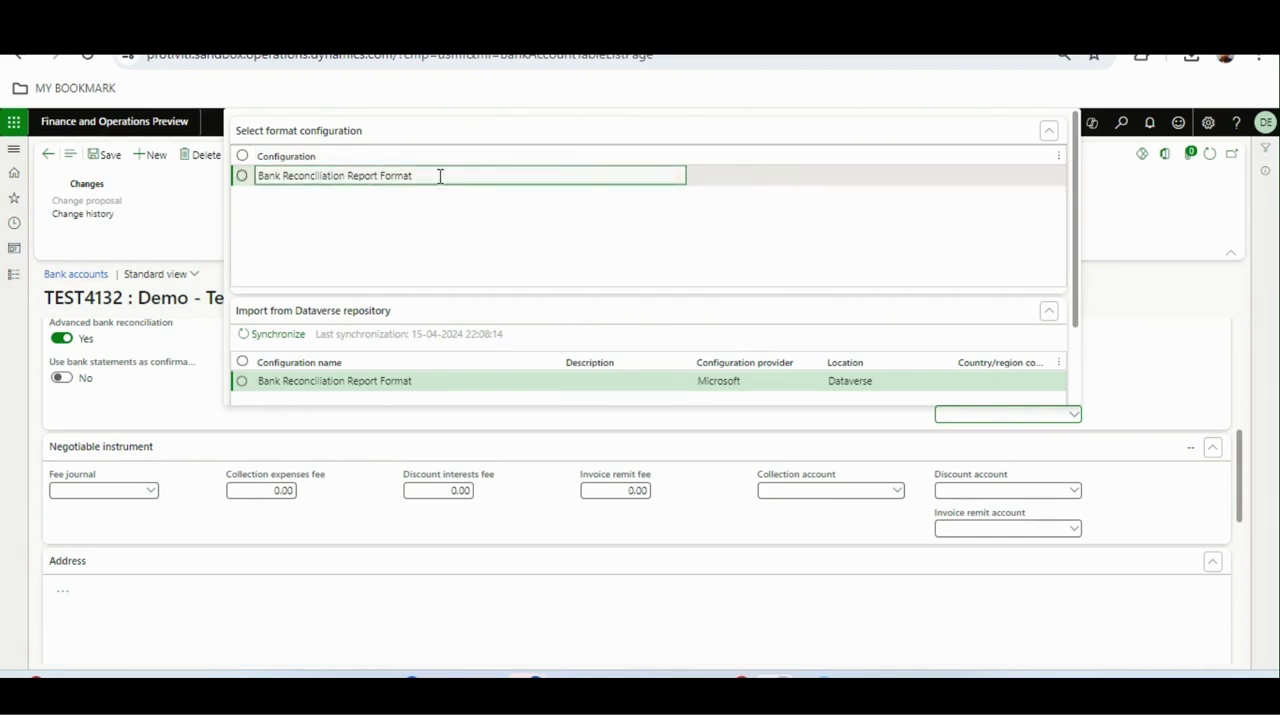
pyautogui.moveTo(440, 176); pyautogui.dragTo(259, 180)
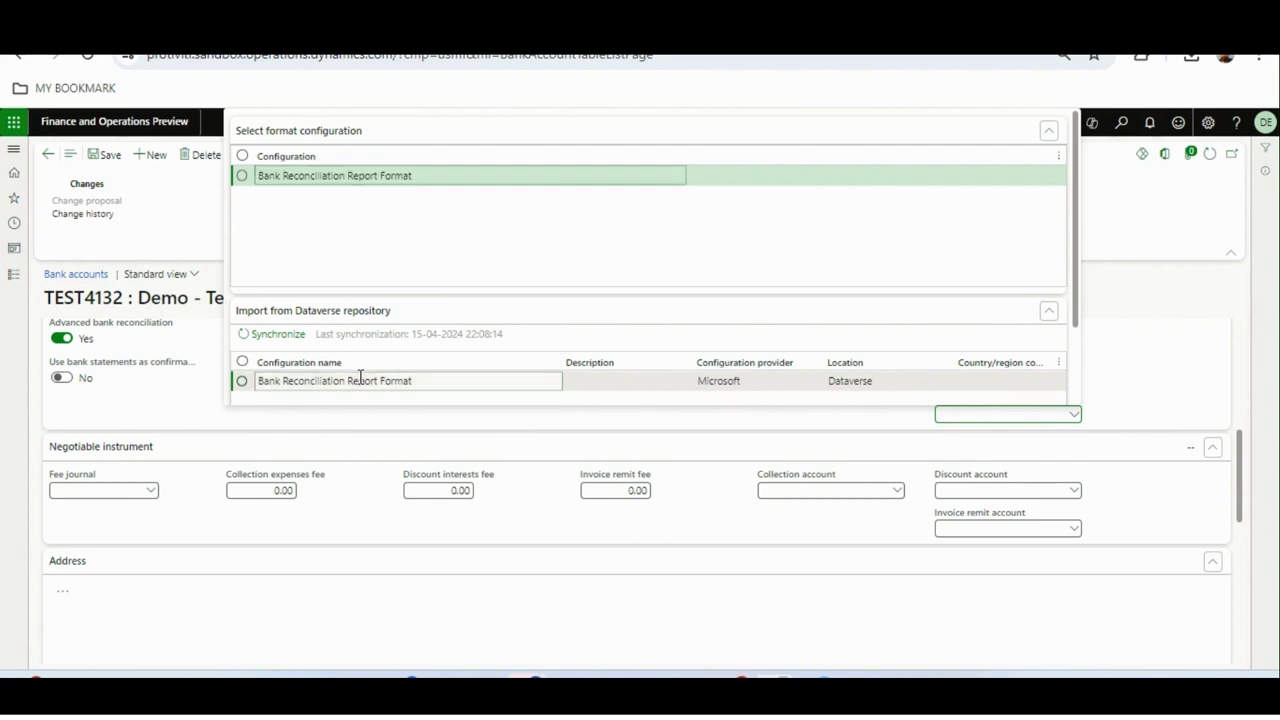
# Start importing Bank Reconciliation Report Format from the Dataverse repository, decline the import, and close the configuration lookup
pyautogui.doubleClick(361, 378)
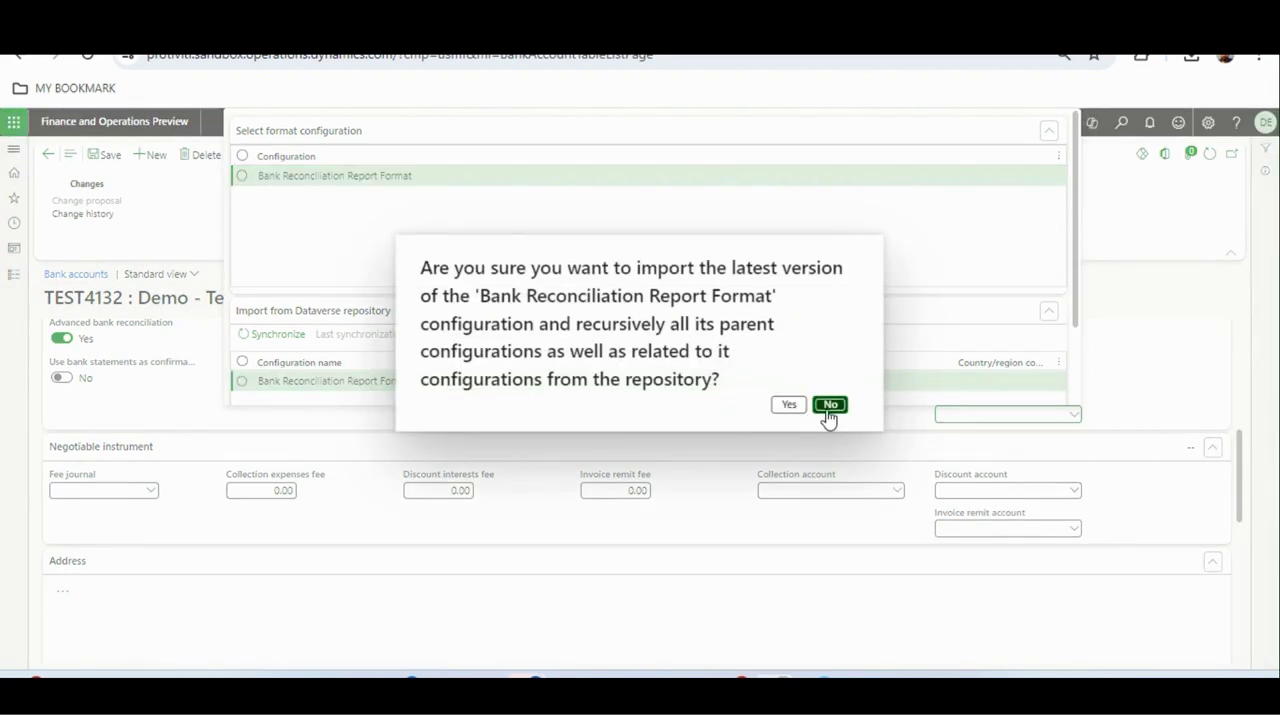
pyautogui.click(828, 408)
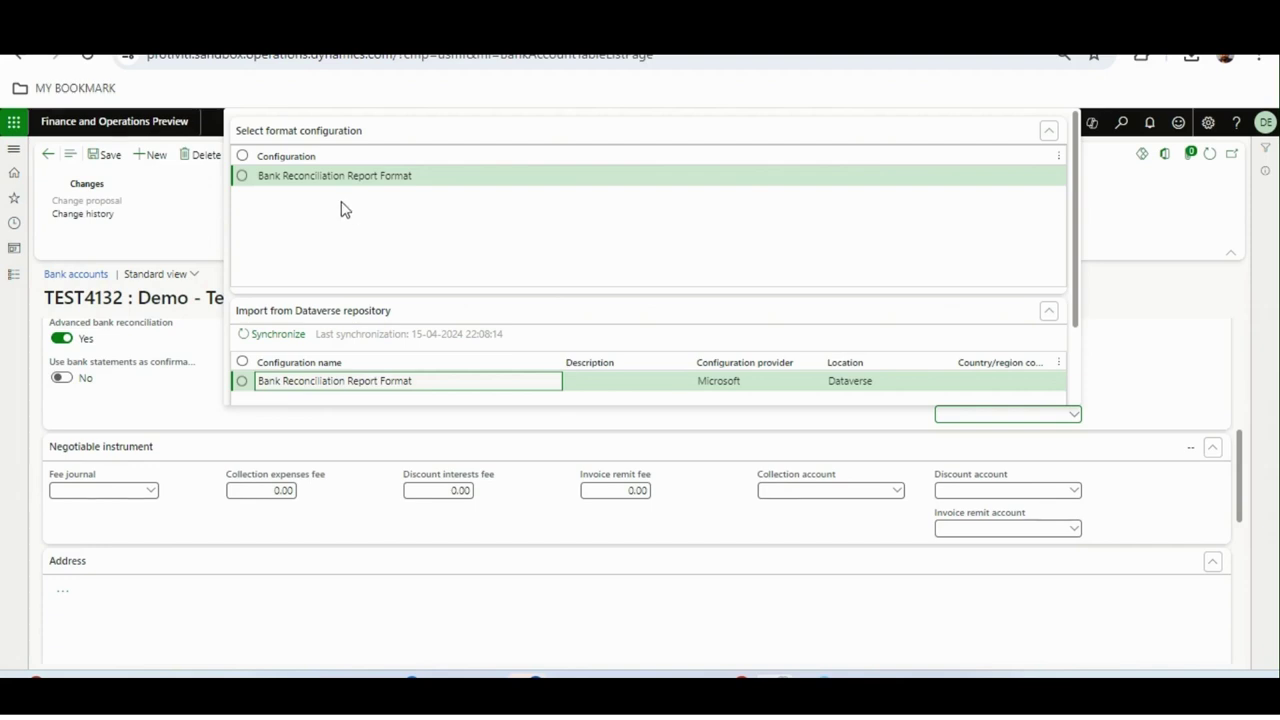
pyautogui.moveTo(262, 181)
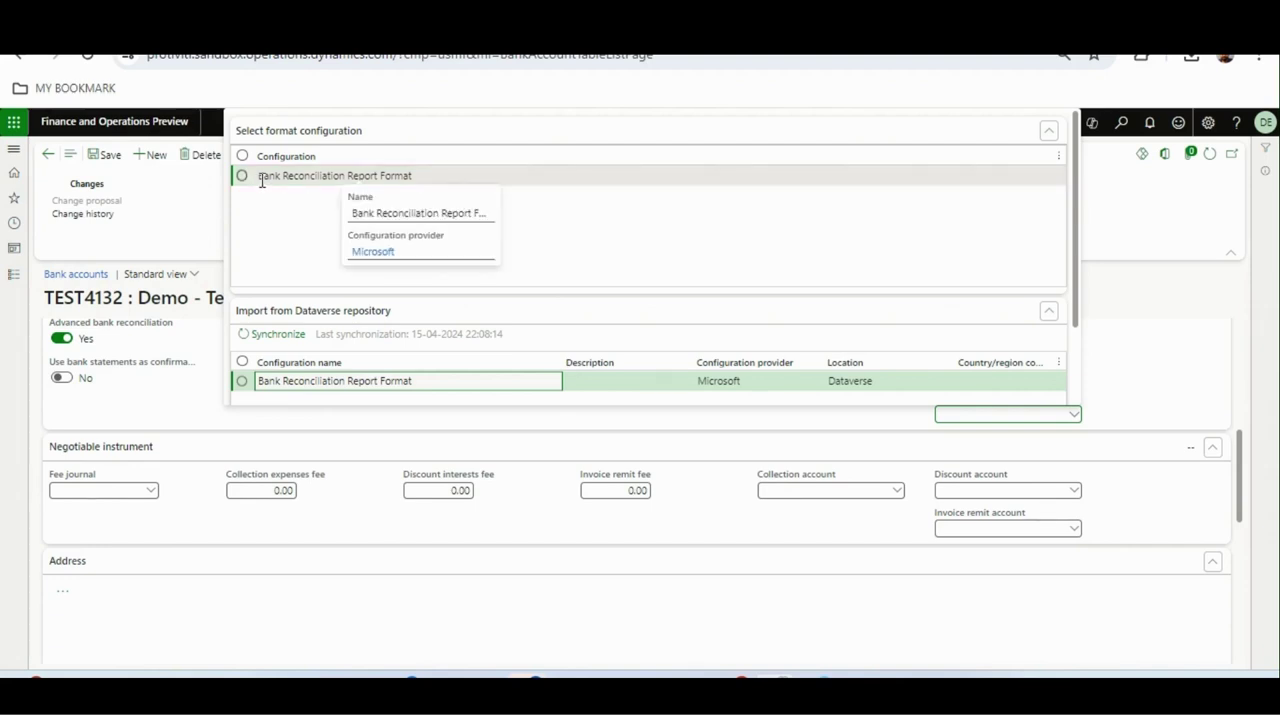
pyautogui.moveTo(262, 181); pyautogui.dragTo(431, 177)
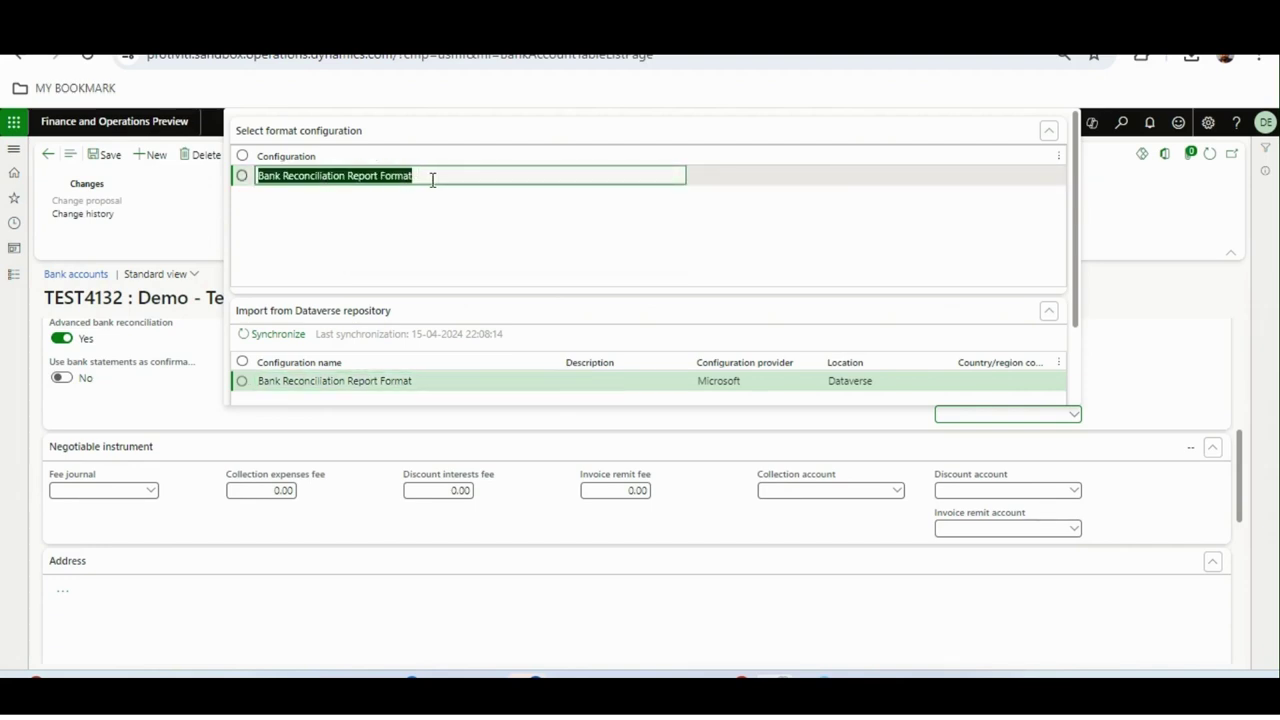
pyautogui.click(1143, 281)
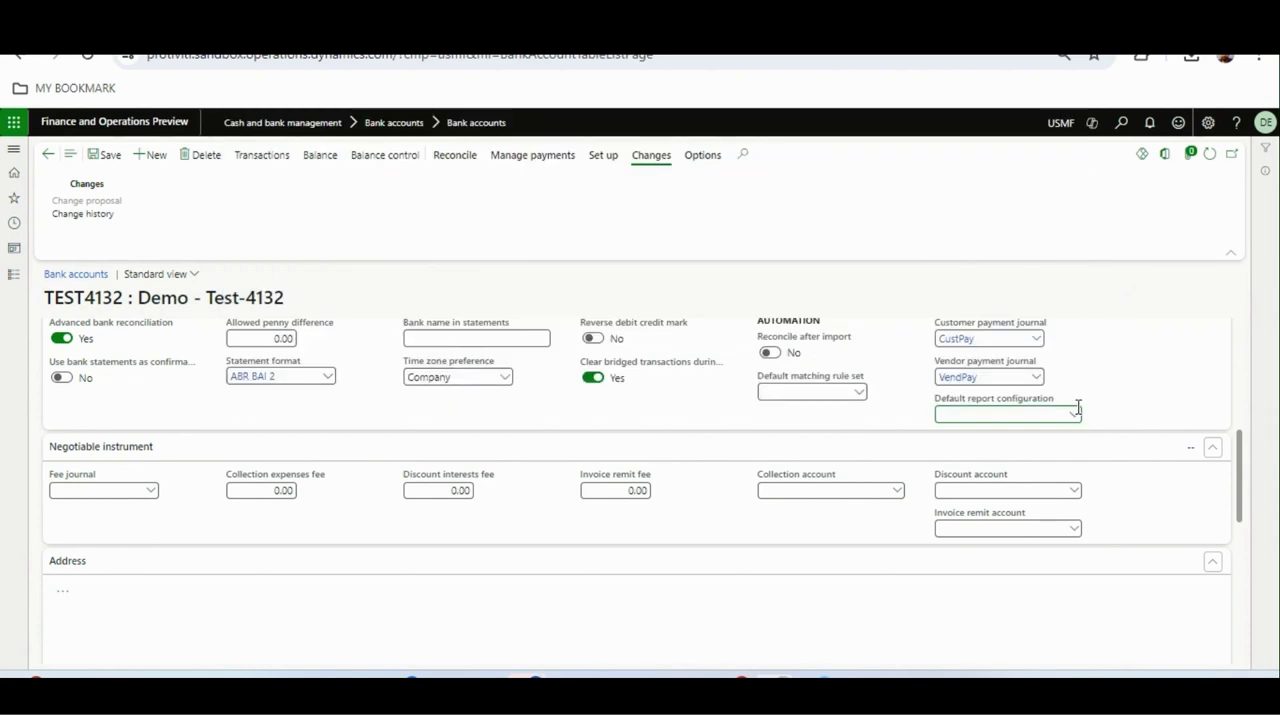
# Set the bank account's default report configuration to Bank Reconciliation Report Format and save the account
pyautogui.click(1075, 420)
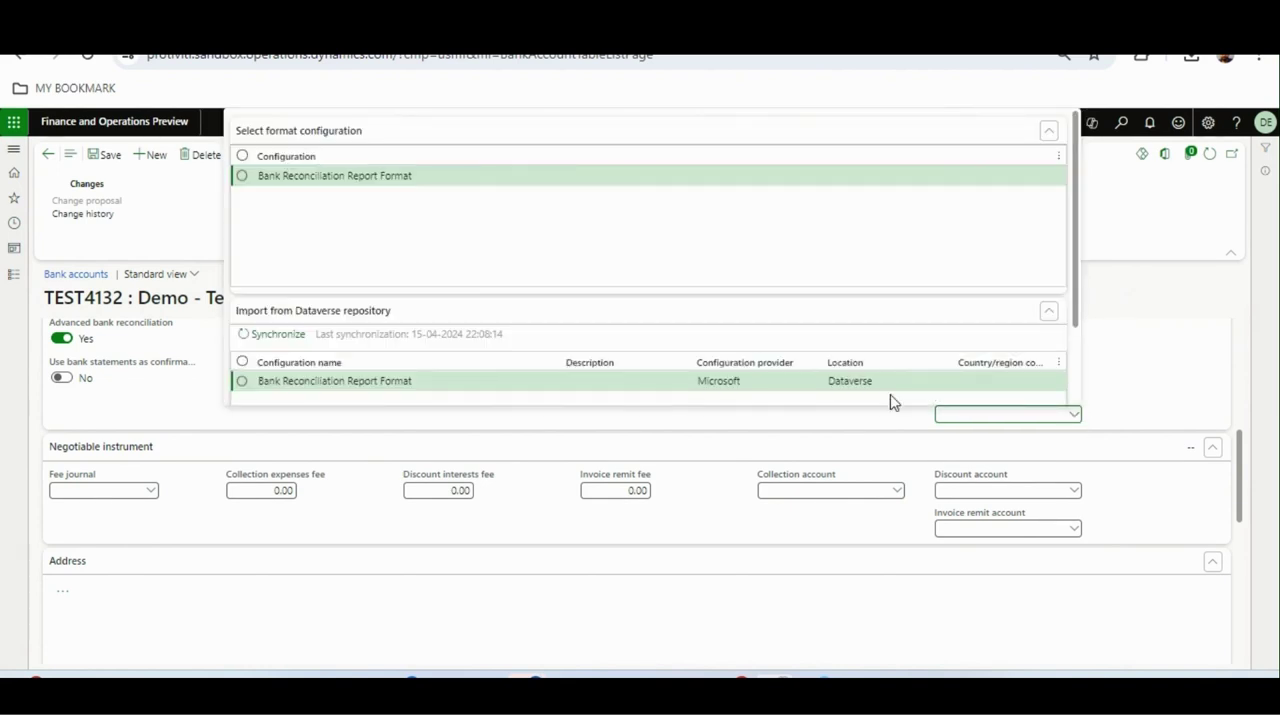
pyautogui.click(245, 177)
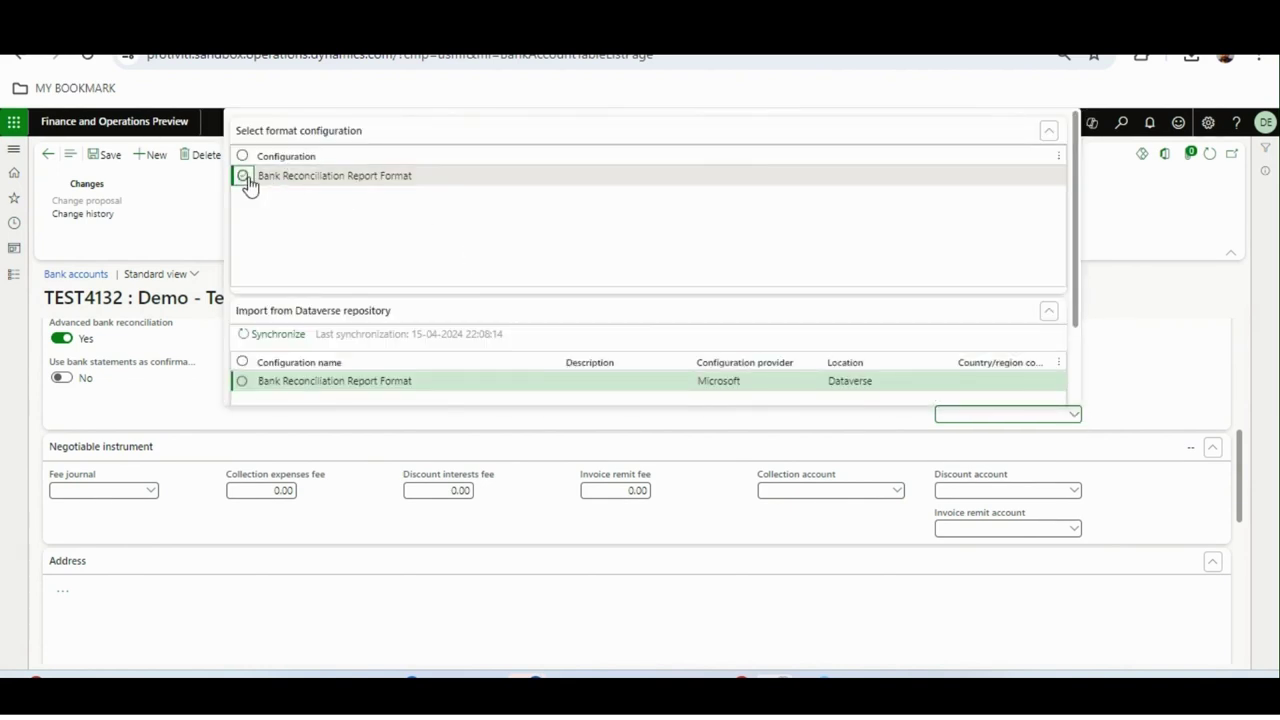
pyautogui.click(362, 182)
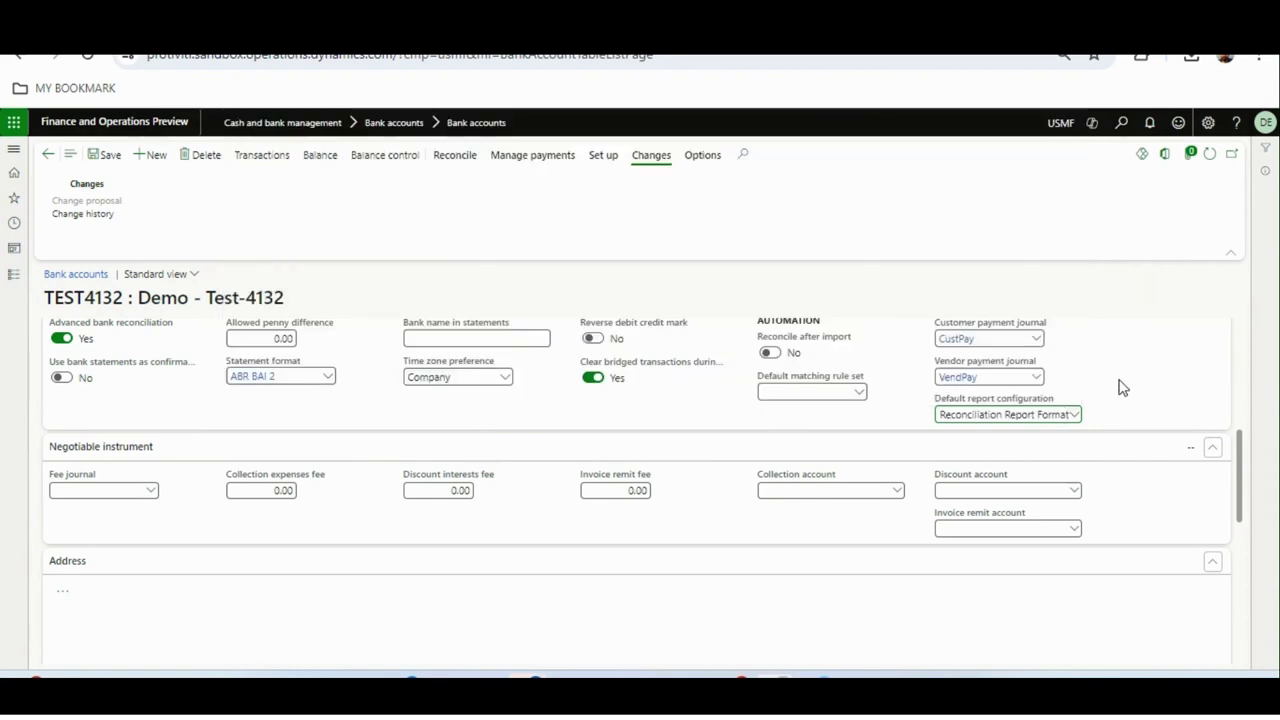
pyautogui.click(110, 156)
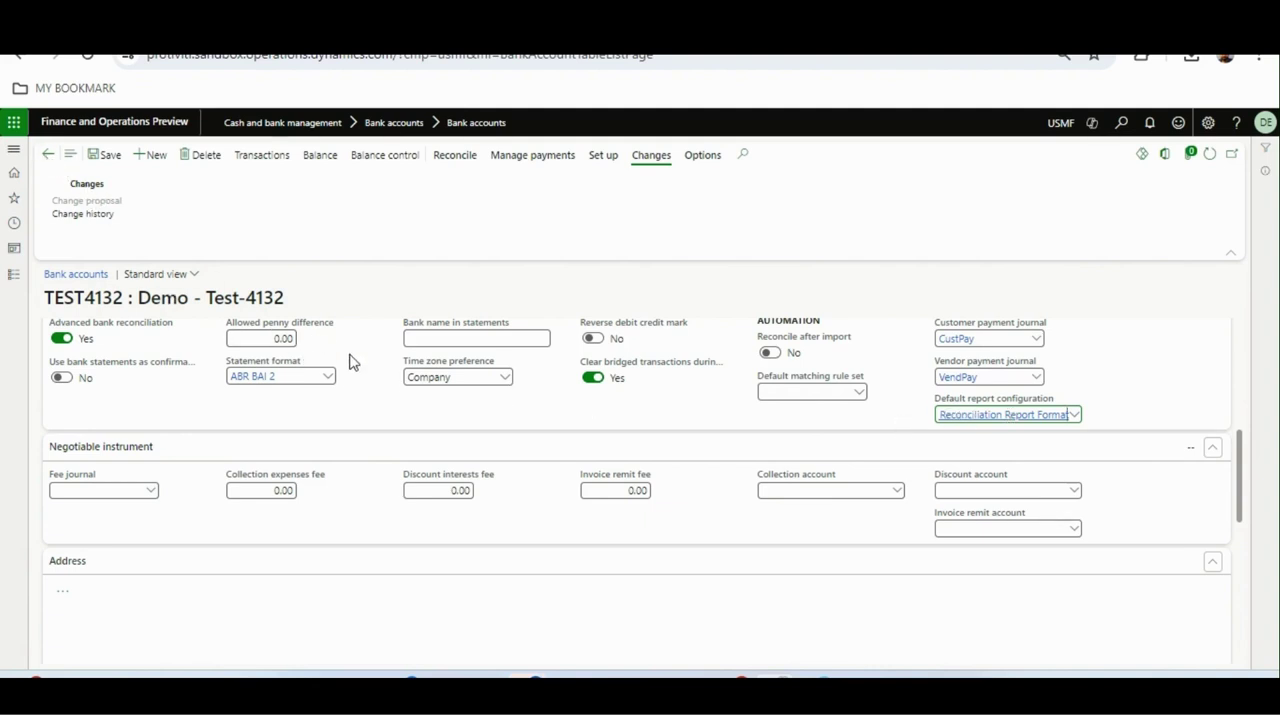
# Return to the Bank reconciliation page and show only the reconciled entries
pyautogui.click(10, 287)
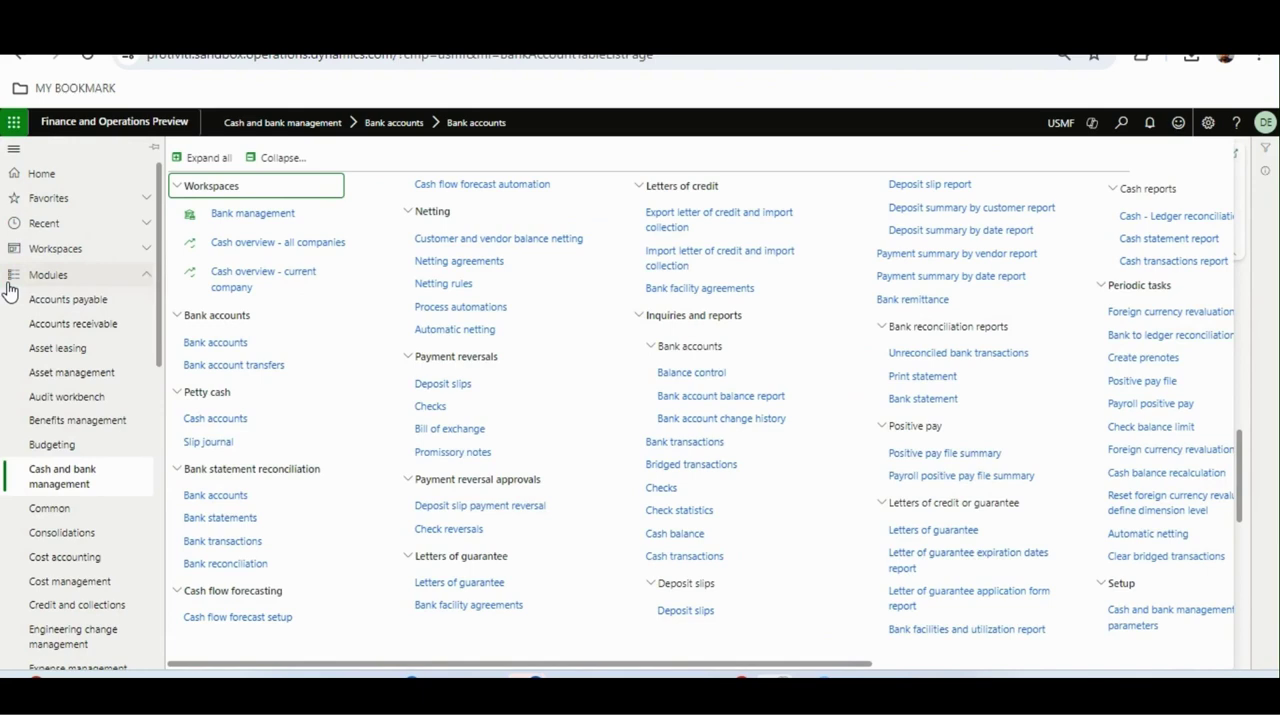
pyautogui.click(226, 564)
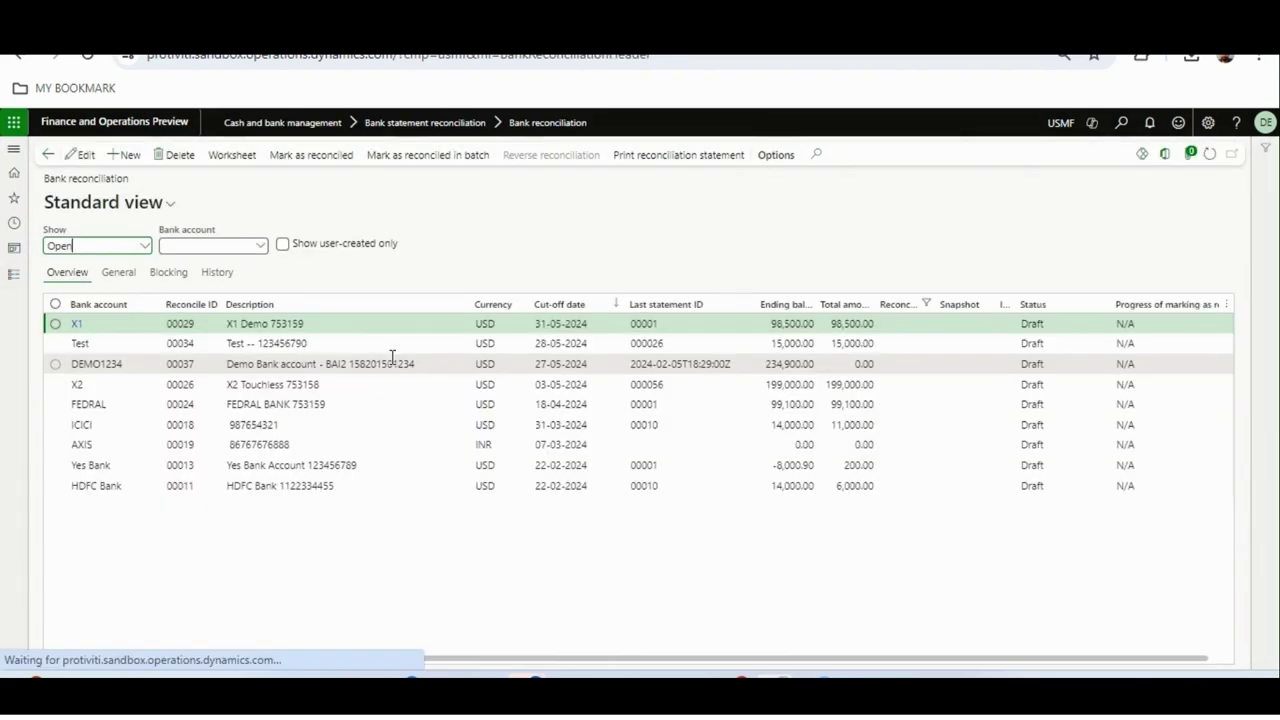
pyautogui.click(144, 246)
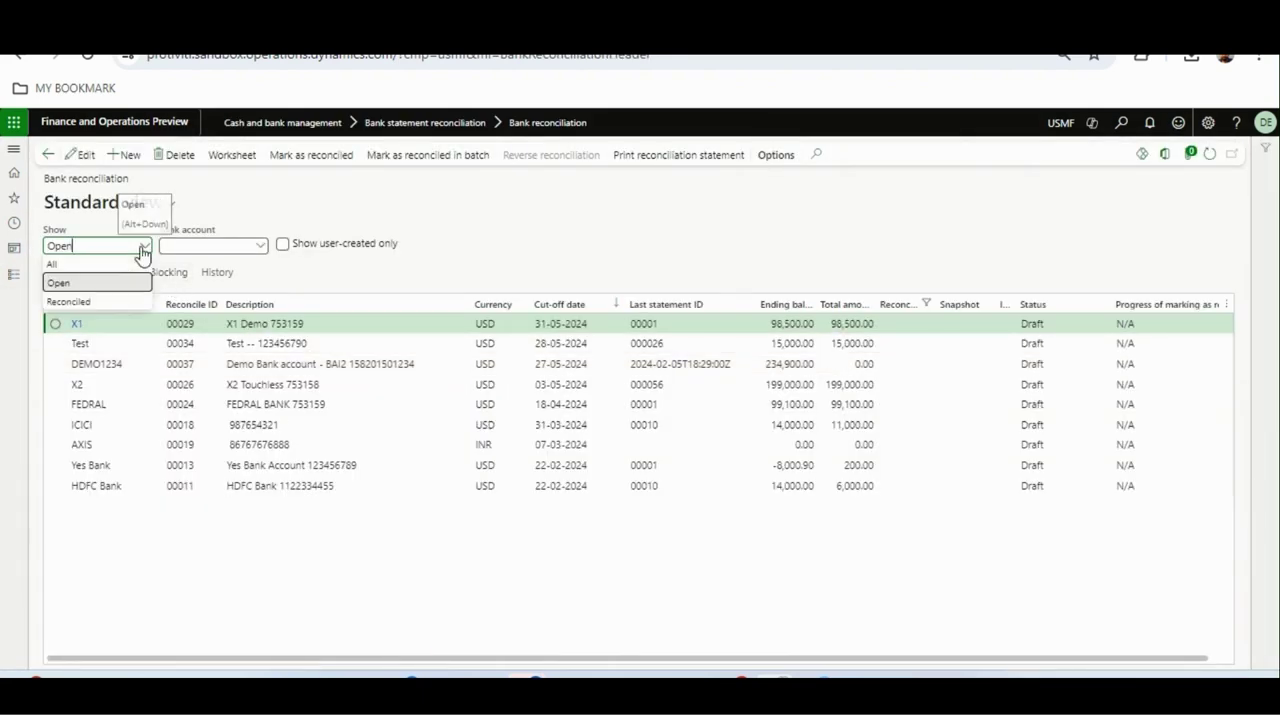
pyautogui.click(91, 305)
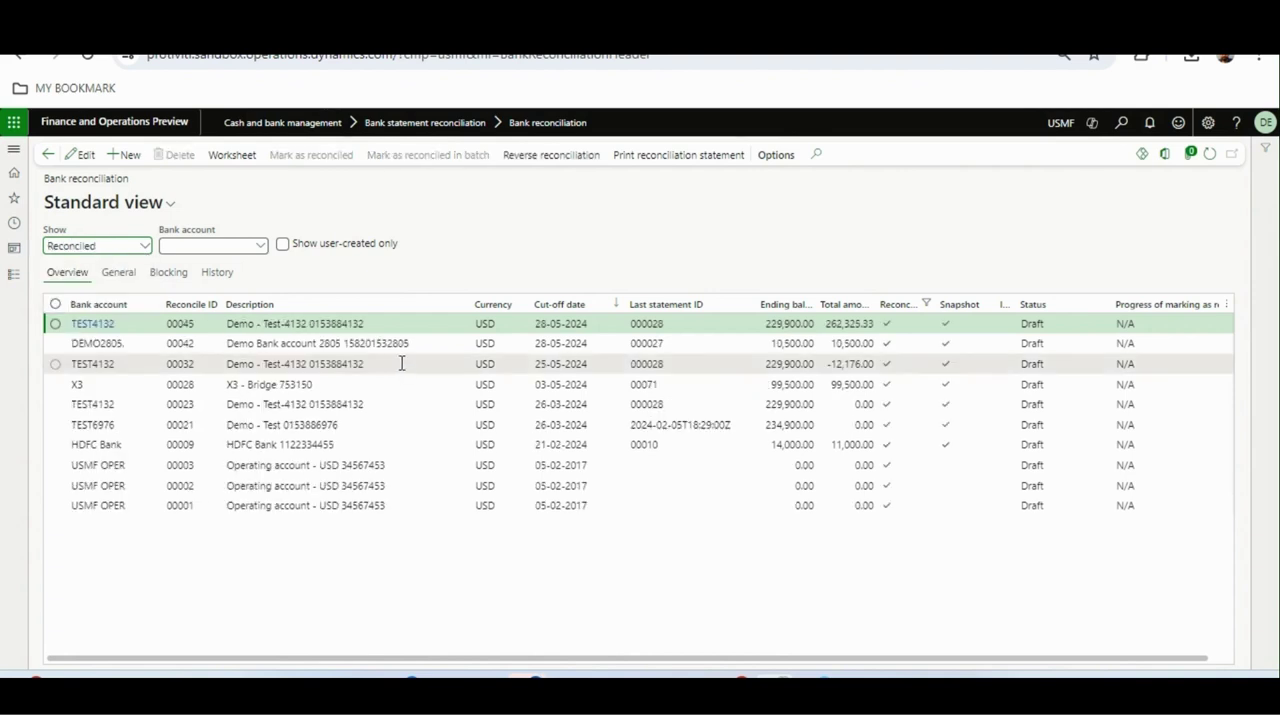
# Select the reconciliation with reconcile ID 00045 and try to print its reconciliation statement
pyautogui.click(377, 324)
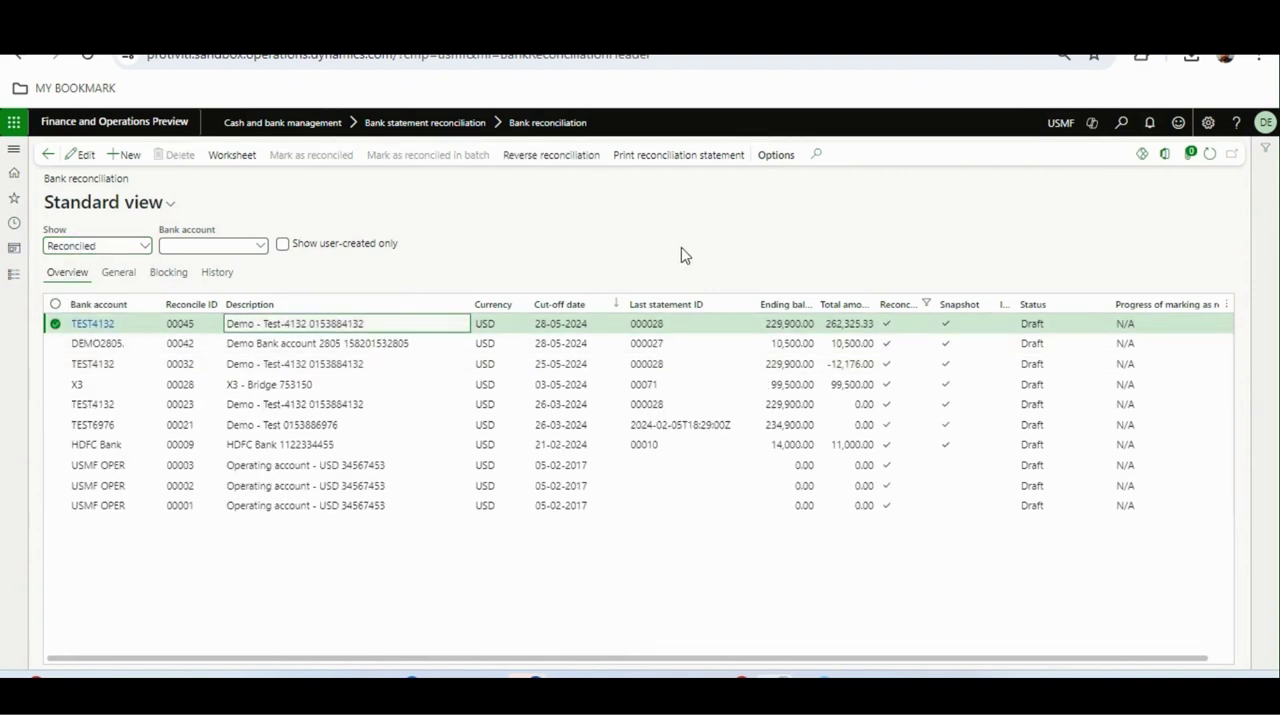
pyautogui.click(662, 170)
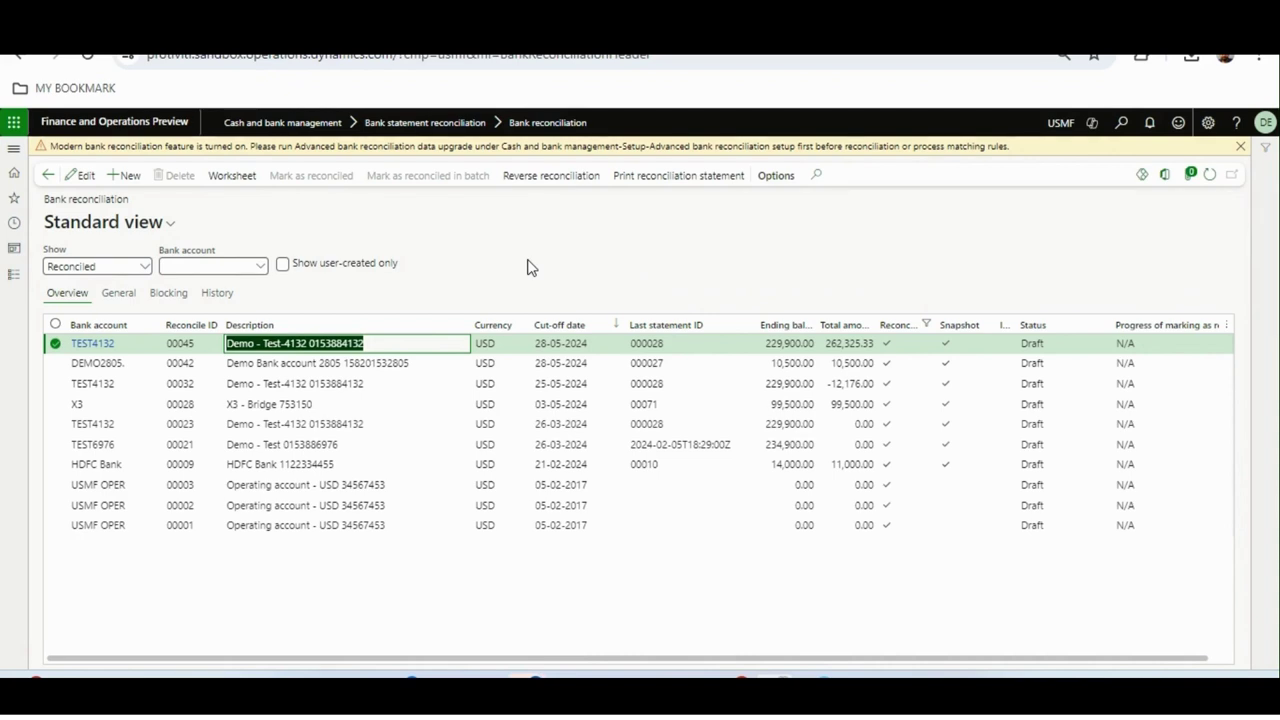
pyautogui.click(586, 344)
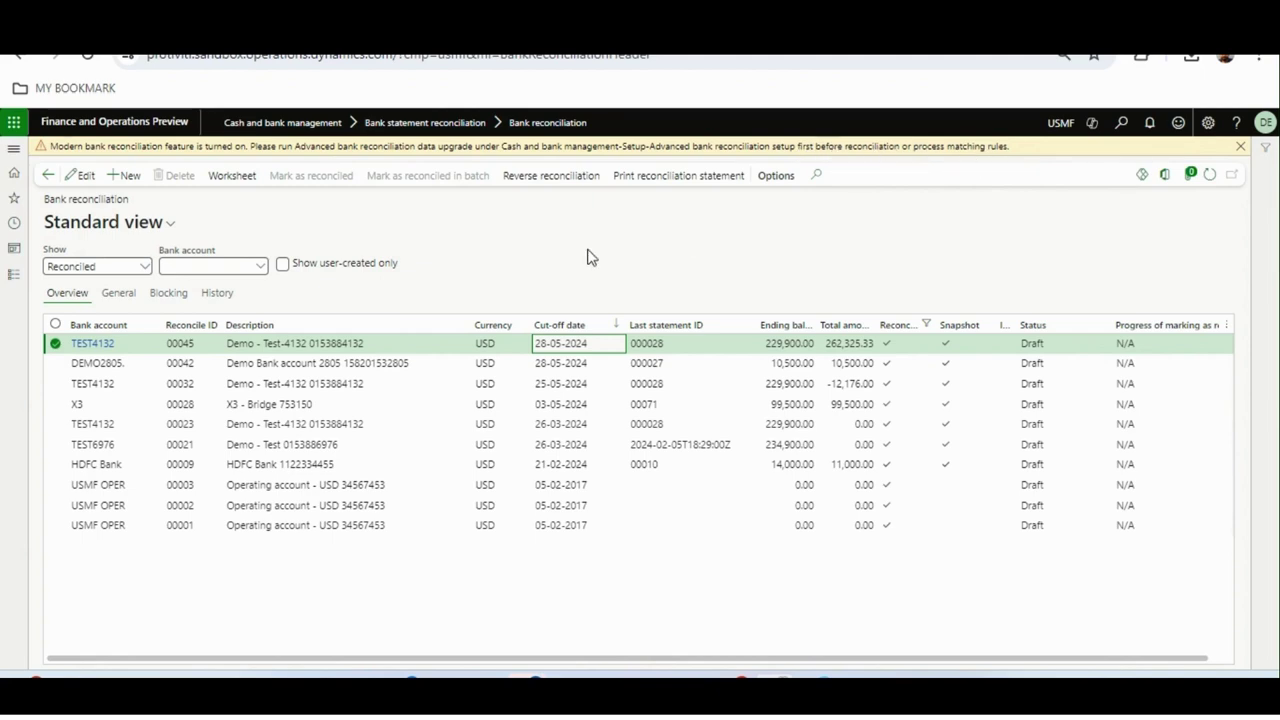
# Open the Advanced bank reconciliation data upgrade wizard under Cash and bank management setup and read its introduction
pyautogui.click(14, 273)
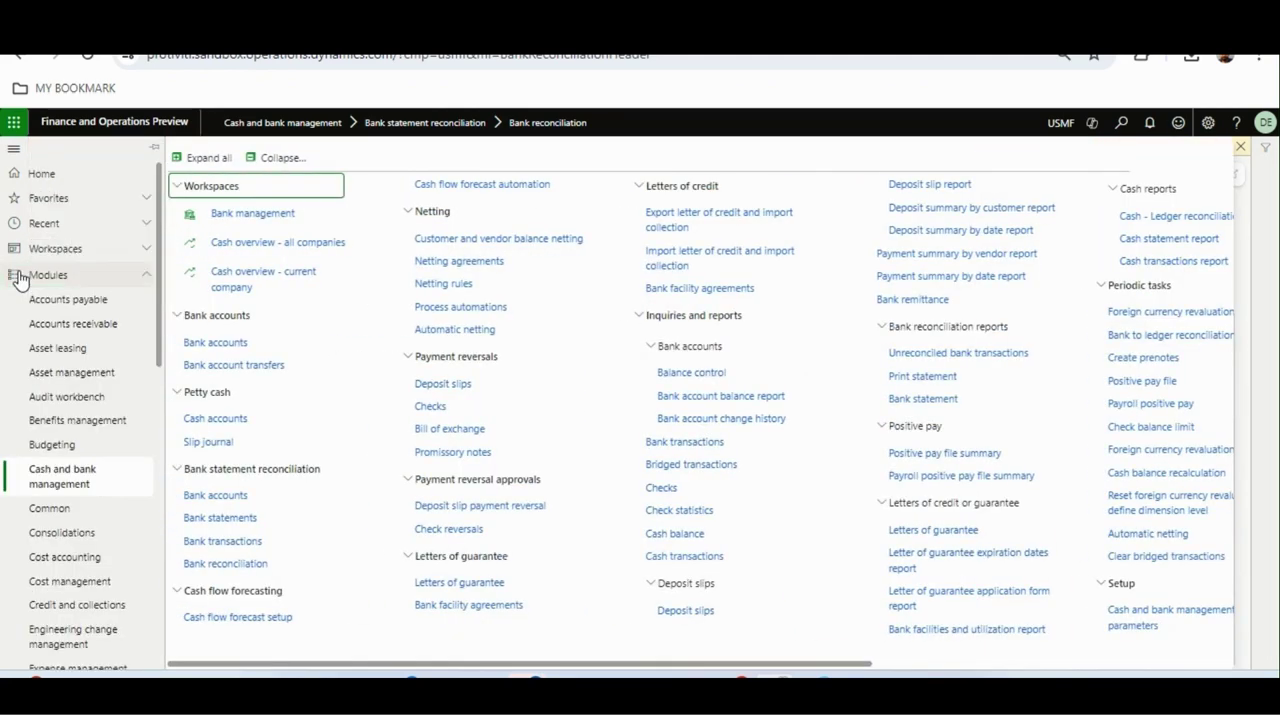
pyautogui.moveTo(754, 662); pyautogui.dragTo(1001, 668)
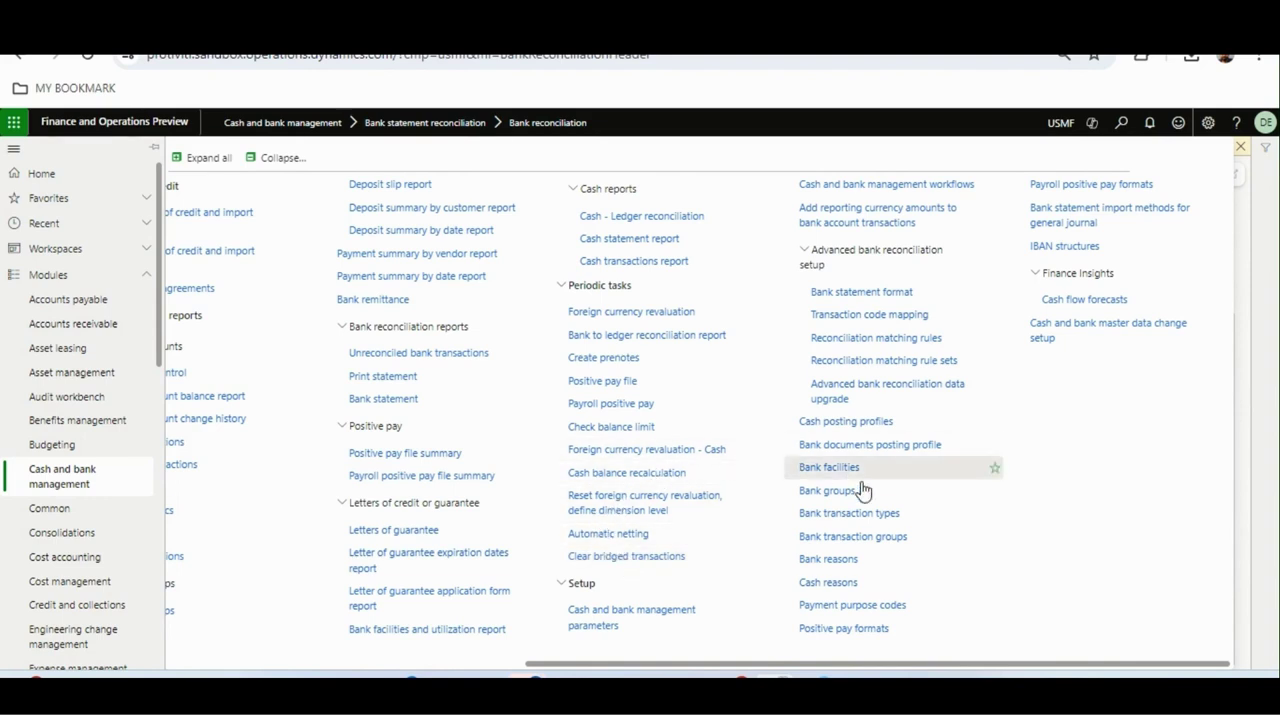
pyautogui.click(839, 399)
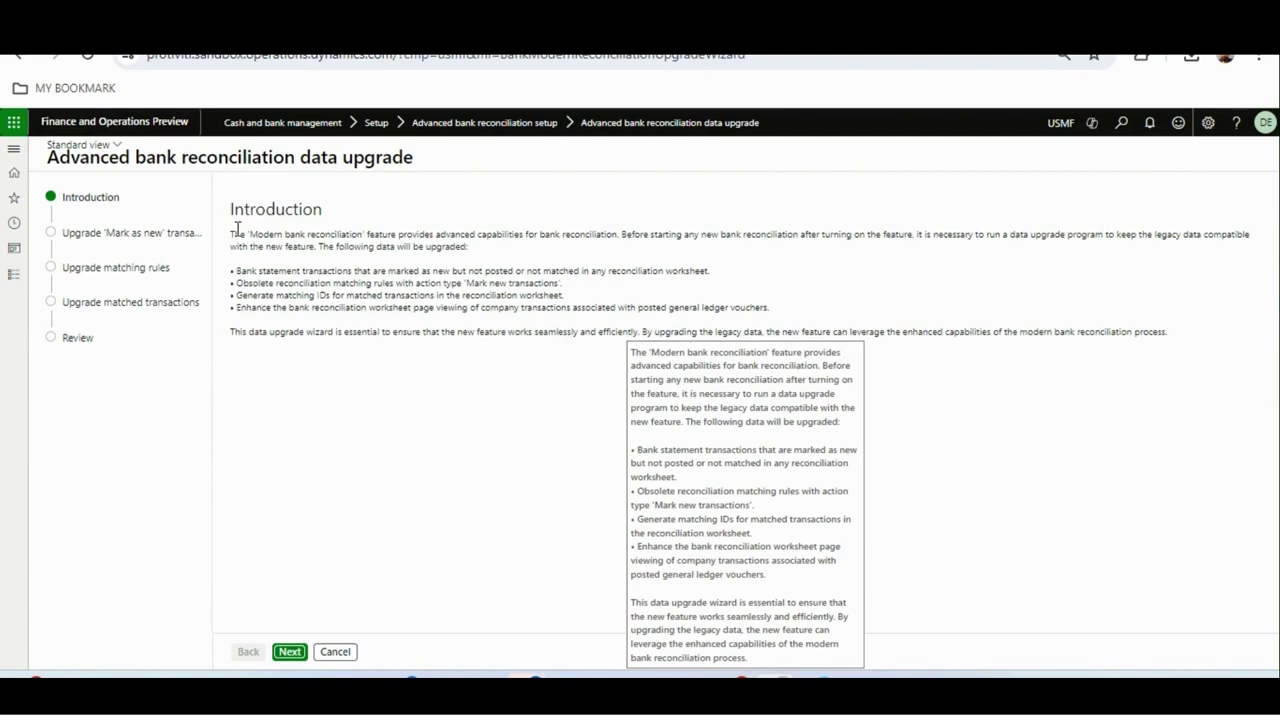
pyautogui.click(396, 231)
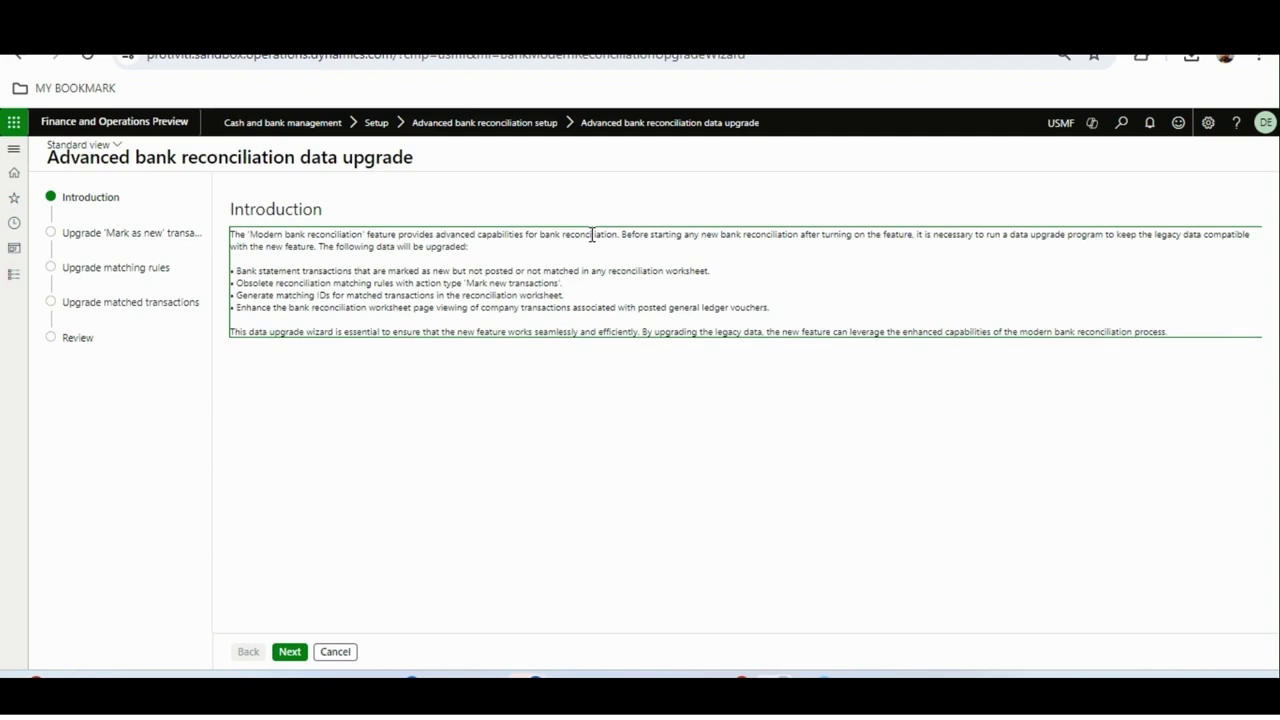
# Read the wizard introduction and advance past the 'Mark as new' transactions and matching rules stages to Upgrade matched transactions
pyautogui.moveTo(234, 266)
pyautogui.mouseDown()
pyautogui.moveTo(680, 286)
pyautogui.moveTo(777, 317)
pyautogui.moveTo(262, 283)
pyautogui.moveTo(232, 270)
pyautogui.mouseUp()
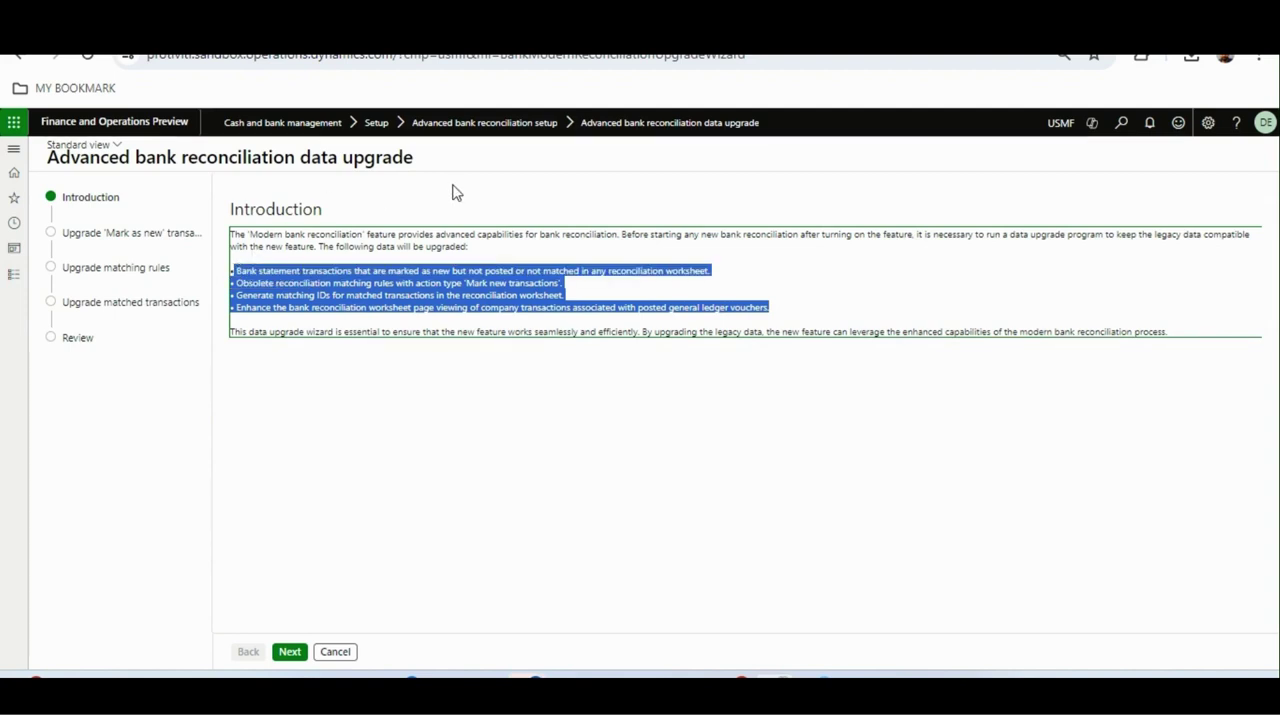
pyautogui.click(353, 436)
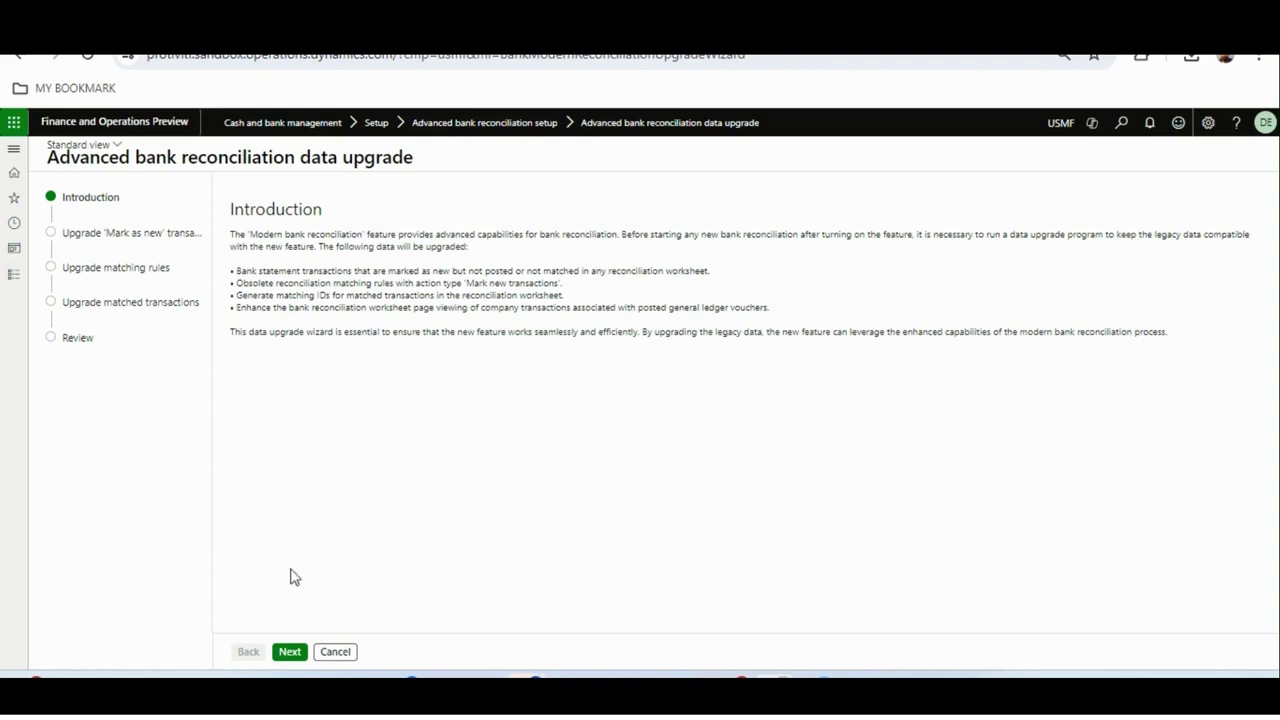
pyautogui.click(288, 651)
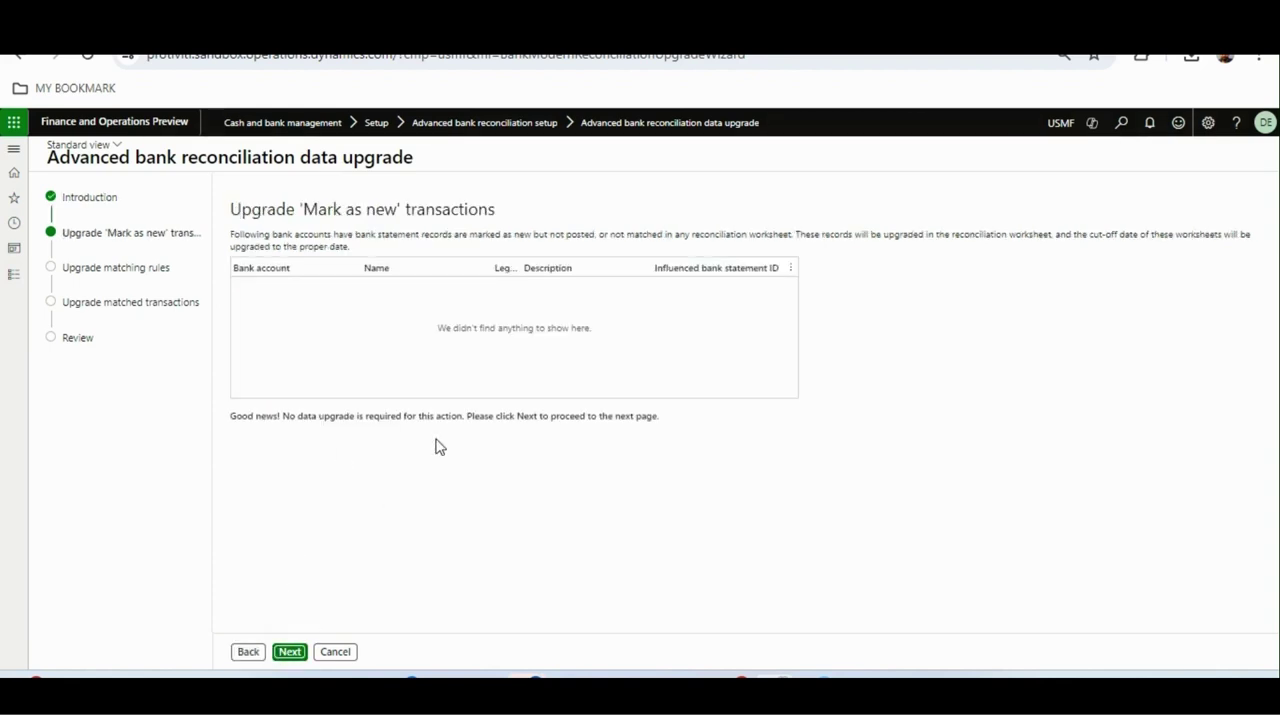
pyautogui.click(281, 655)
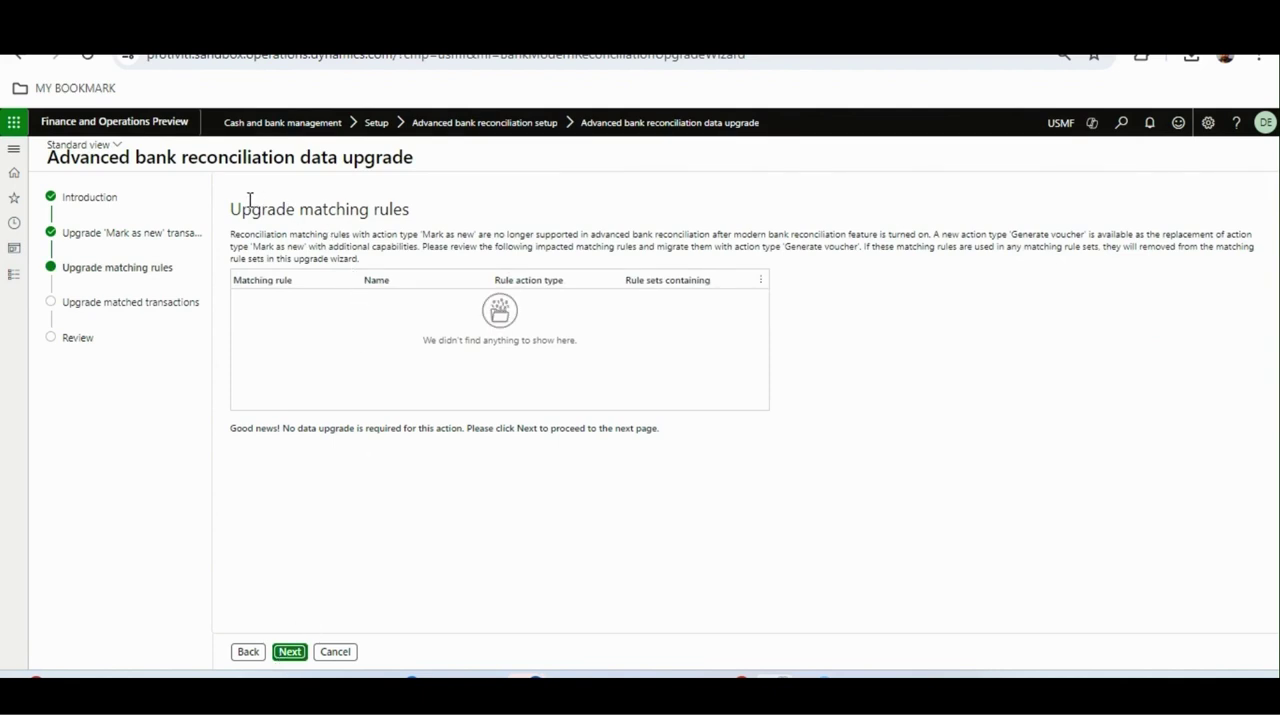
pyautogui.moveTo(234, 204); pyautogui.dragTo(412, 214)
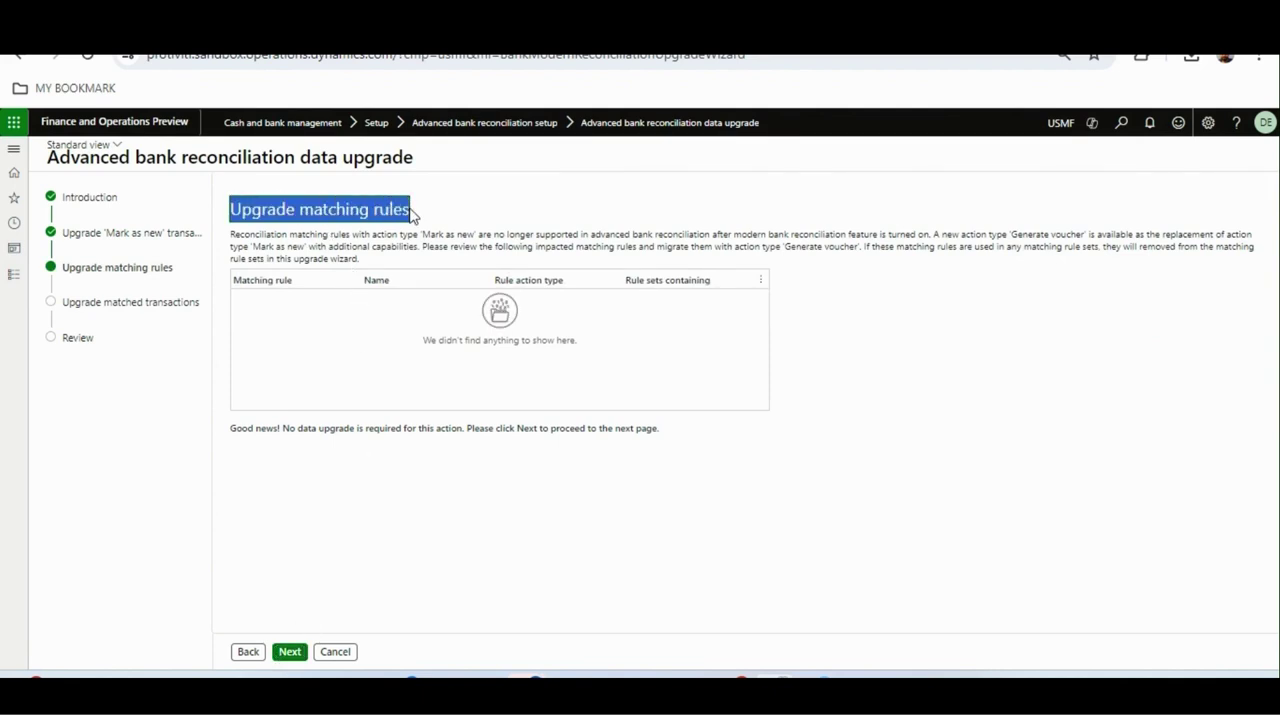
pyautogui.click(336, 331)
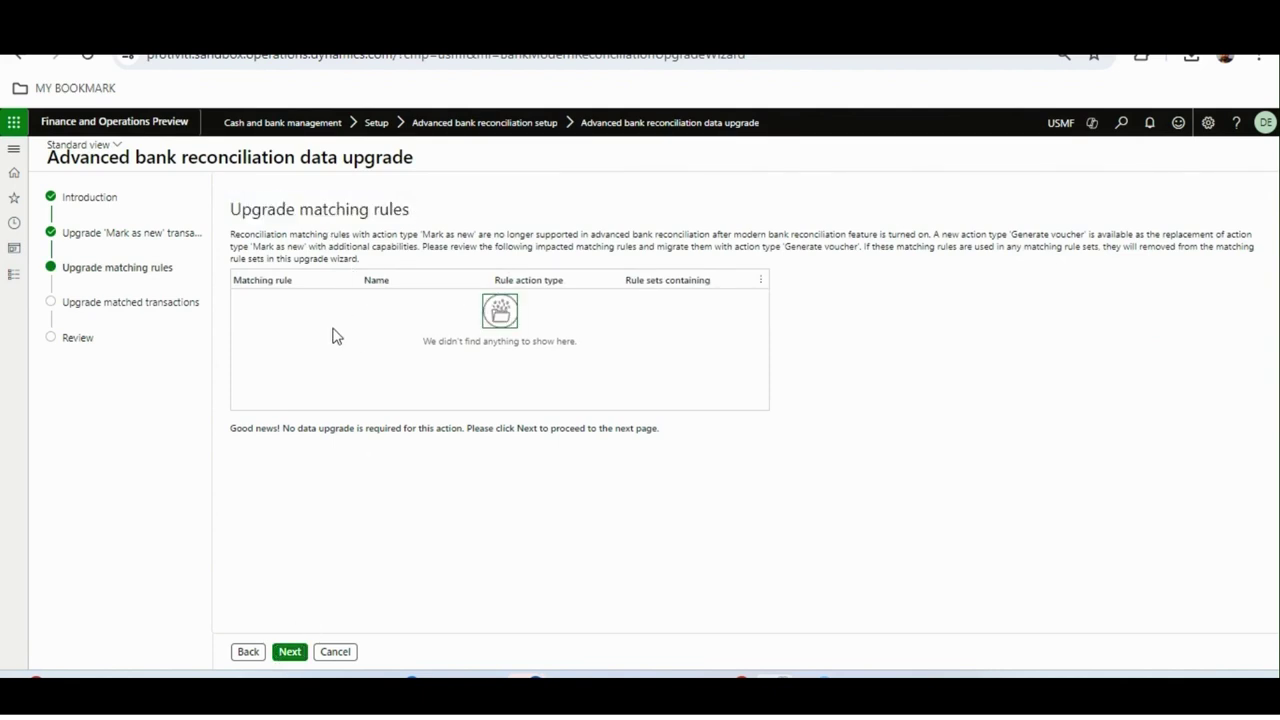
pyautogui.click(292, 655)
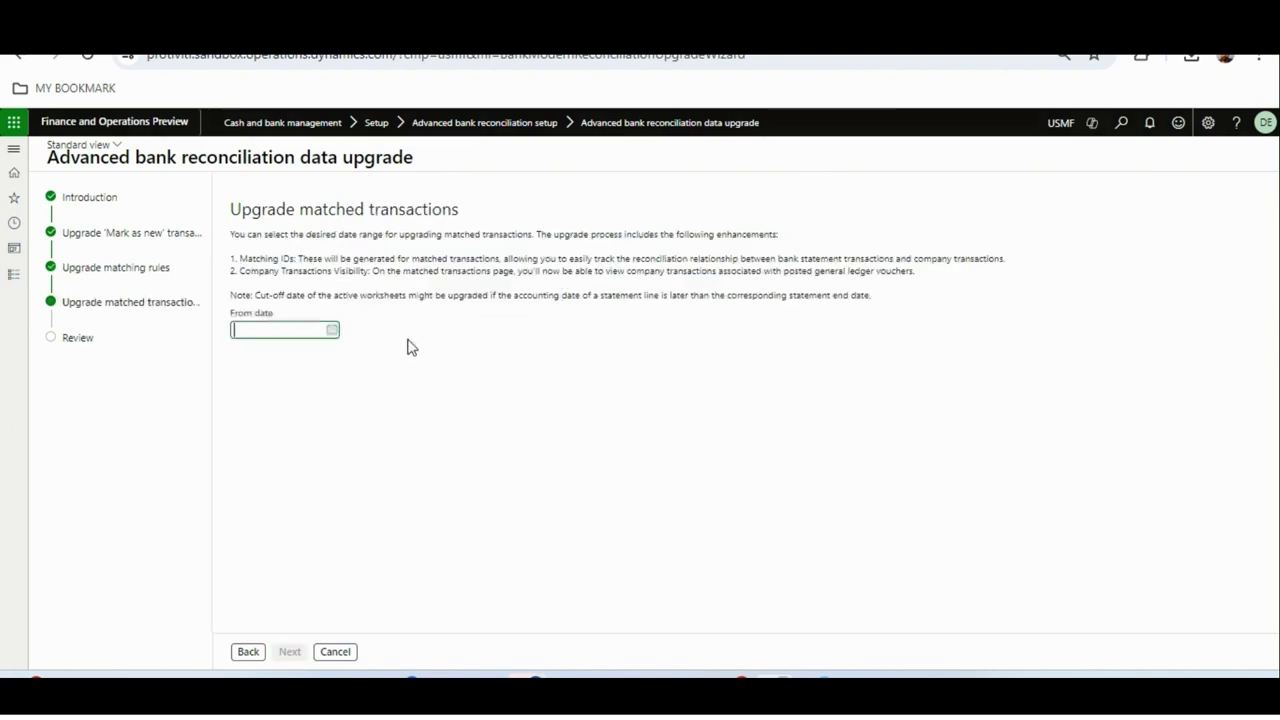
# Set the From date for upgrading matched transactions to 01-02-2024 and proceed to the Review stage
pyautogui.click(332, 330)
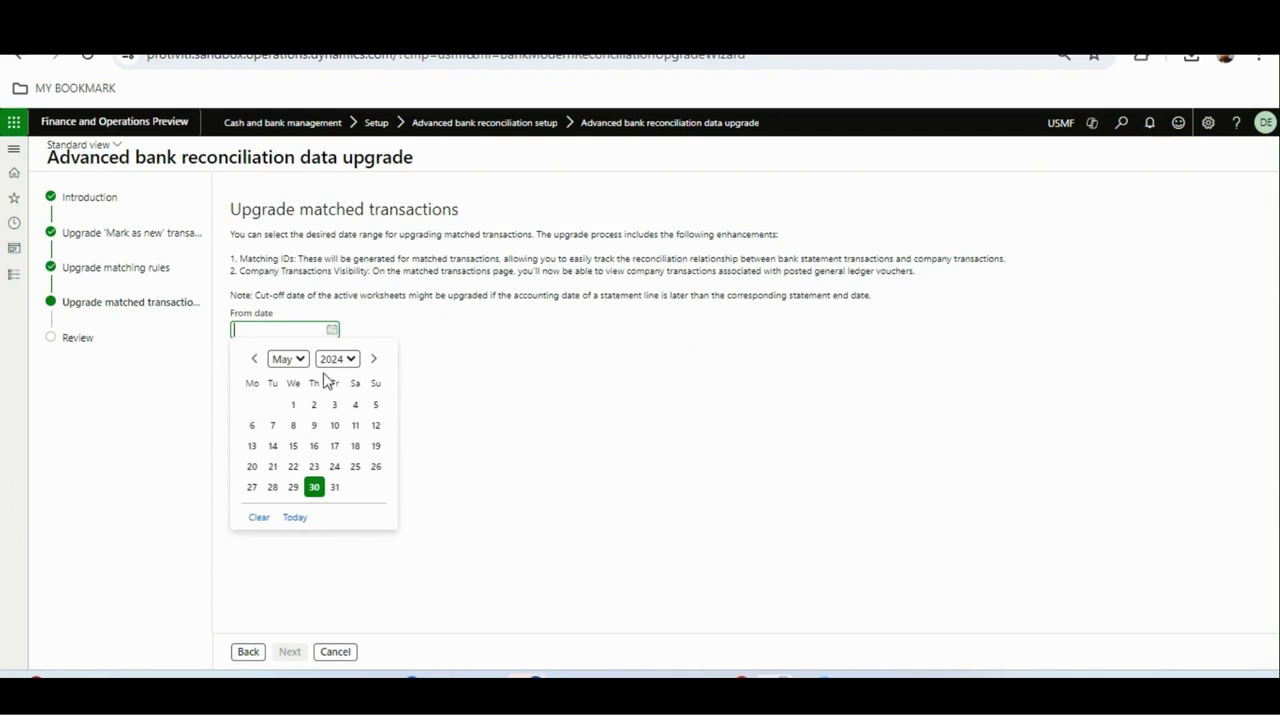
pyautogui.click(254, 358)
pyautogui.click(254, 358)
pyautogui.click(254, 358)
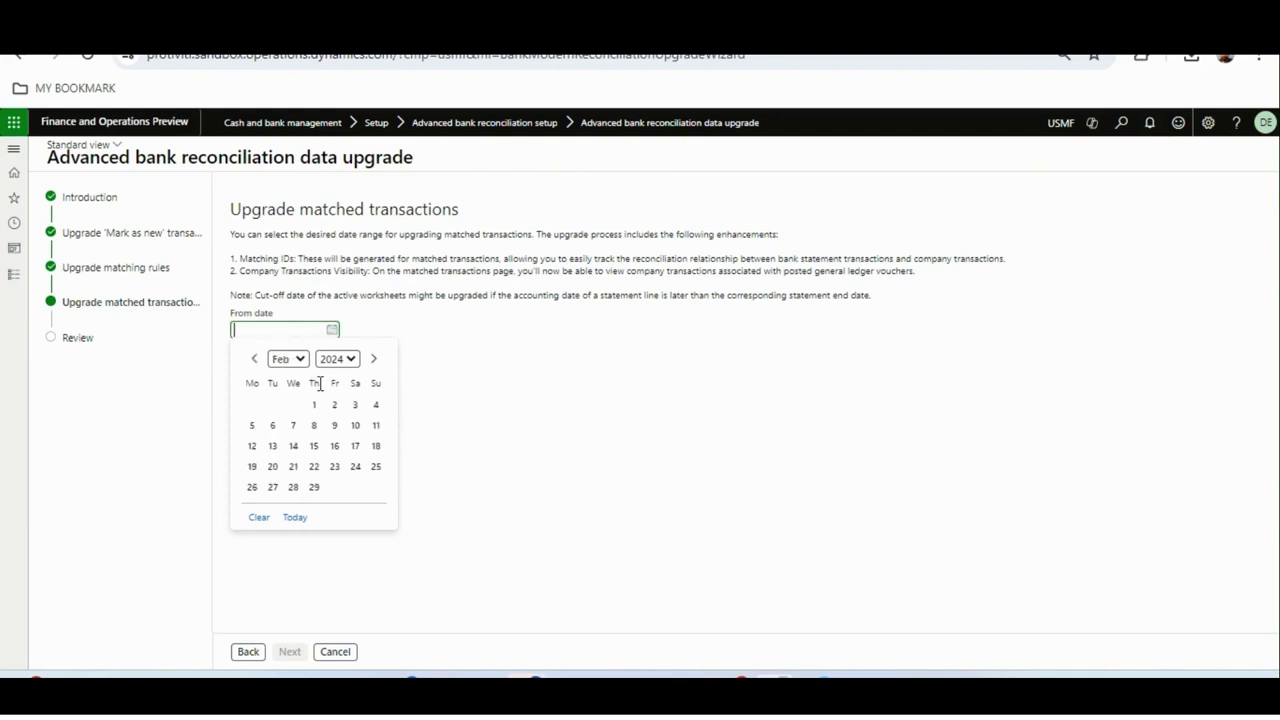
pyautogui.click(314, 405)
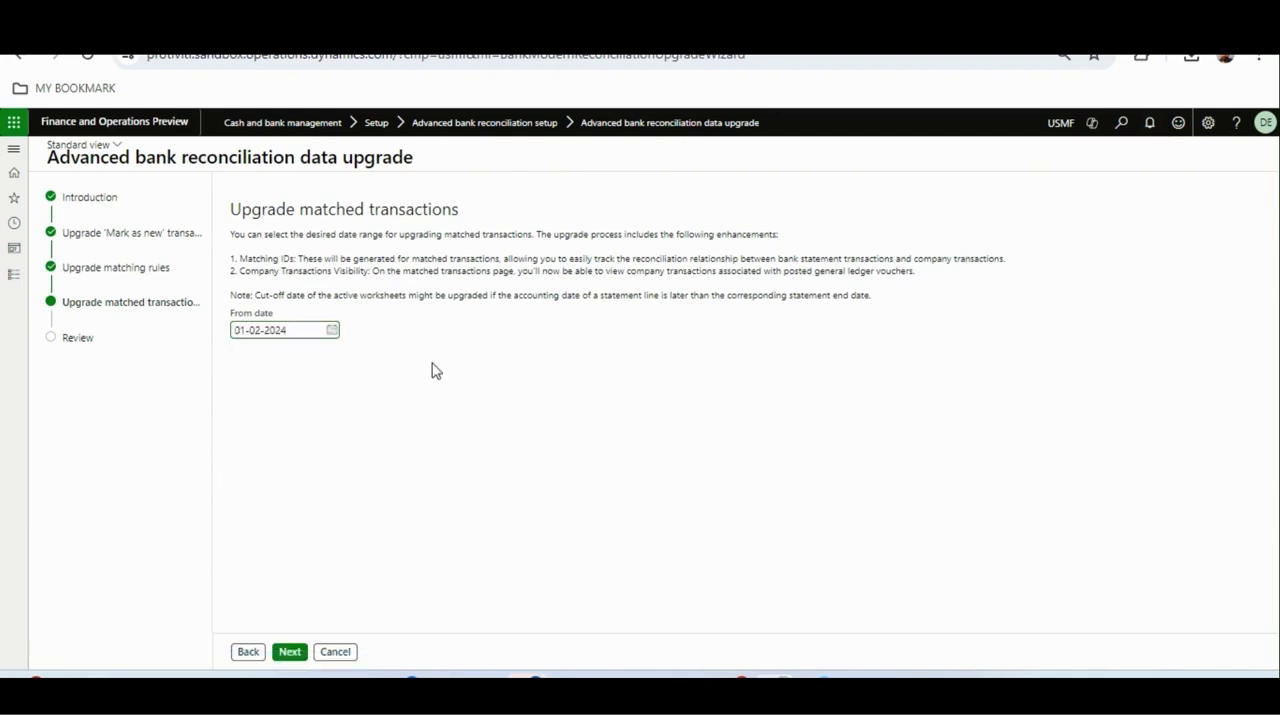
pyautogui.click(289, 650)
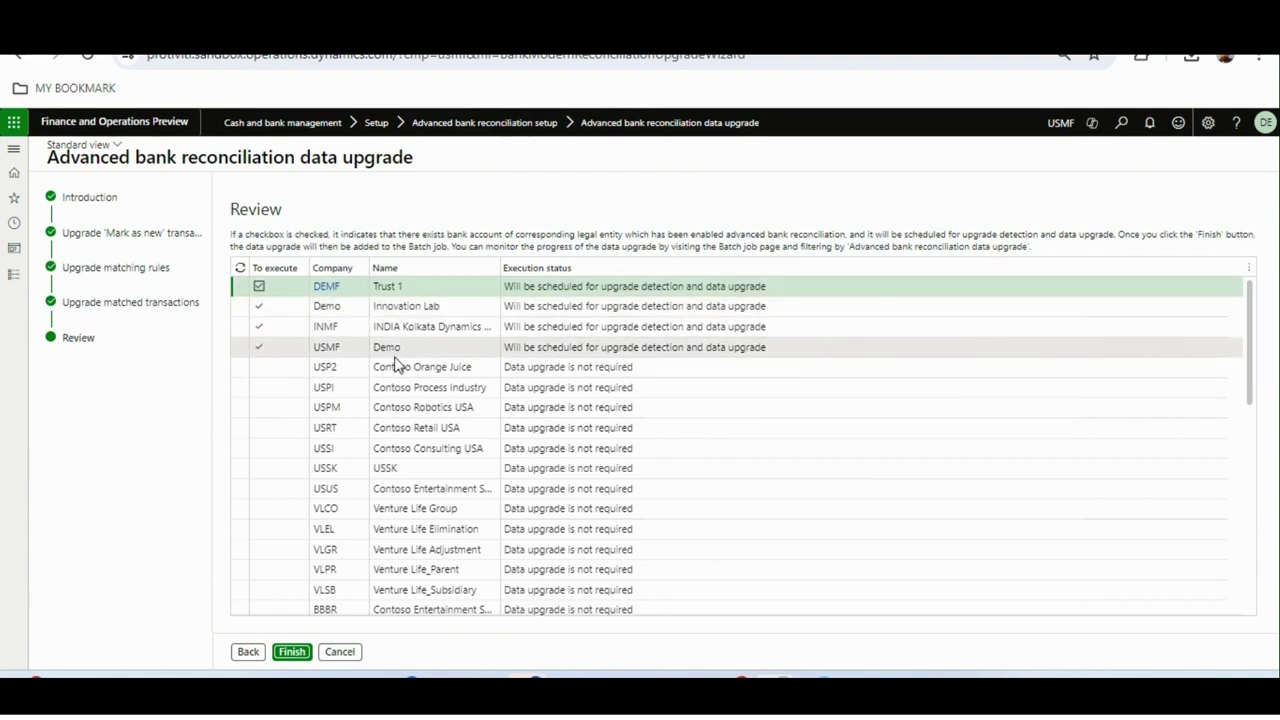
# Review the companies' execution statuses, finish the wizard to schedule the data upgrade, and check its notification
pyautogui.click(345, 290)
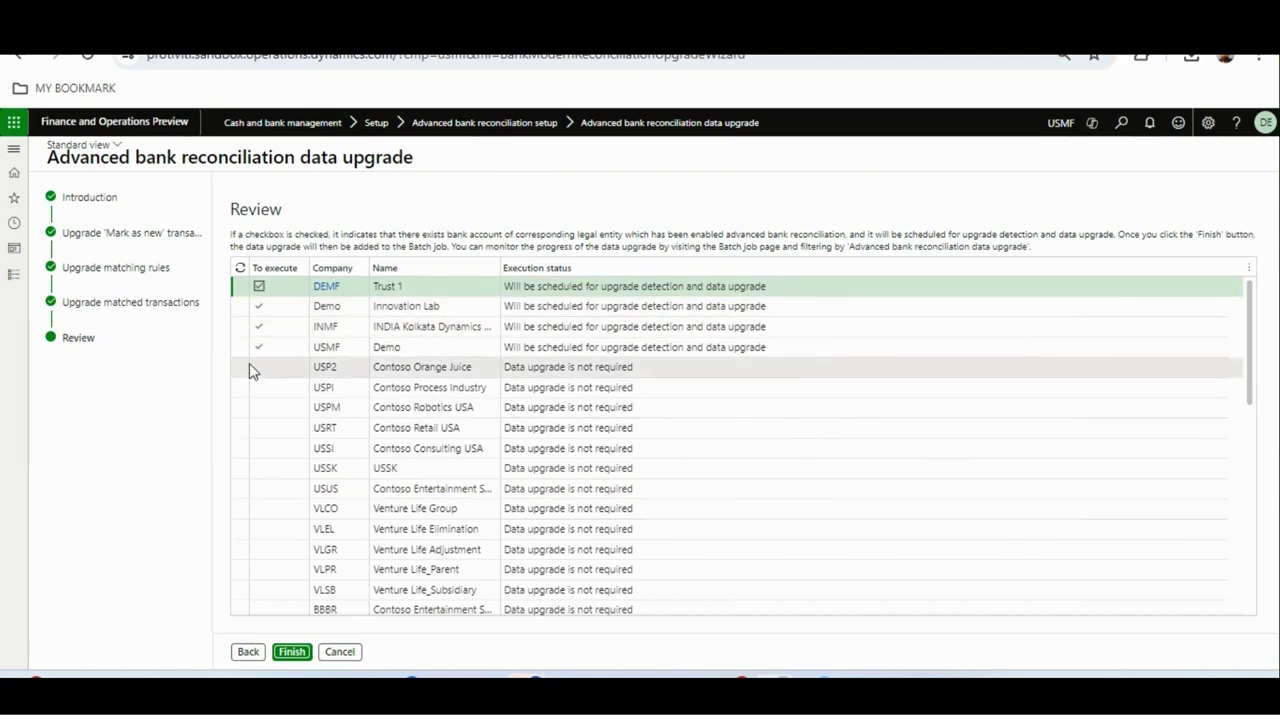
pyautogui.click(446, 367)
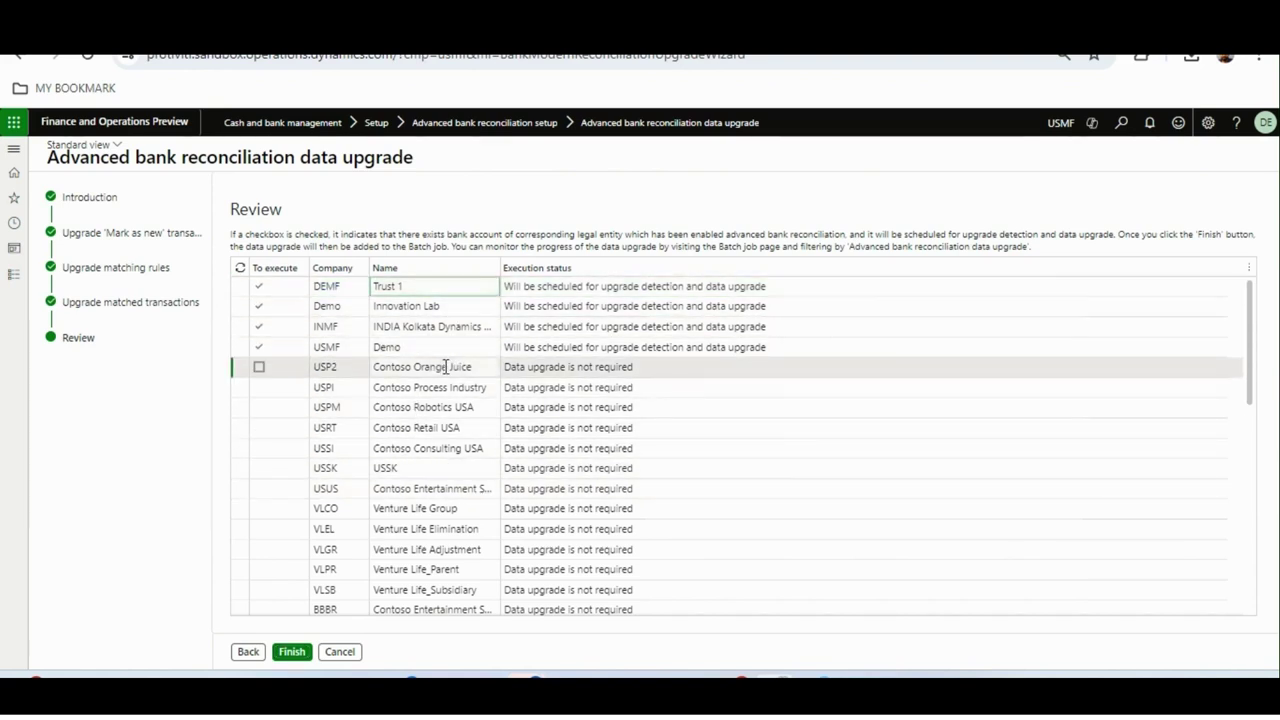
pyautogui.click(548, 368)
pyautogui.moveTo(641, 368); pyautogui.dragTo(503, 372)
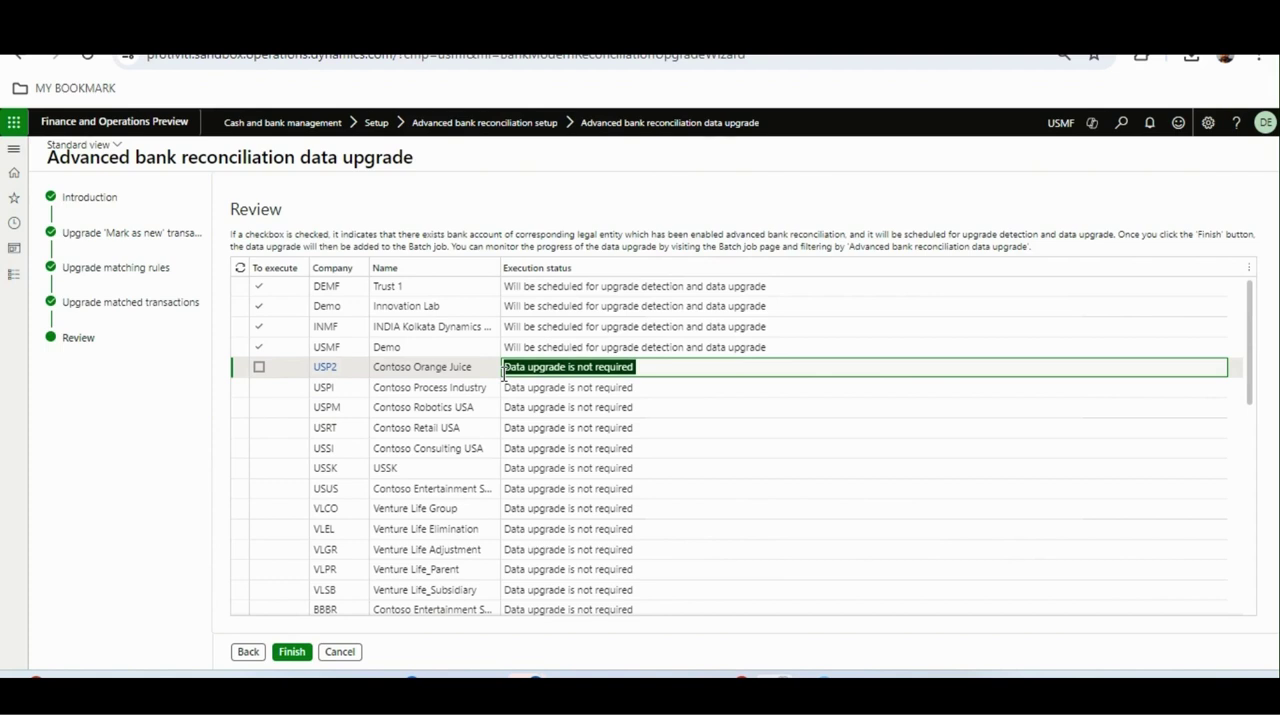
pyautogui.click(589, 348)
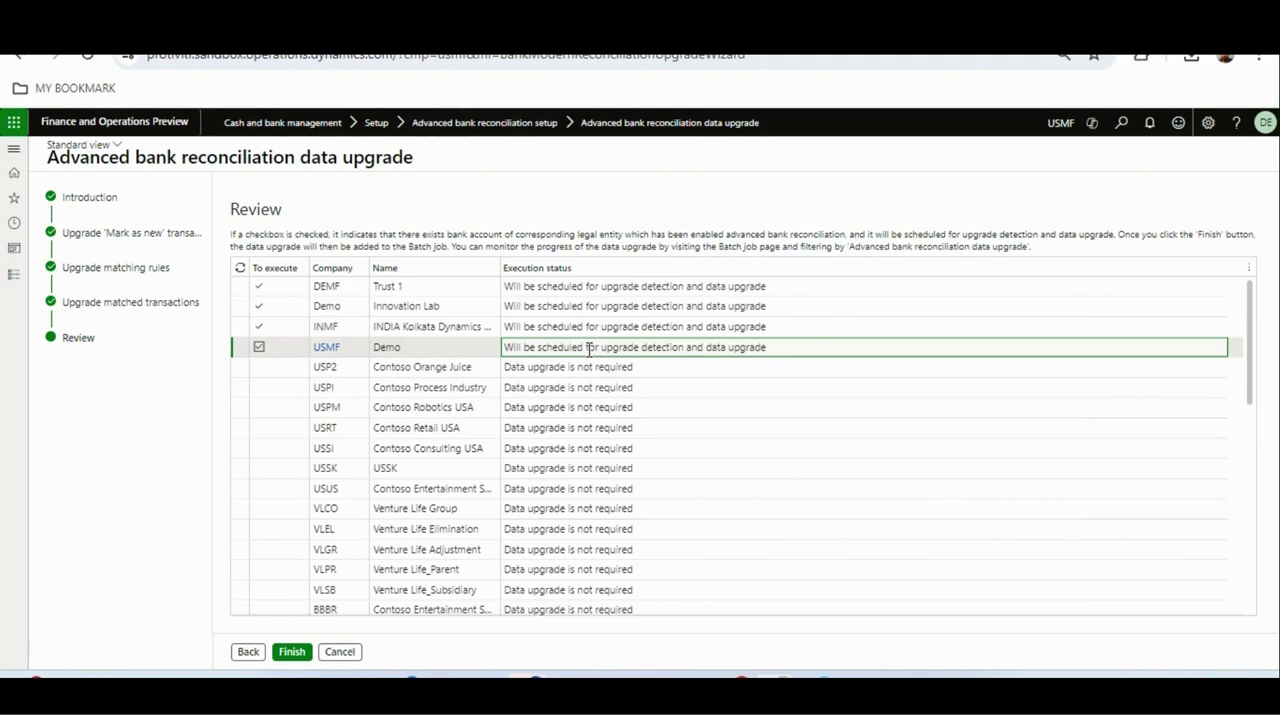
pyautogui.click(635, 288)
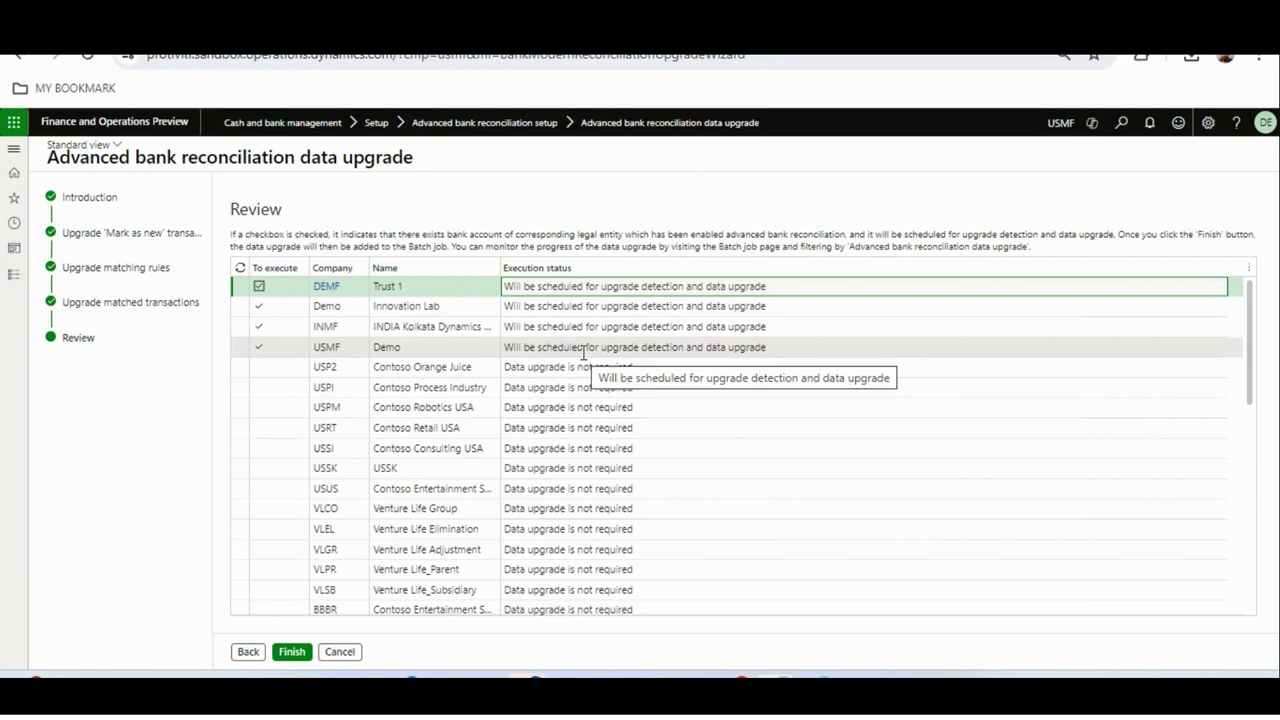
pyautogui.click(292, 651)
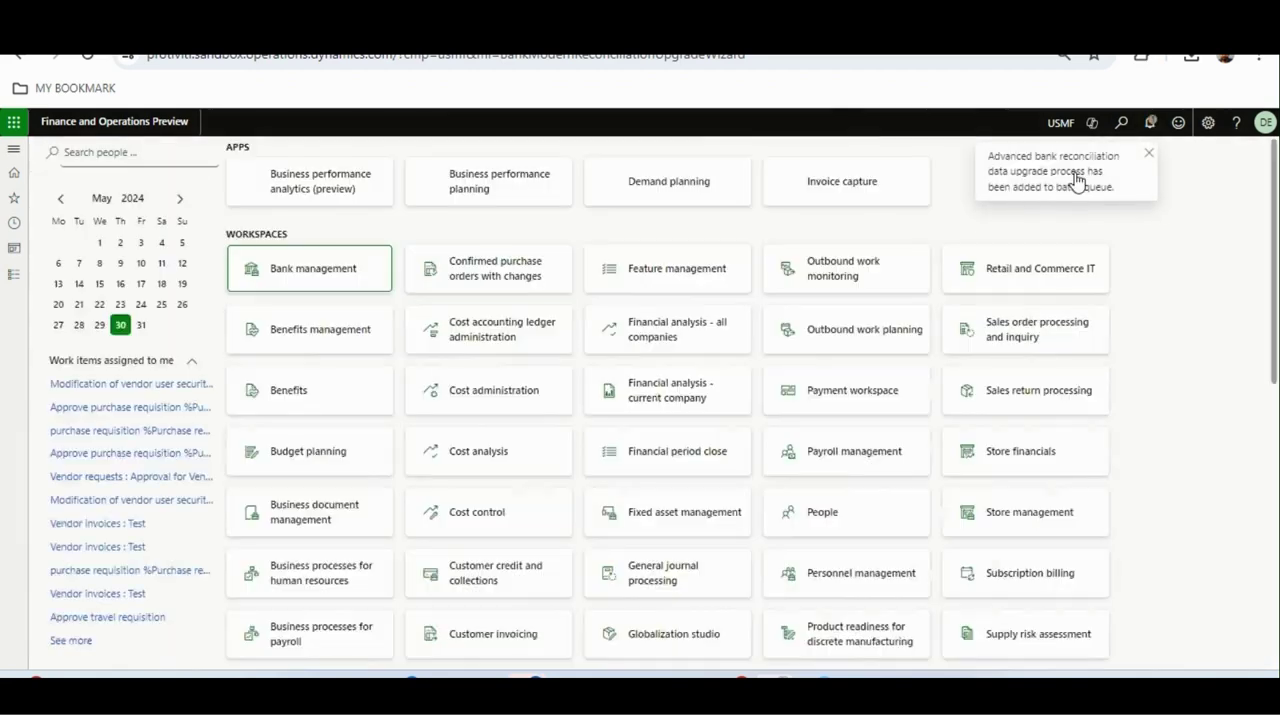
pyautogui.click(1147, 126)
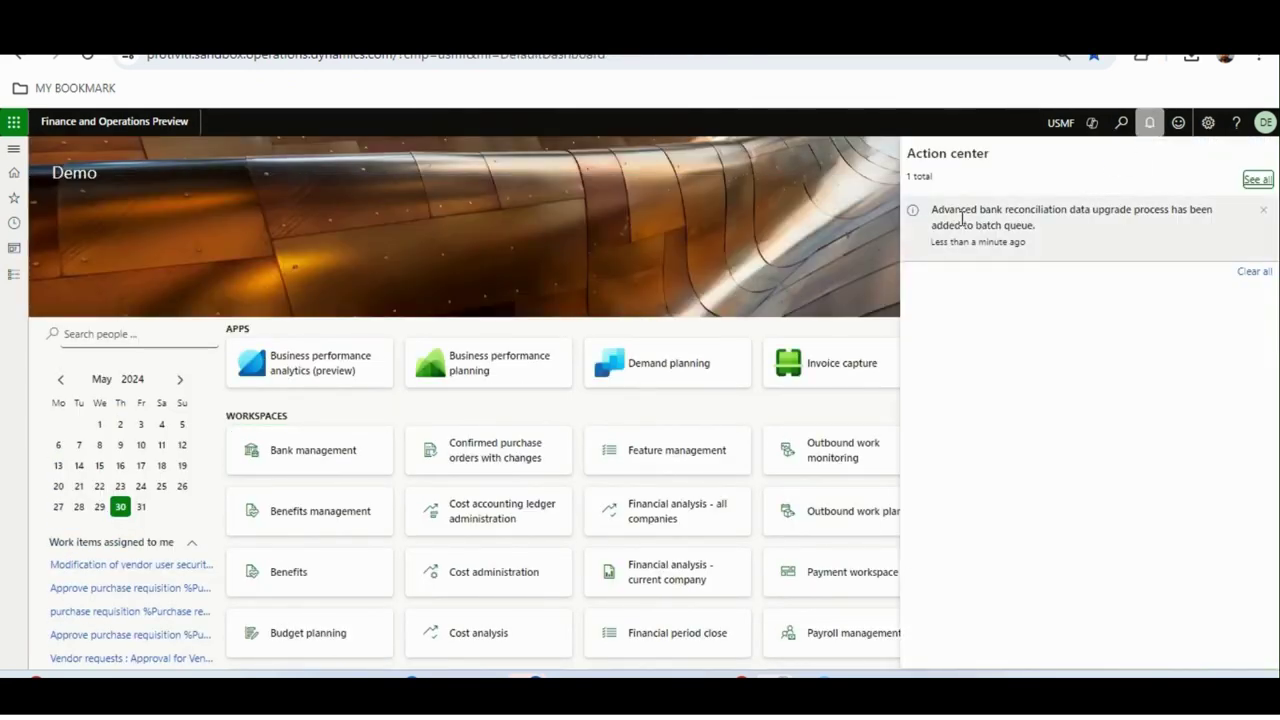
pyautogui.click(580, 228)
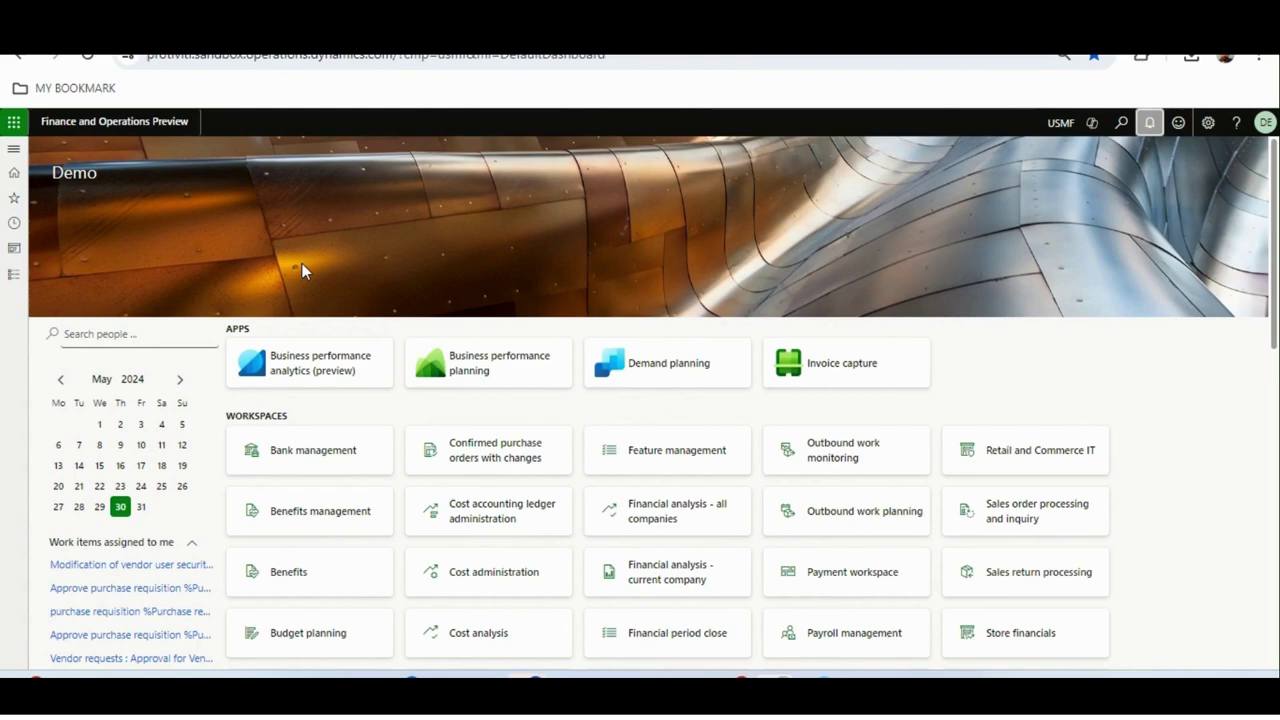
# Open the Bank reconciliation page under Cash and bank management and filter the list to reconciled entries
pyautogui.click(8, 280)
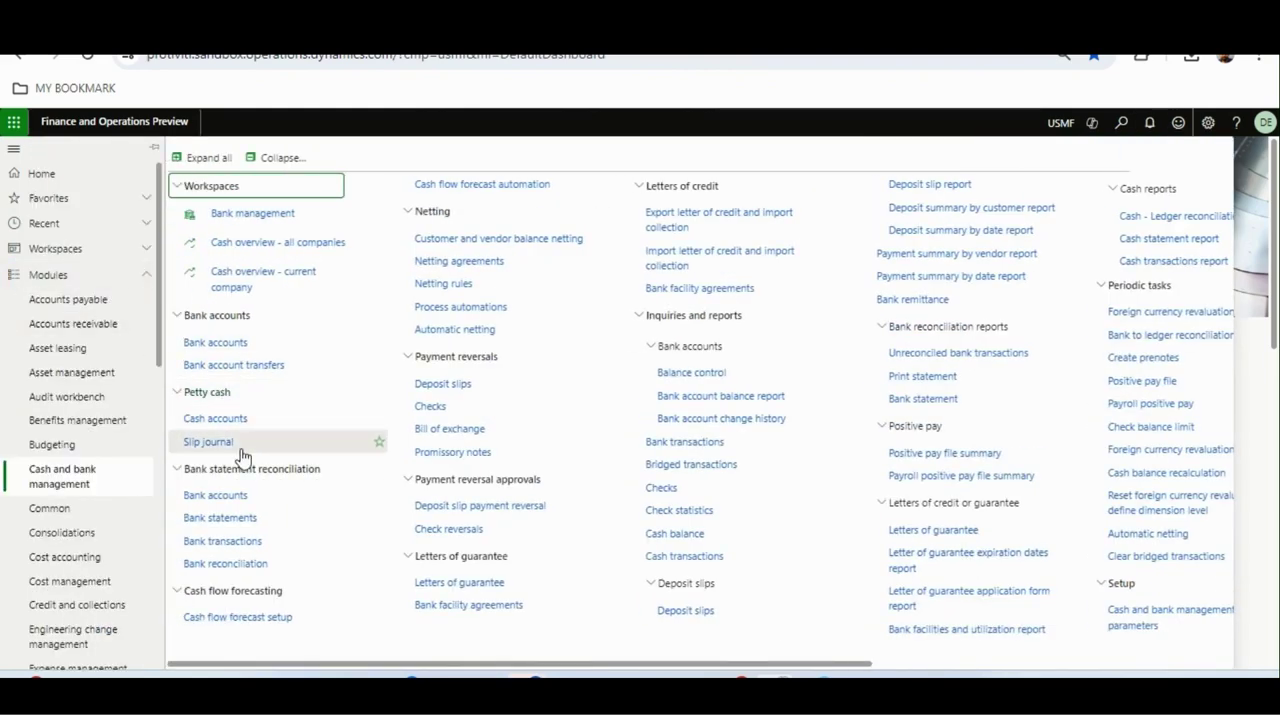
pyautogui.click(237, 563)
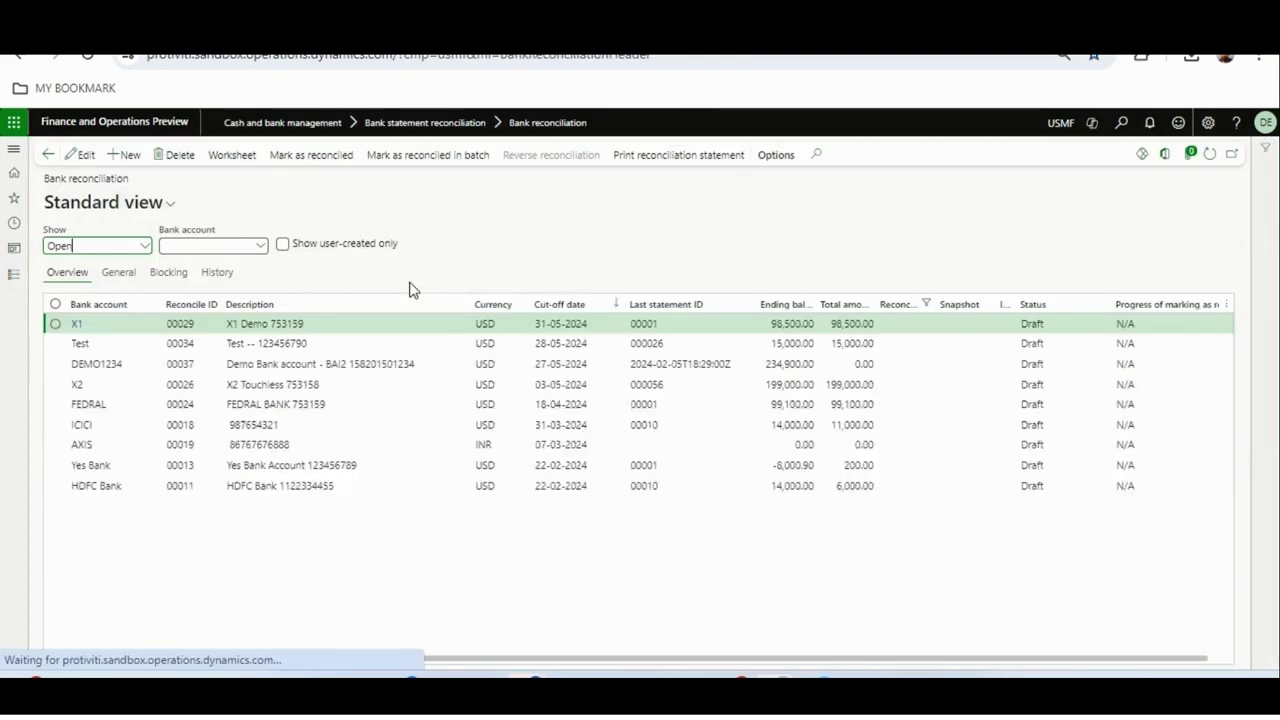
pyautogui.click(146, 246)
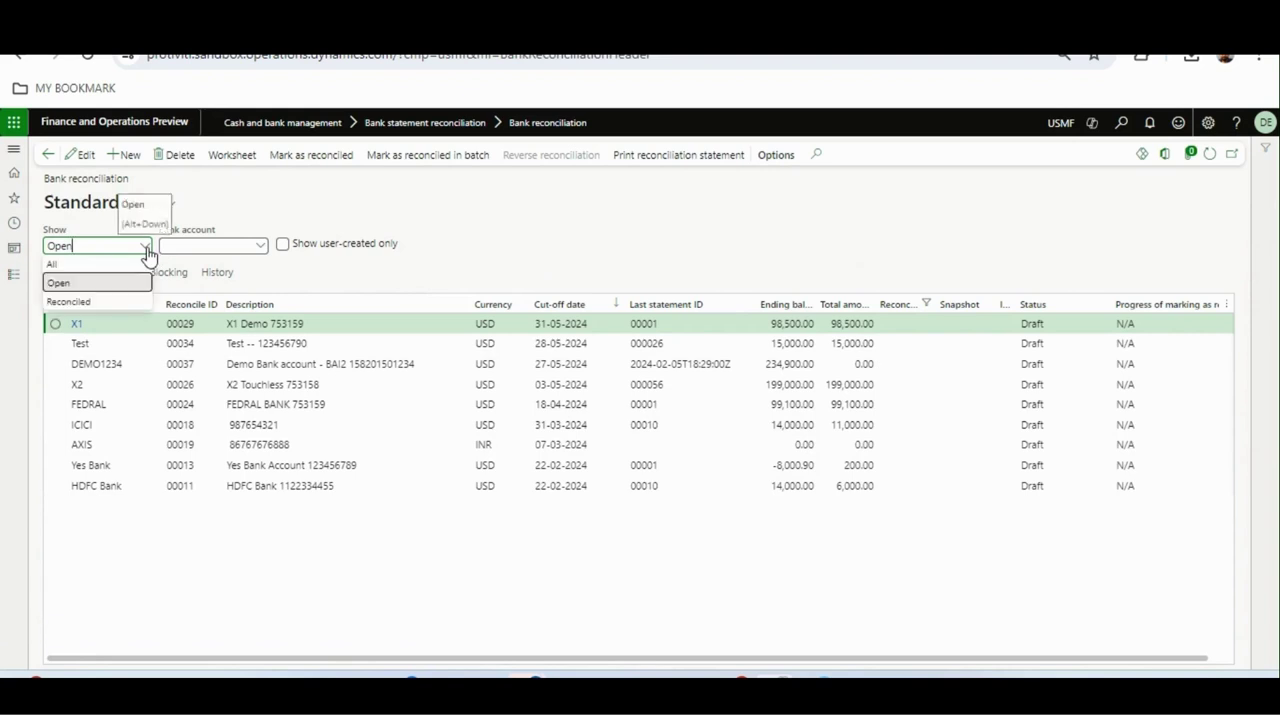
pyautogui.click(98, 302)
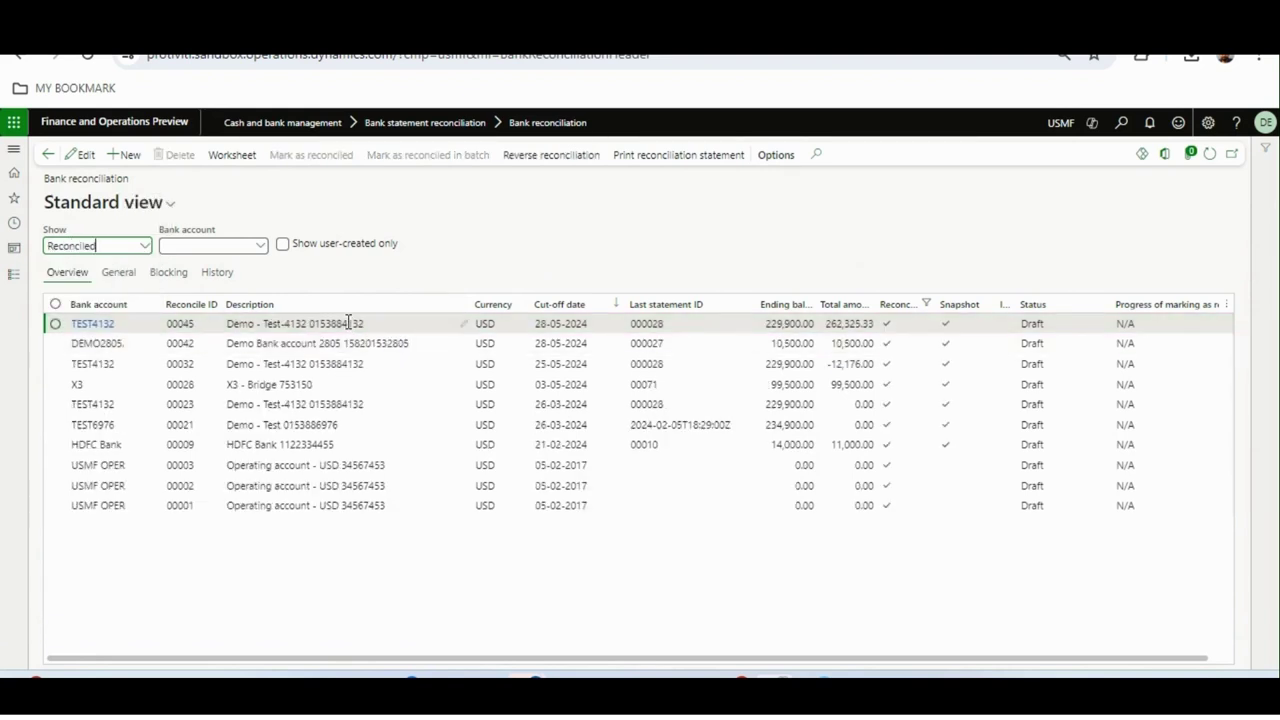
# Print the reconciliation statement for reconcile ID 00045 and switch to the Downloads folder in File Explorer
pyautogui.click(348, 323)
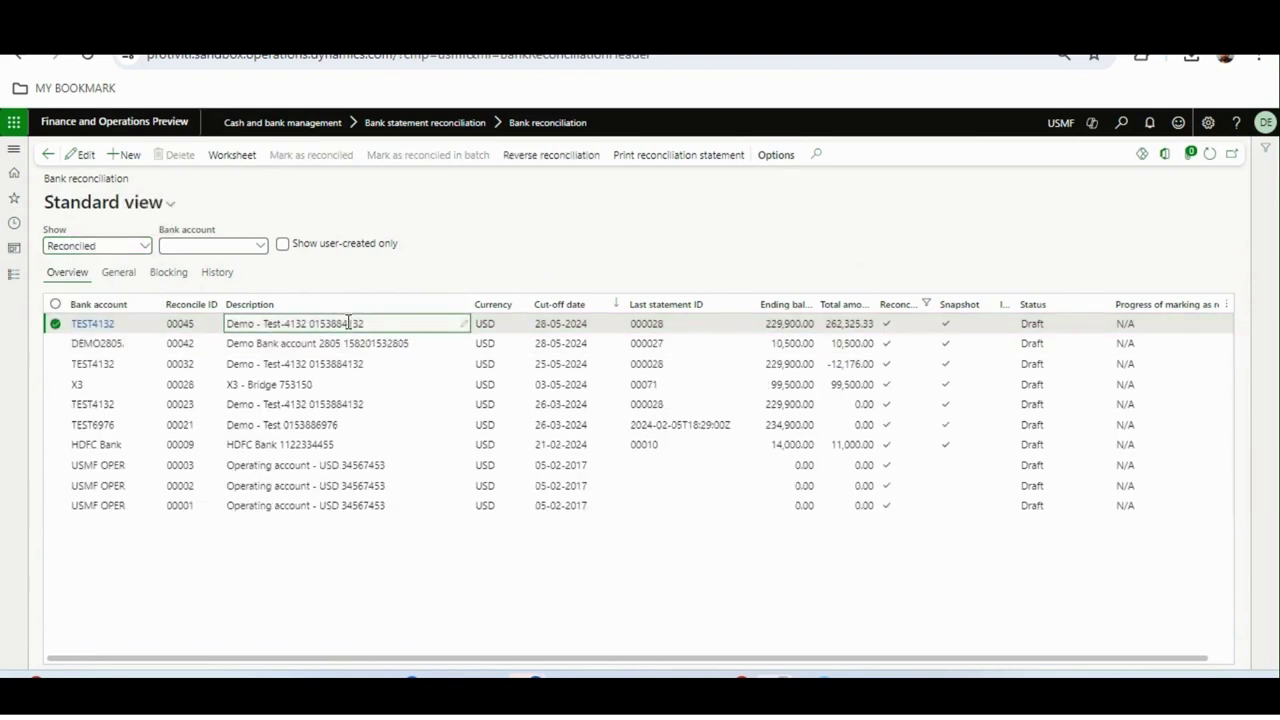
pyautogui.click(699, 160)
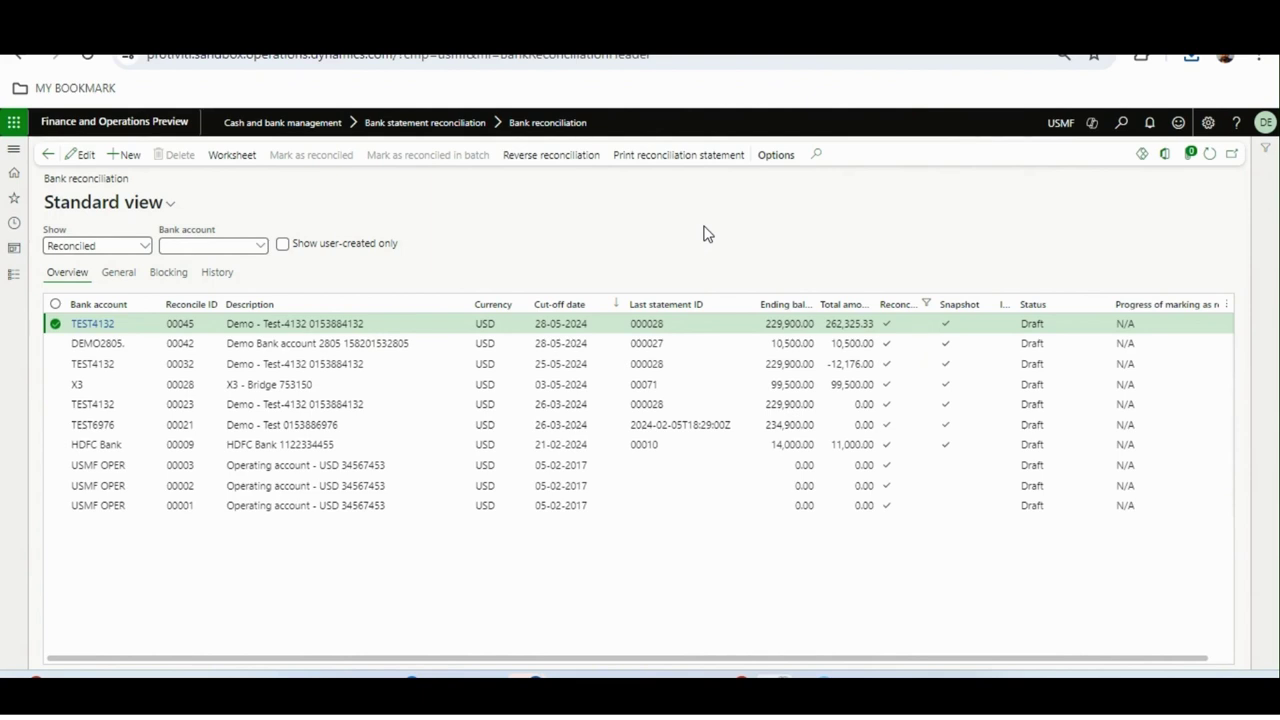
pyautogui.click(520, 690)
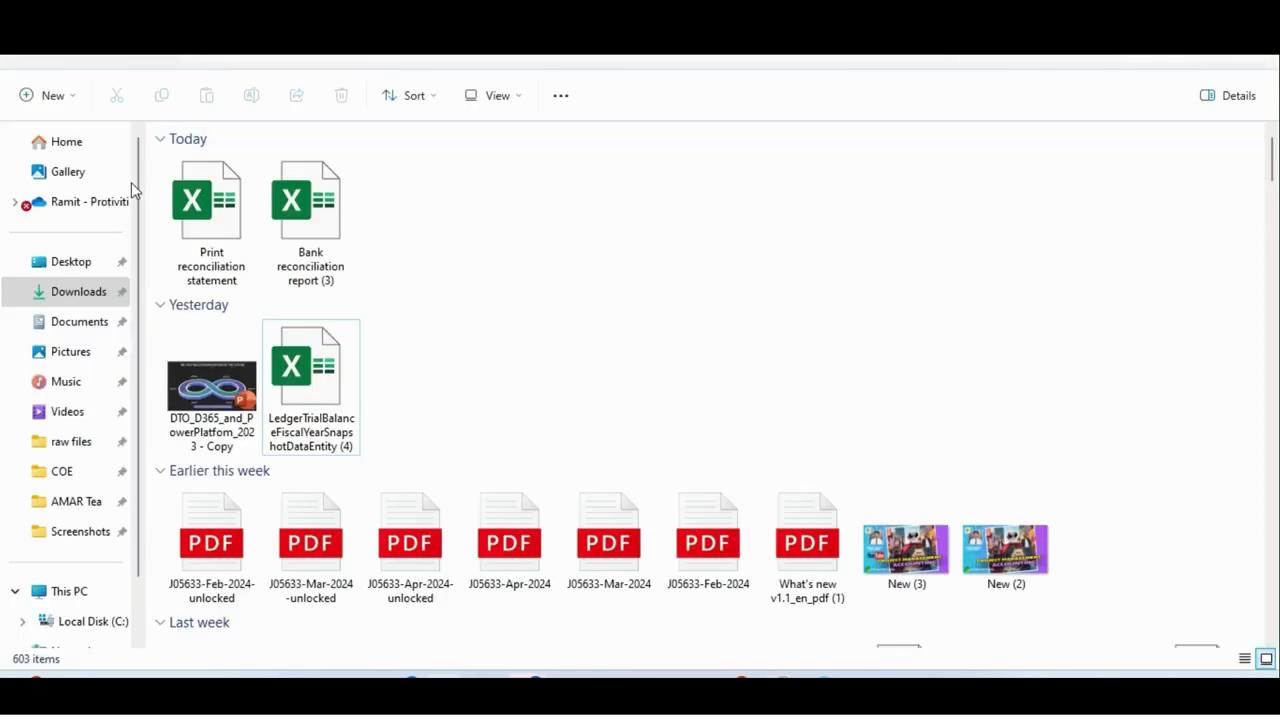
pyautogui.click(86, 291)
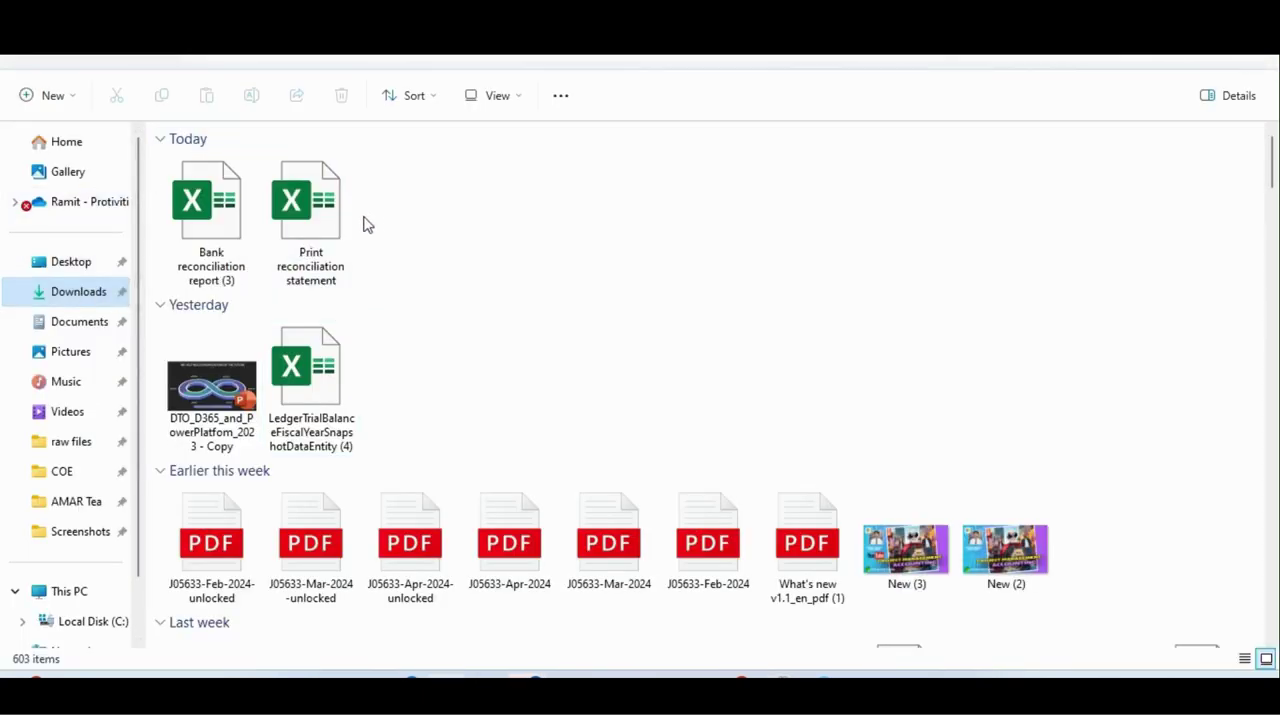
# Open the Print reconciliation statement workbook from Downloads in Excel and enable editing for it
pyautogui.click(333, 229)
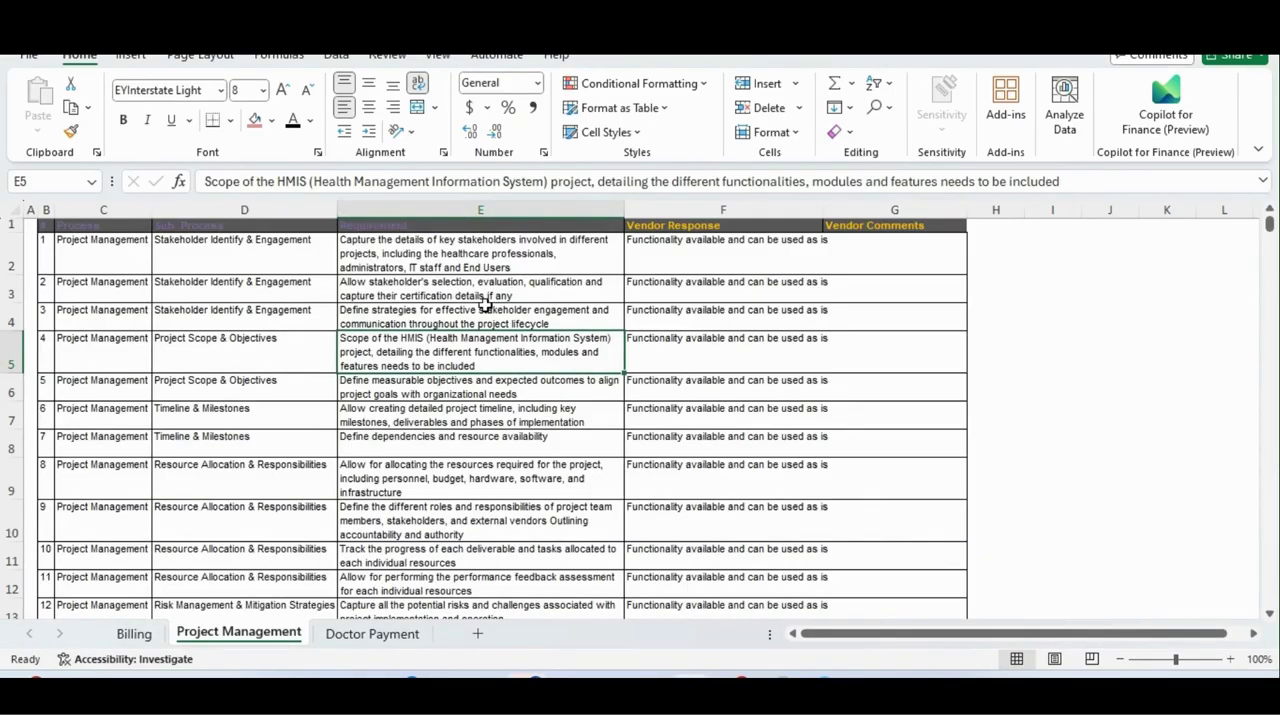
pyautogui.click(486, 310)
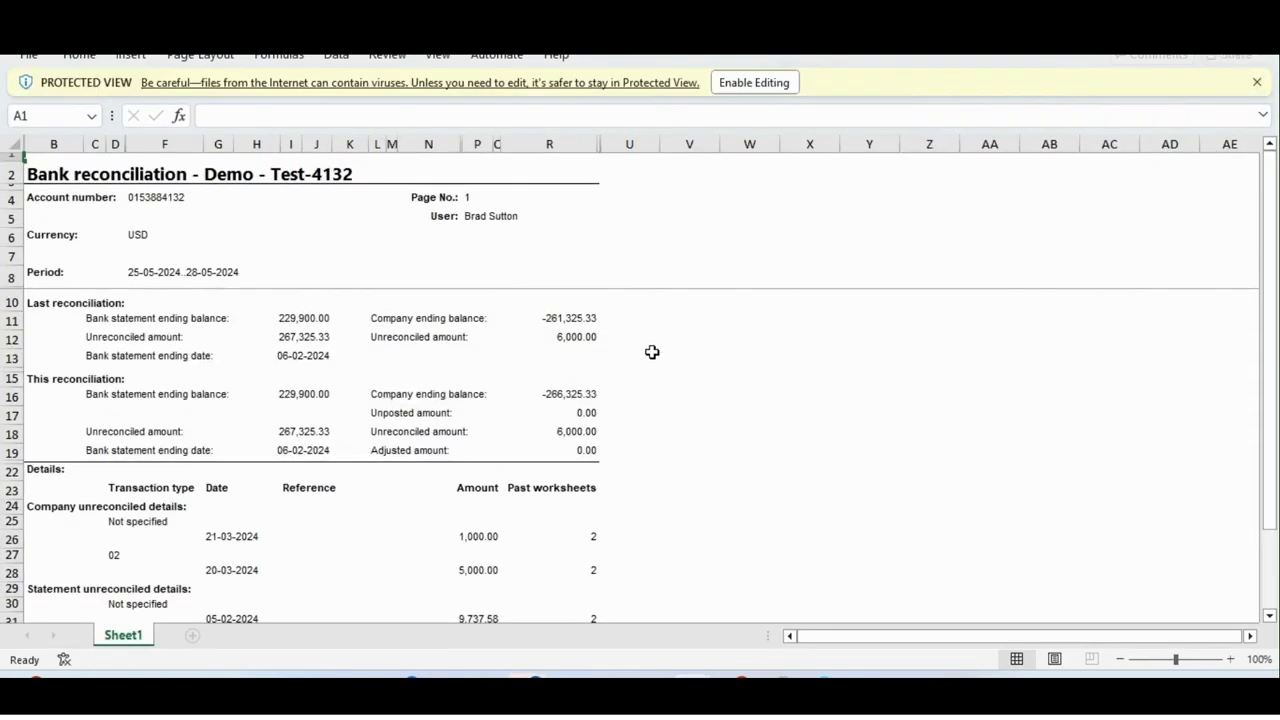
pyautogui.click(596, 280)
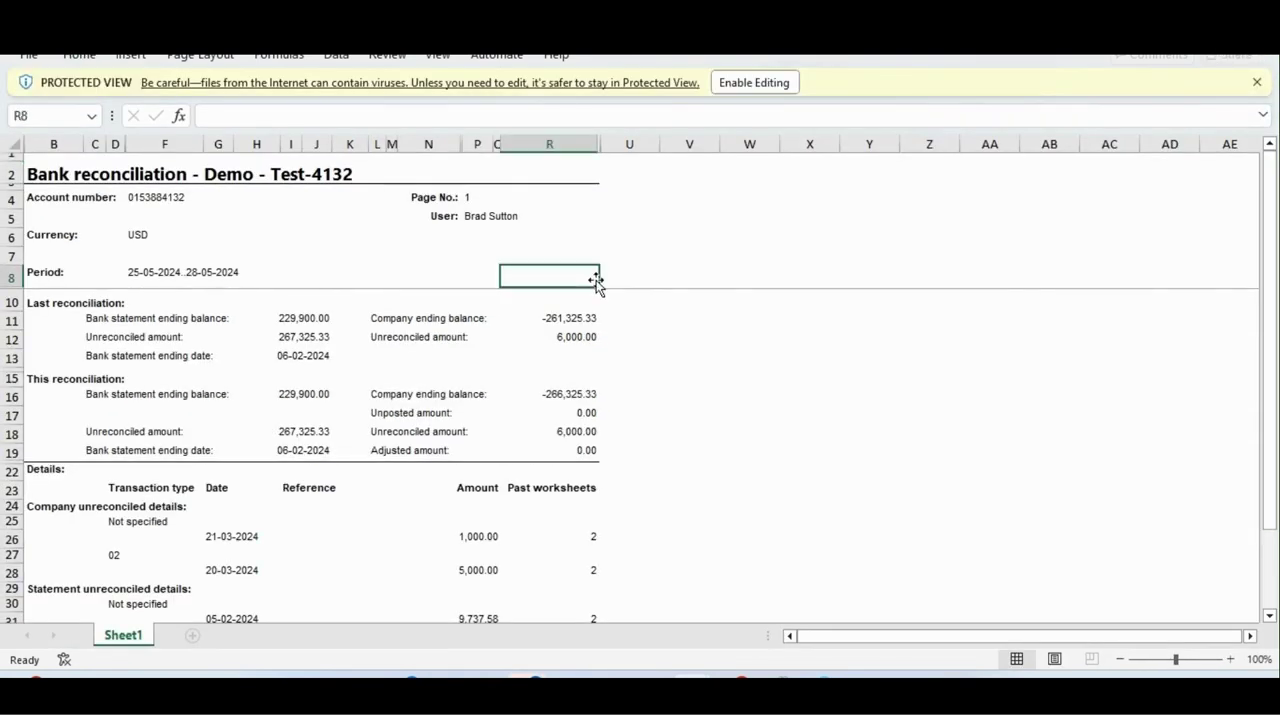
pyautogui.click(766, 87)
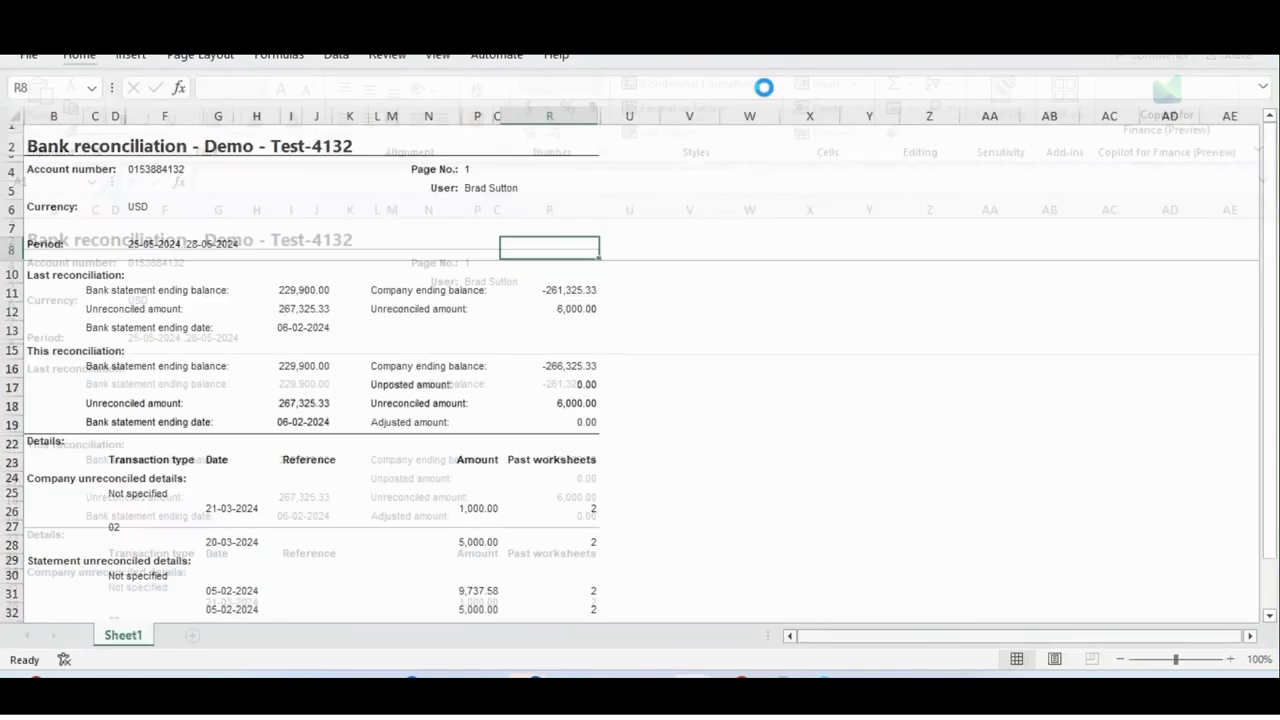
pyautogui.click(488, 326)
pyautogui.click(269, 317)
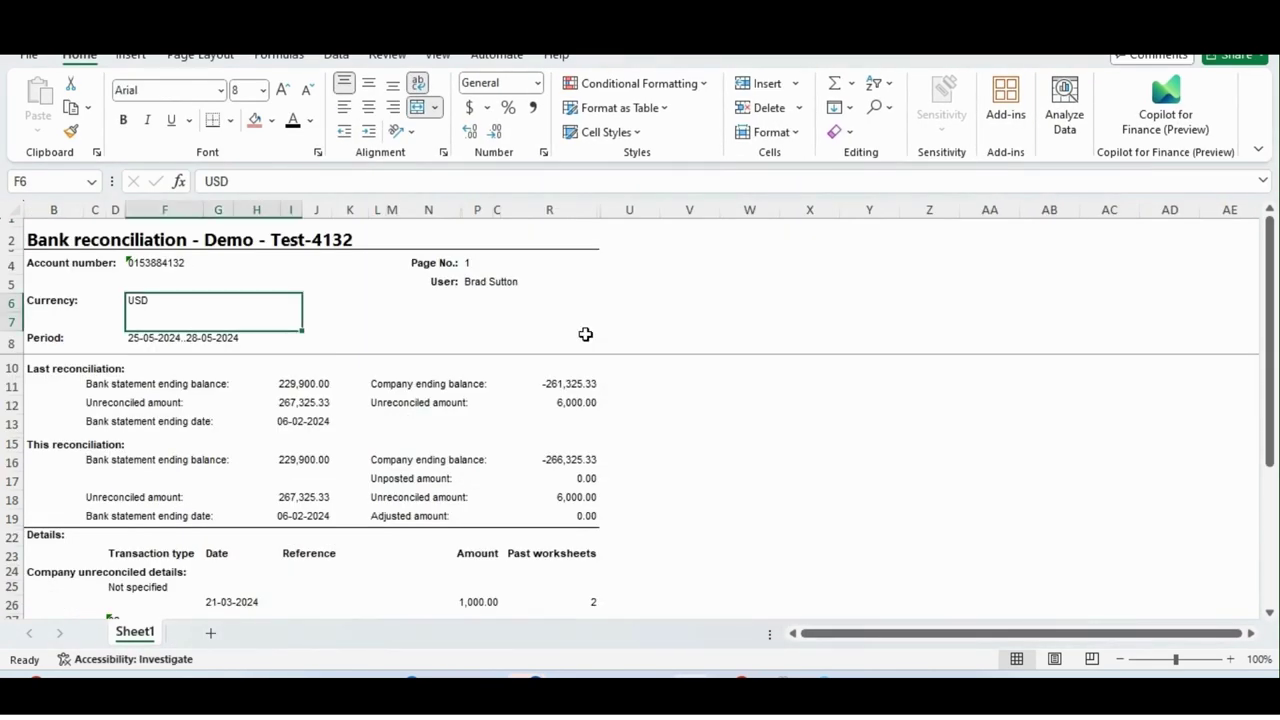
# Return to the Downloads folder and open the Bank reconciliation report (3) workbook to view its layout
pyautogui.hotkey('alt', 'Tab')
pyautogui.hotkey('alt', 'Tab')
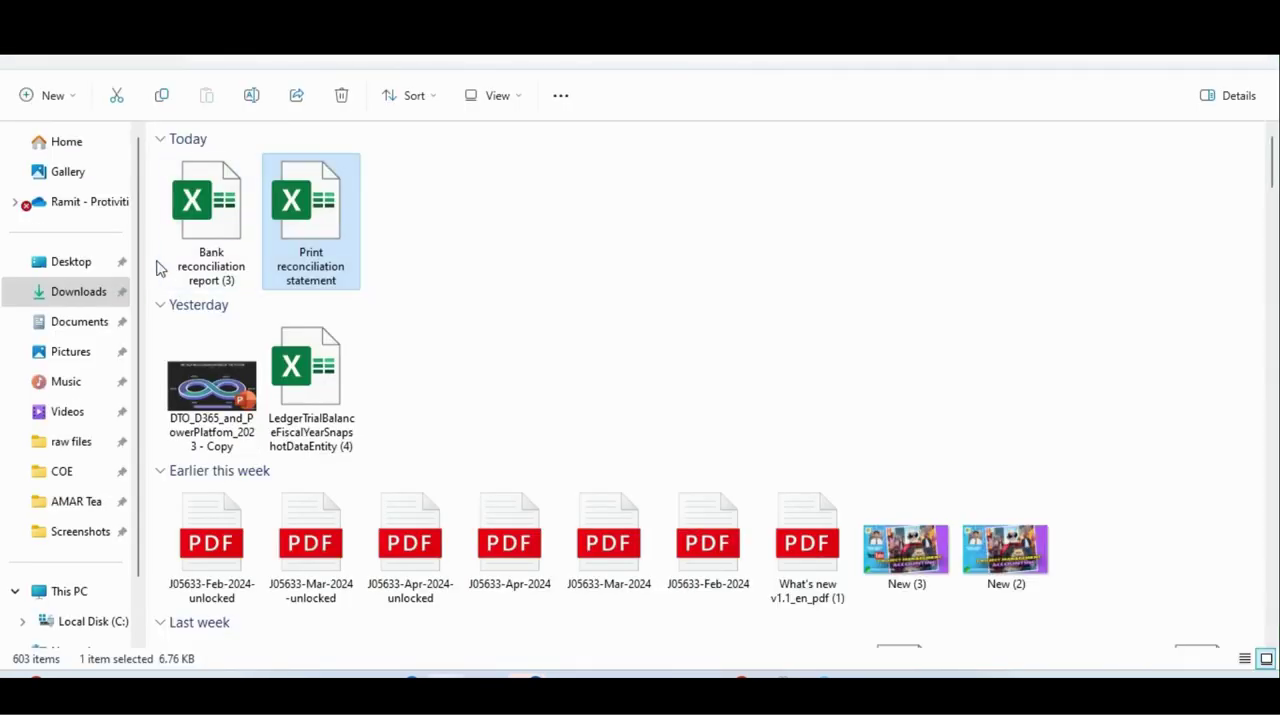
pyautogui.doubleClick(215, 215)
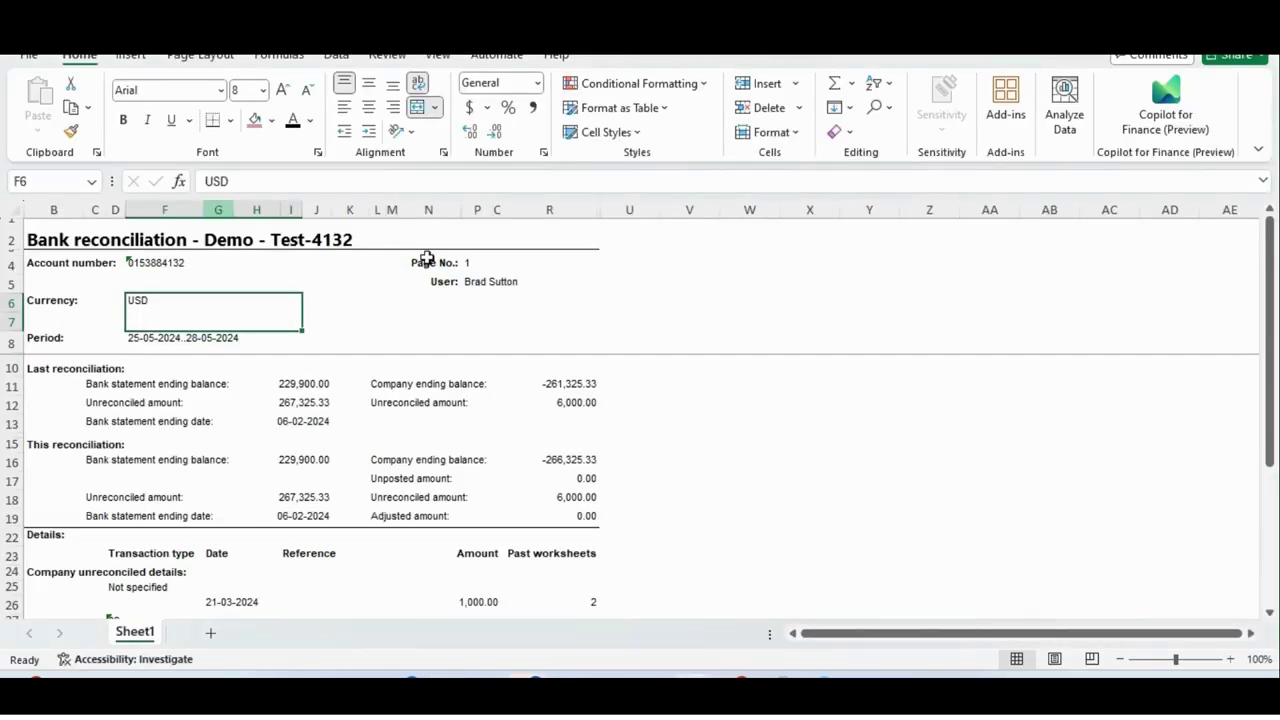
pyautogui.click(684, 336)
pyautogui.click(604, 301)
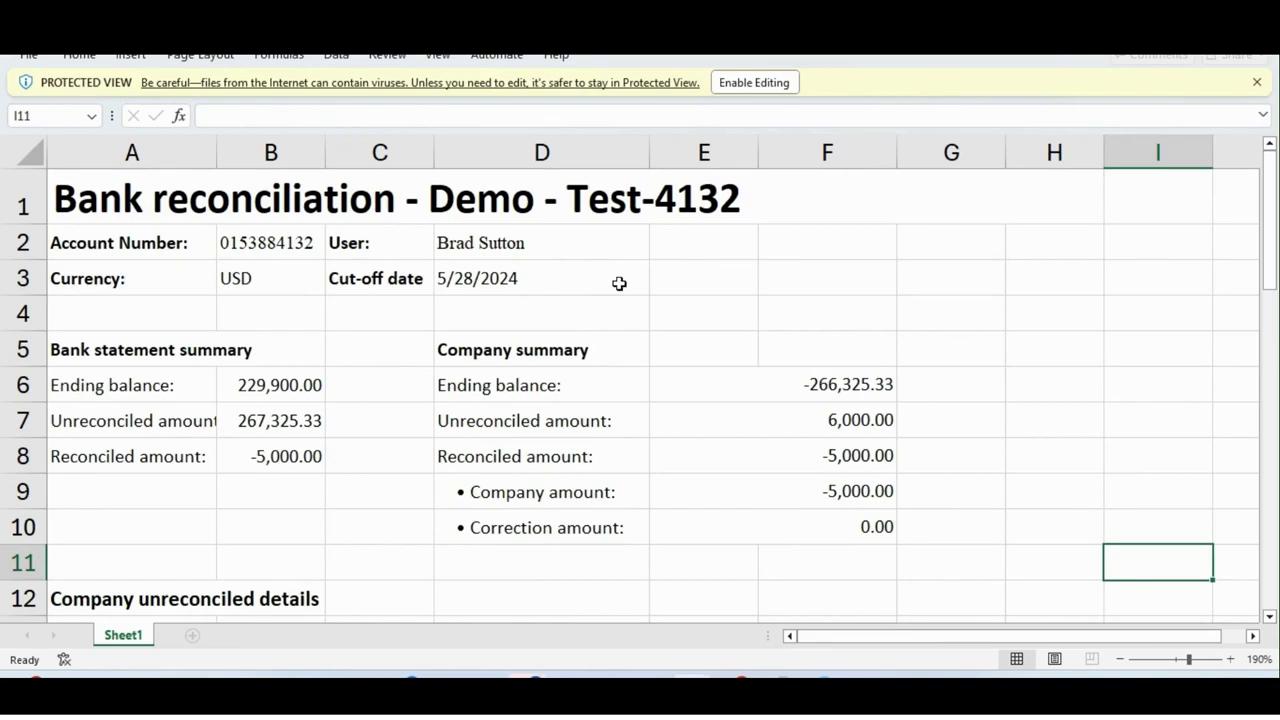
# Enable editing for the Bank reconciliation report workbook and select an empty cell above the summaries
pyautogui.click(617, 283)
pyautogui.click(757, 83)
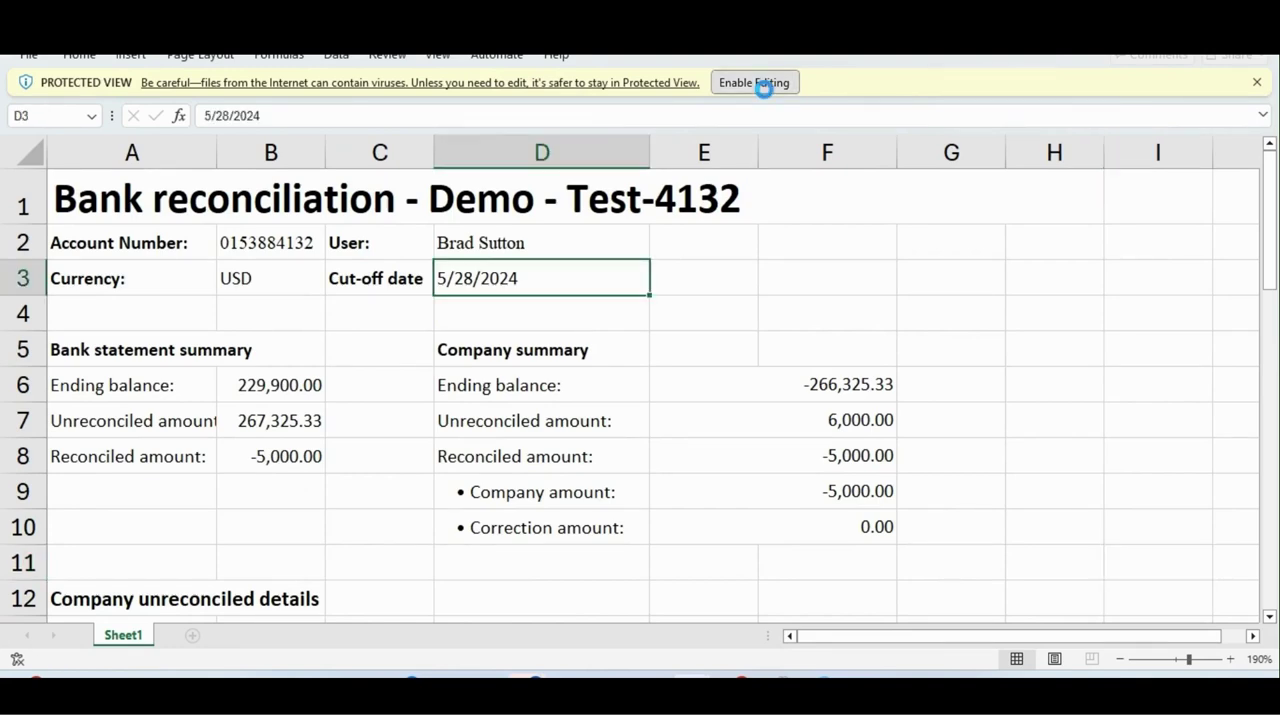
pyautogui.click(331, 370)
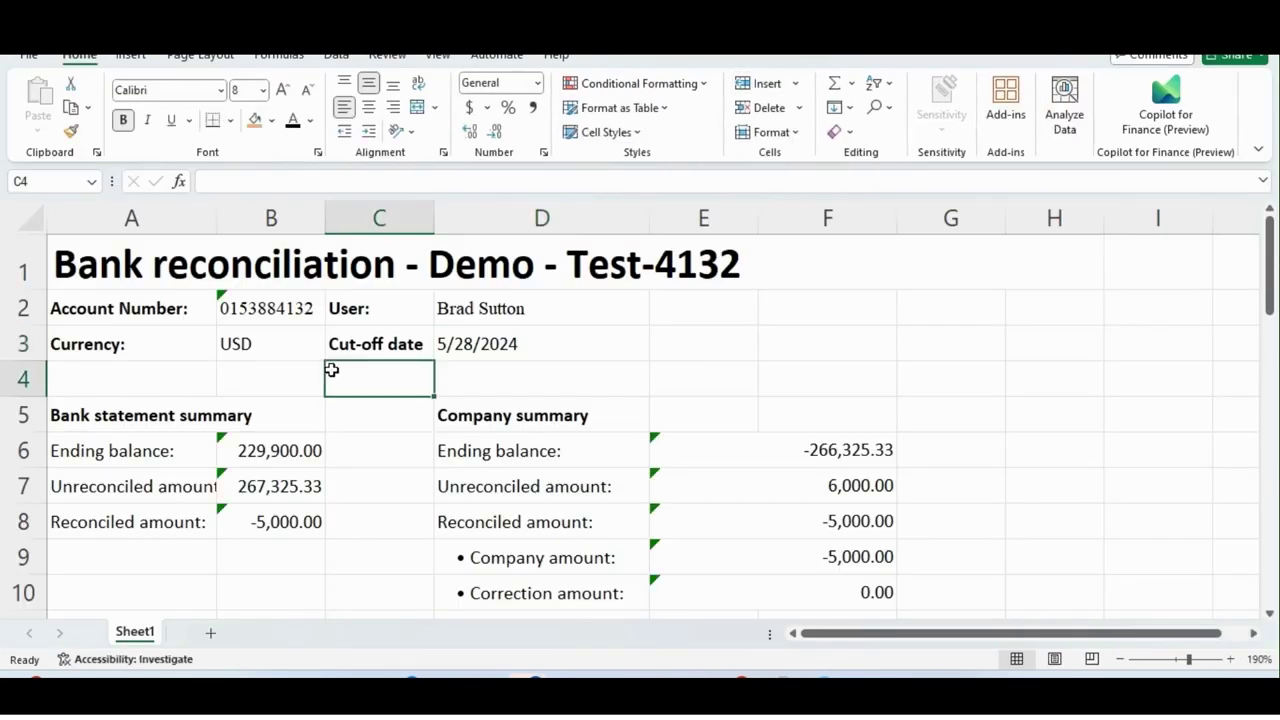
pyautogui.press('Left')
pyautogui.press('Left')
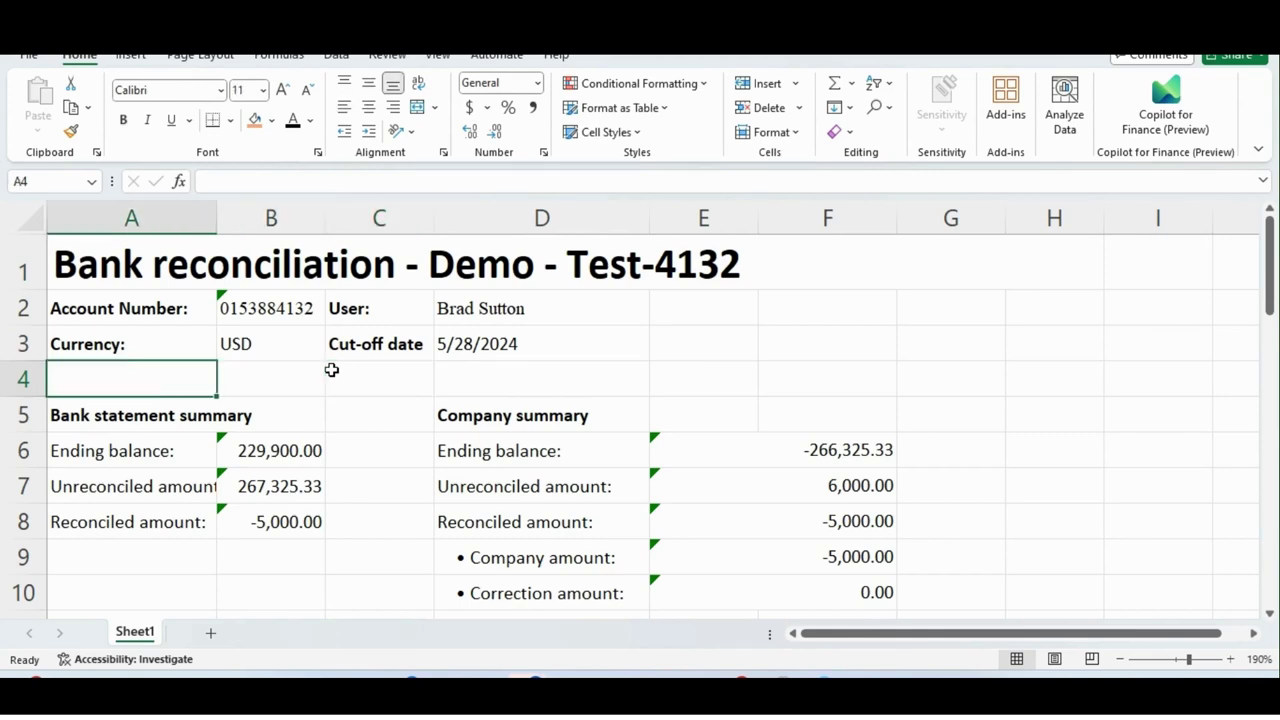
# Examine the bank statement summary and company summary layout in the Bank reconciliation report workbook
pyautogui.press('Down')
pyautogui.press('Down')
pyautogui.press('Down')
pyautogui.press('Down')
pyautogui.press('Down')
pyautogui.press('Down')
pyautogui.press('Down')
pyautogui.press('Down')
pyautogui.press('Up')
pyautogui.press('Up')
pyautogui.press('Up')
pyautogui.press('Up')
pyautogui.press('Up')
pyautogui.press('Up')
pyautogui.press('Up')
pyautogui.press('Up')
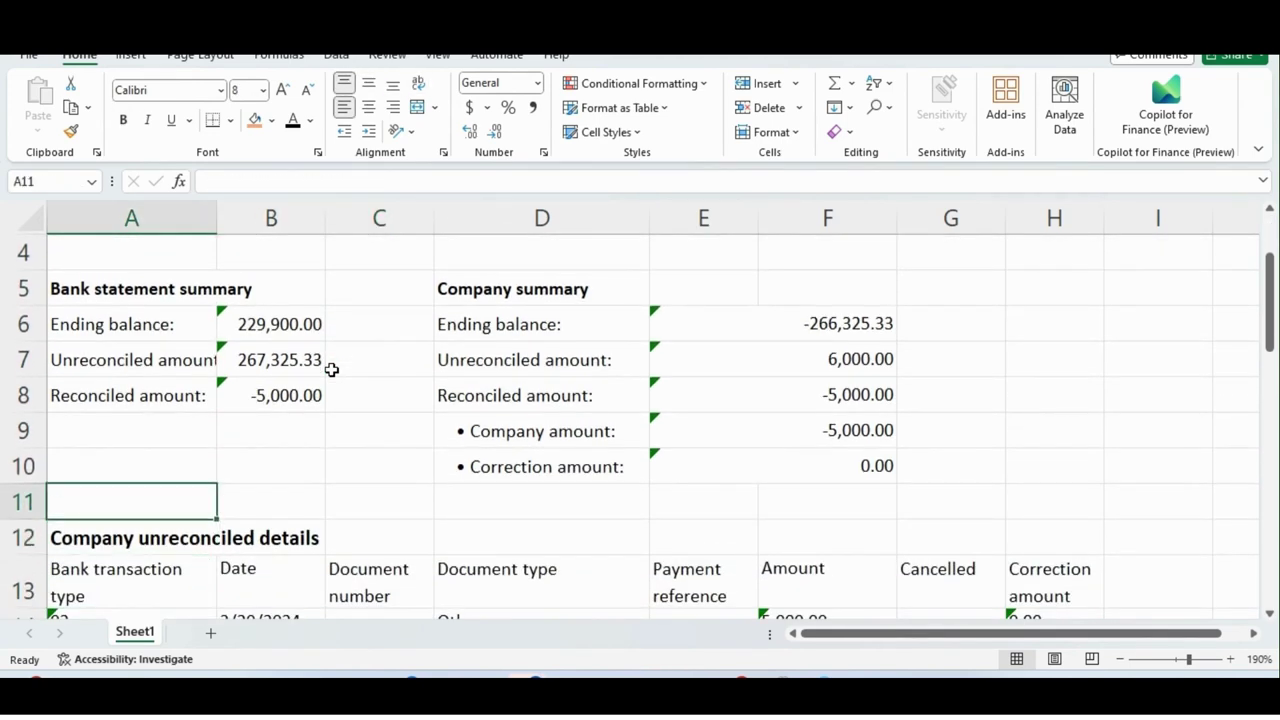
# Switch to the Print reconciliation statement workbook and examine its header and Last reconciliation balances
pyautogui.hotkey('alt', 'Tab')
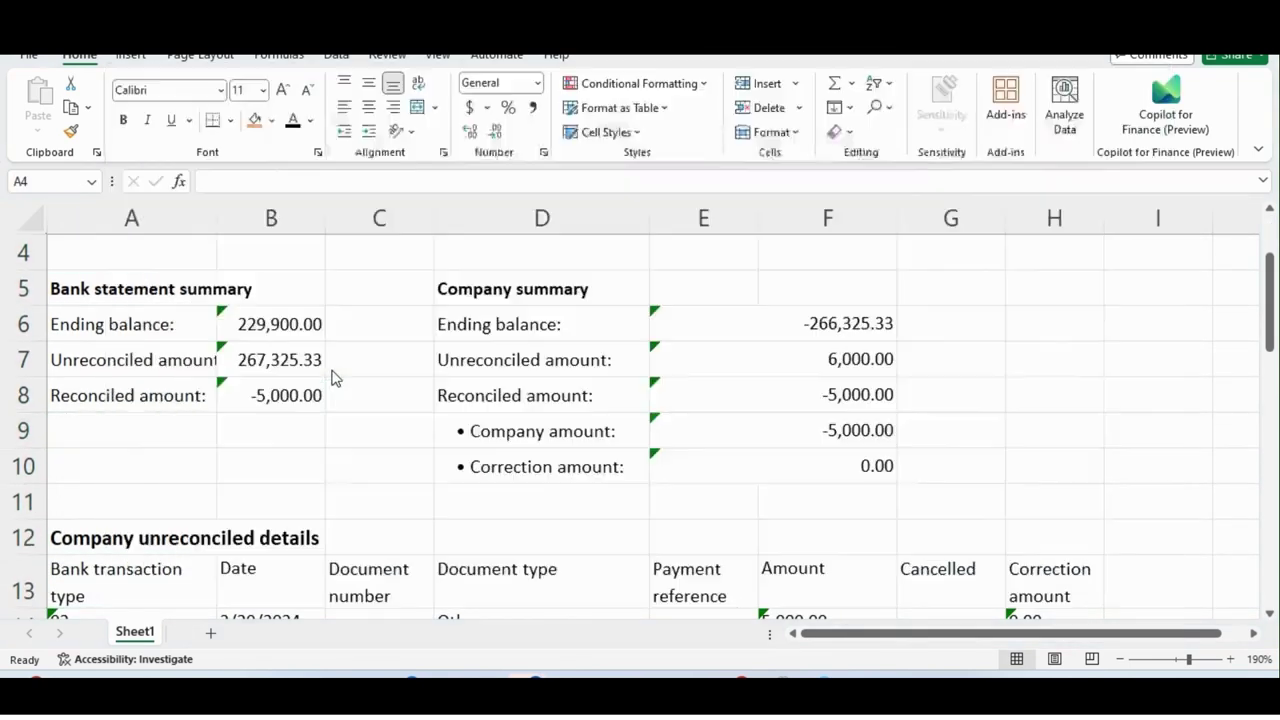
pyautogui.press('Home')
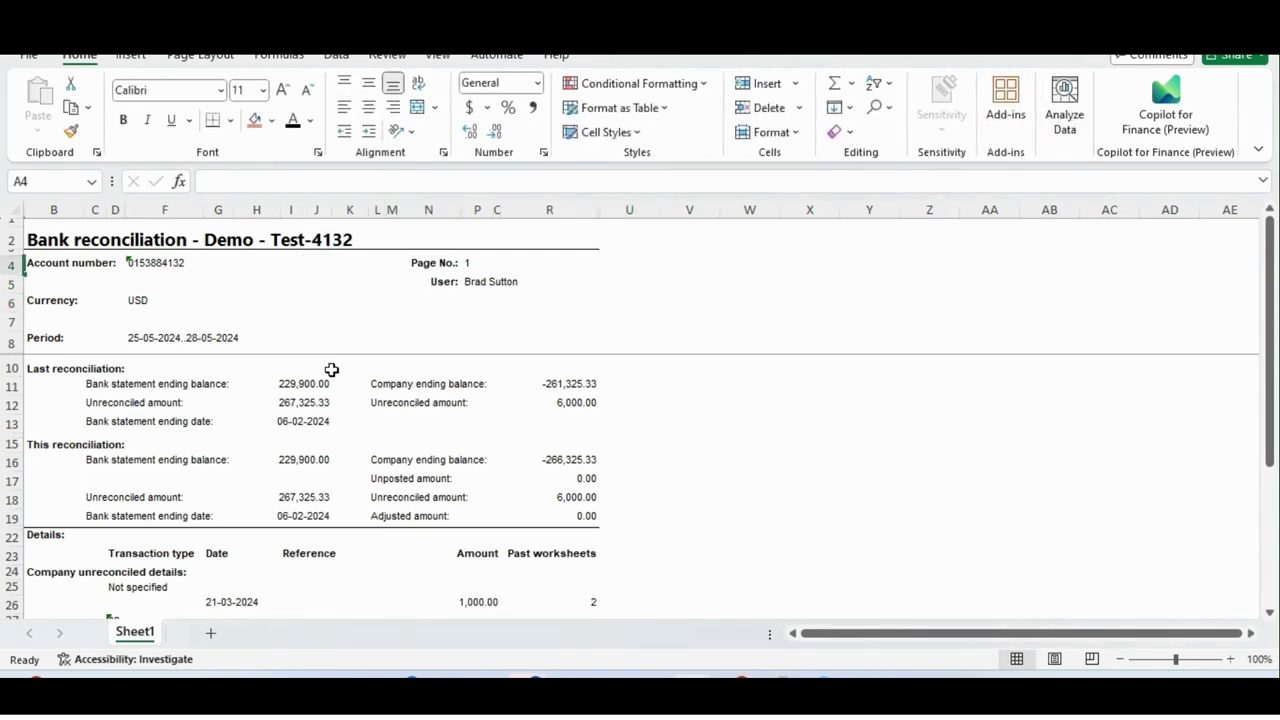
pyautogui.press('Down')
pyautogui.press('Down')
pyautogui.press('Down')
pyautogui.press('Down')
pyautogui.press('Down')
pyautogui.press('Down')
pyautogui.press('Down')
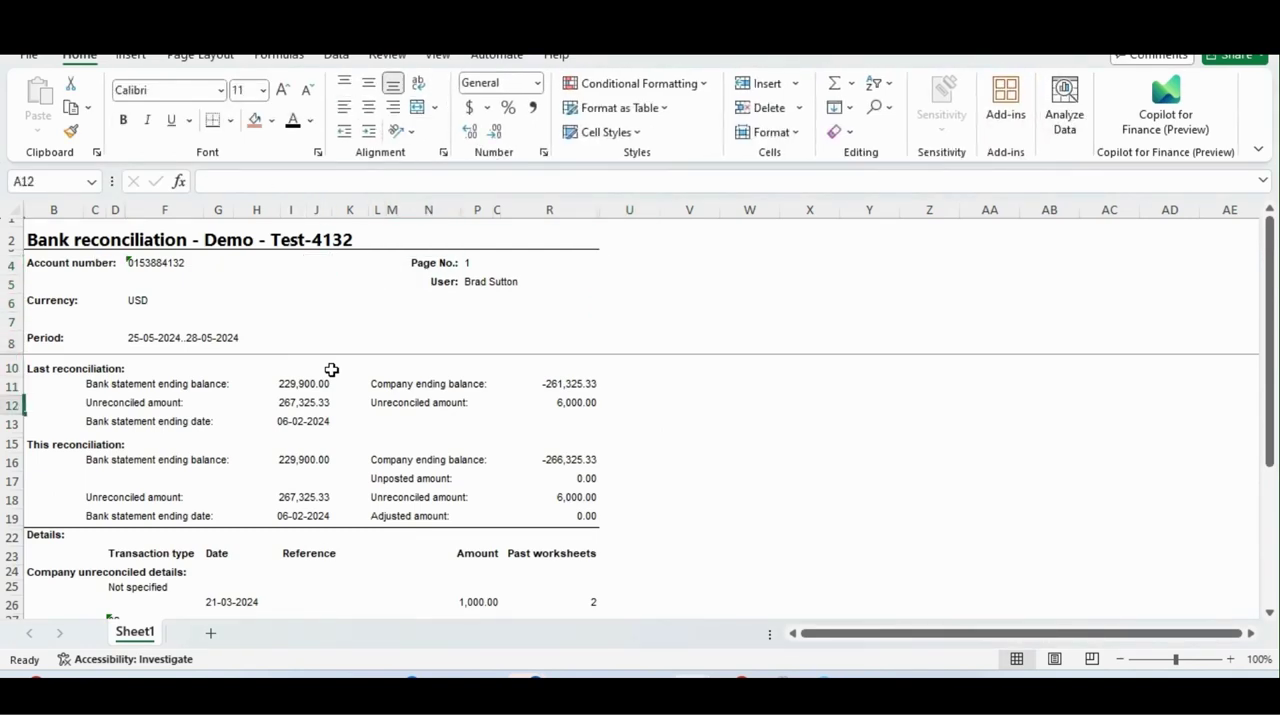
pyautogui.press('Up')
pyautogui.press('Right')
pyautogui.hotkey('shift', 'Right')
pyautogui.hotkey('shift', 'Right')
pyautogui.hotkey('shift', 'Right')
pyautogui.hotkey('shift', 'Right')
pyautogui.hotkey('shift', 'Right')
pyautogui.hotkey('shift', 'Right')
pyautogui.hotkey('shift', 'Right')
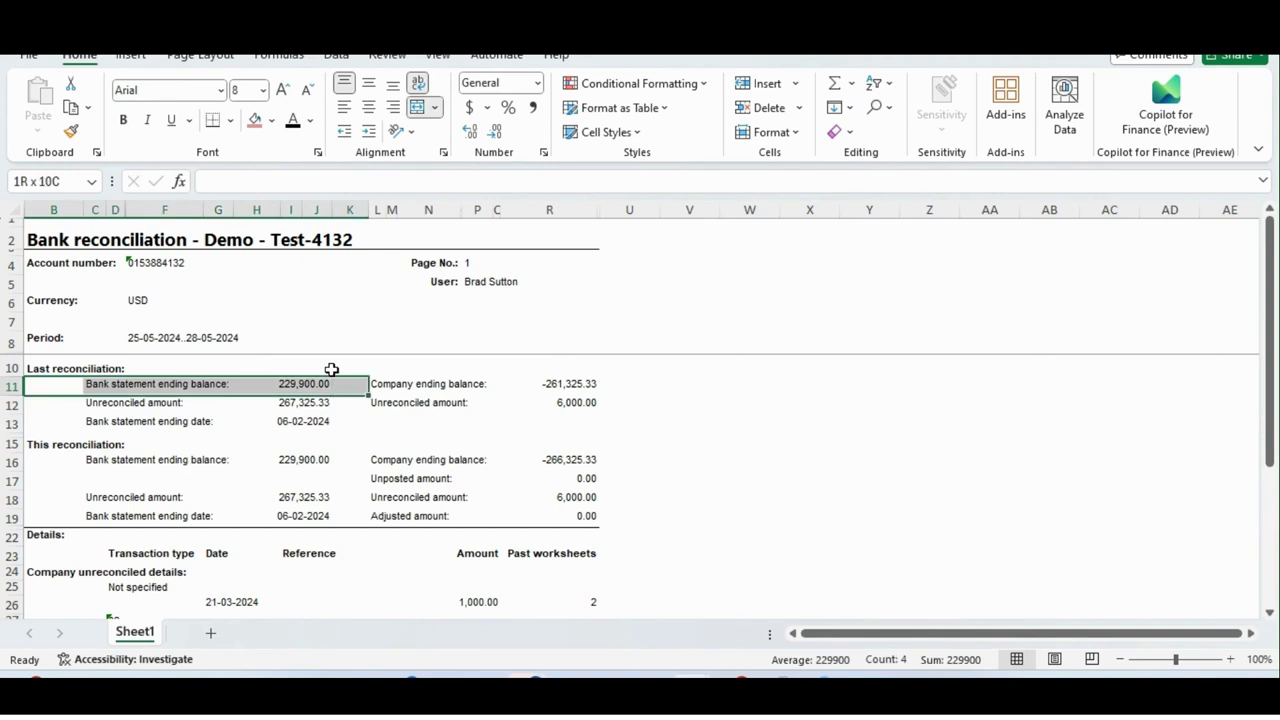
pyautogui.hotkey('shift', 'Down')
pyautogui.hotkey('shift', 'Right')
pyautogui.hotkey('shift', 'Right')
pyautogui.hotkey('shift', 'Right')
pyautogui.hotkey('shift', 'Right')
pyautogui.hotkey('shift', 'Down')
pyautogui.hotkey('shift', 'Down')
pyautogui.hotkey('shift', 'Down')
# Examine the This reconciliation section and continue down through the Details section of the old report layout
pyautogui.press('Down')
pyautogui.press('Down')
pyautogui.press('Down')
pyautogui.hotkey('shift', 'End')
pyautogui.press('Down')
pyautogui.press('Down')
pyautogui.press('Down')
pyautogui.press('Down')
pyautogui.press('Down')
pyautogui.press('Down')
pyautogui.press('Down')
pyautogui.press('Down')
pyautogui.press('Down')
pyautogui.press('Down')
pyautogui.press('Down')
pyautogui.press('Down')
pyautogui.press('Down')
pyautogui.press('Down')
pyautogui.press('Down')
pyautogui.press('Down')
pyautogui.press('Down')
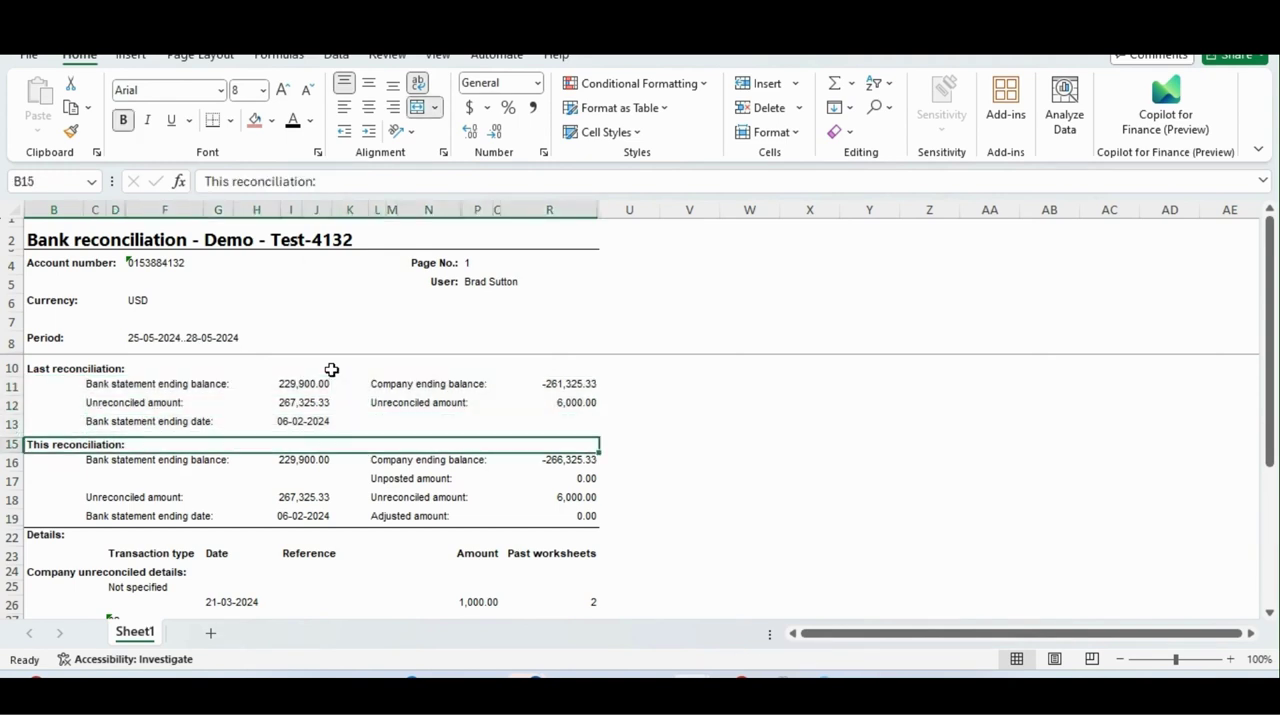
# Examine the company and statement unreconciled details in the old report layout
pyautogui.press('Up')
pyautogui.press('Up')
pyautogui.press('Up')
pyautogui.press('Up')
pyautogui.press('Up')
pyautogui.press('Up')
pyautogui.press('Up')
pyautogui.press('Up')
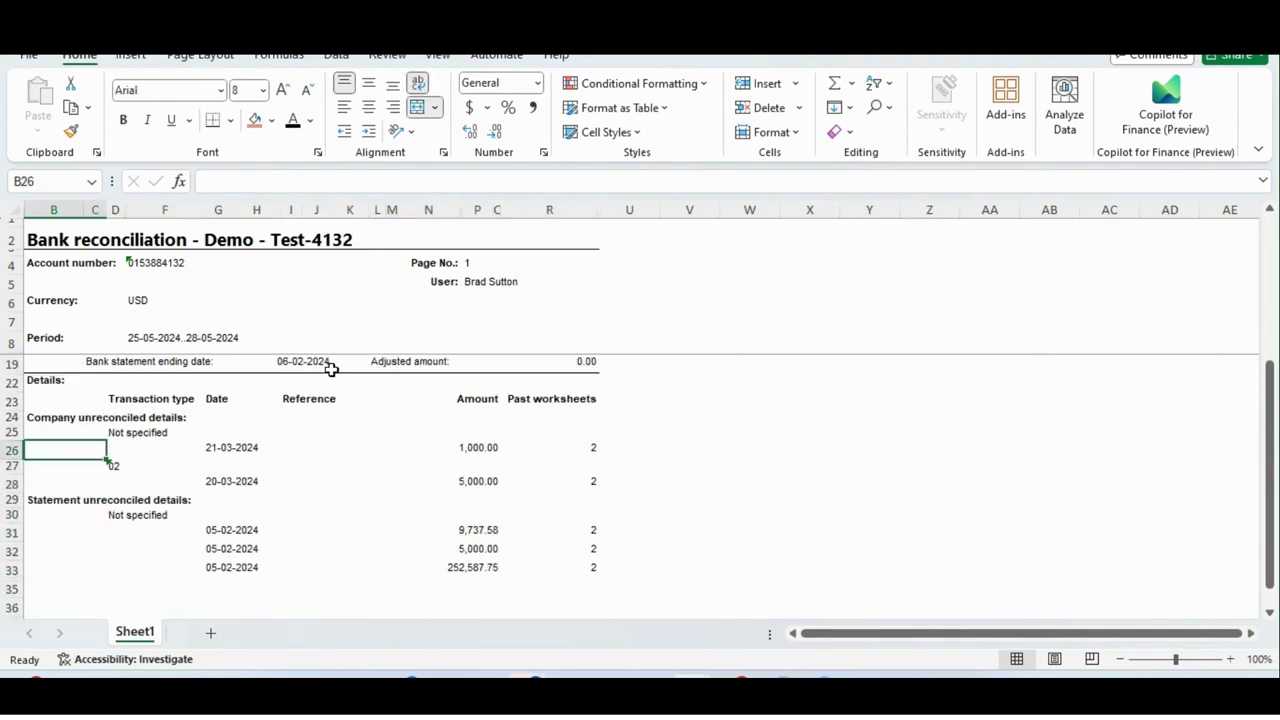
pyautogui.hotkey('shift', 'End')
pyautogui.press('Down')
pyautogui.press('Down')
pyautogui.press('Down')
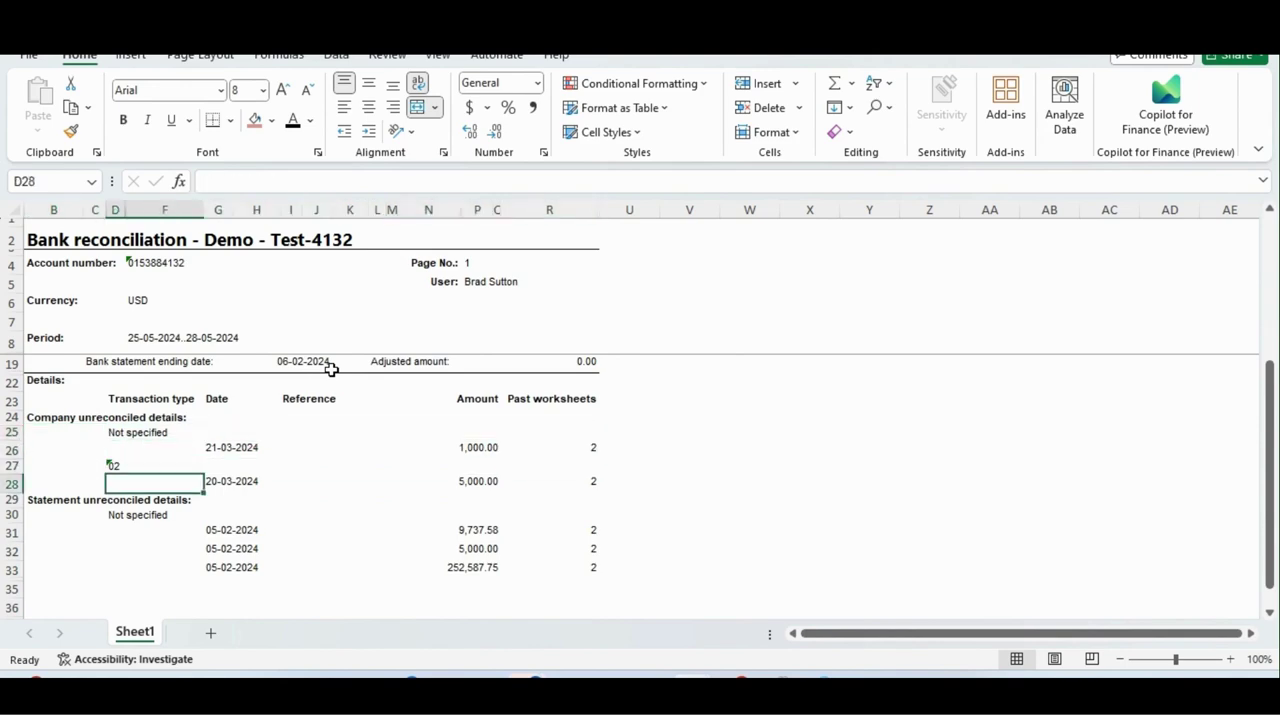
pyautogui.press('Down')
pyautogui.press('Home')
pyautogui.press('Right')
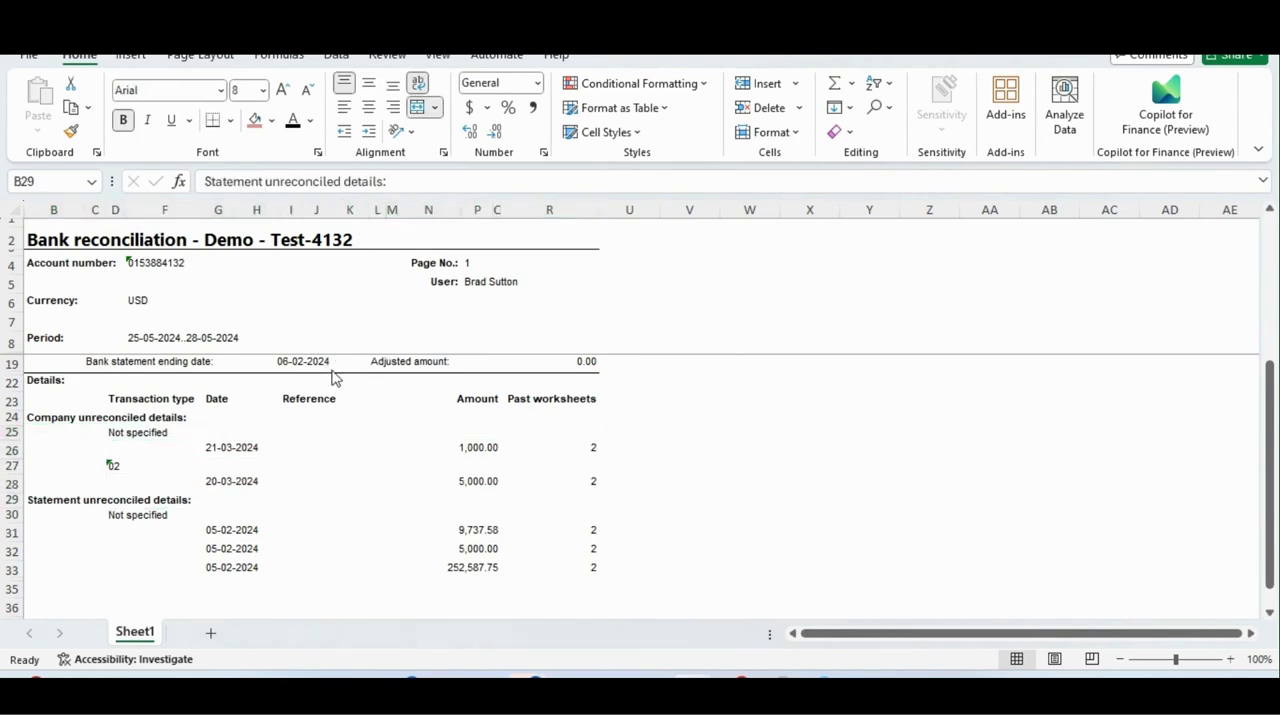
# Return to the Bank reconciliation report workbook and compare its title, header and both summary blocks with the old layout
pyautogui.hotkey('ctrl', 'Tab')
pyautogui.press('Down')
pyautogui.press('Up')
pyautogui.press('Up')
pyautogui.press('Up')
pyautogui.press('Up')
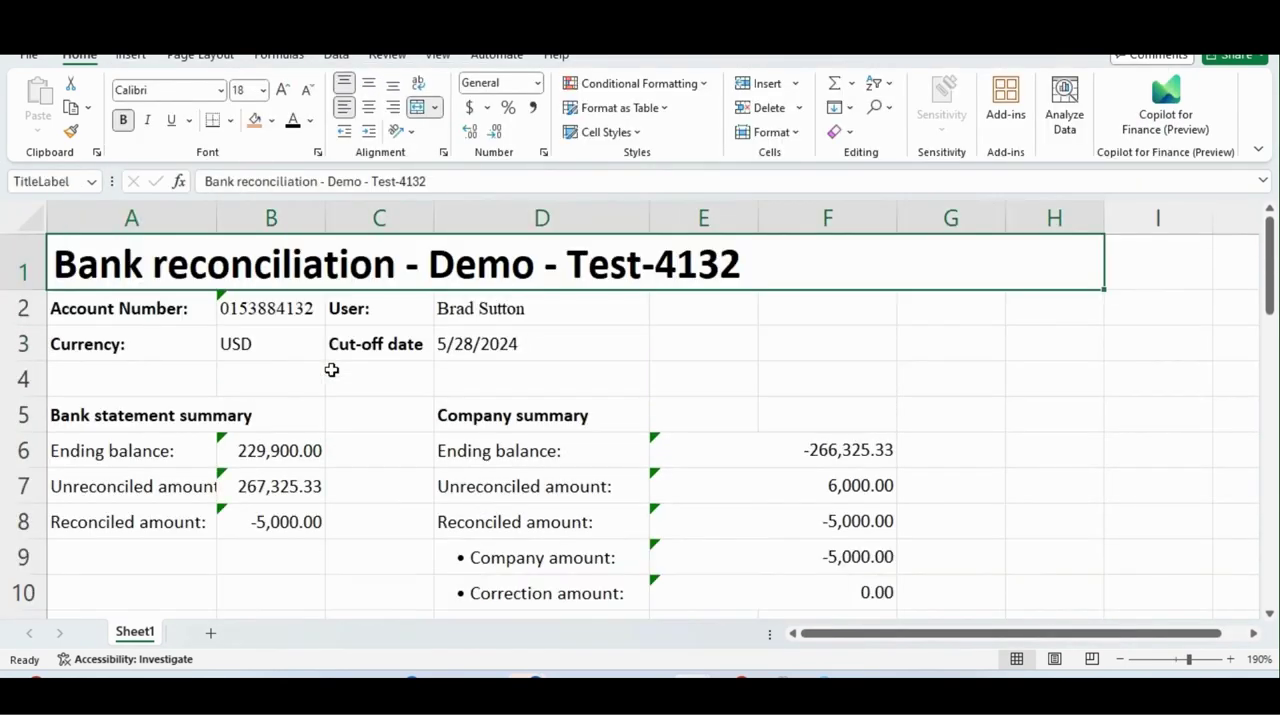
pyautogui.press('Down')
pyautogui.press('Down')
pyautogui.press('Down')
pyautogui.press('Down')
pyautogui.press('Down')
pyautogui.press('Down')
pyautogui.press('Down')
pyautogui.press('Right')
pyautogui.press('Right')
pyautogui.press('Right')
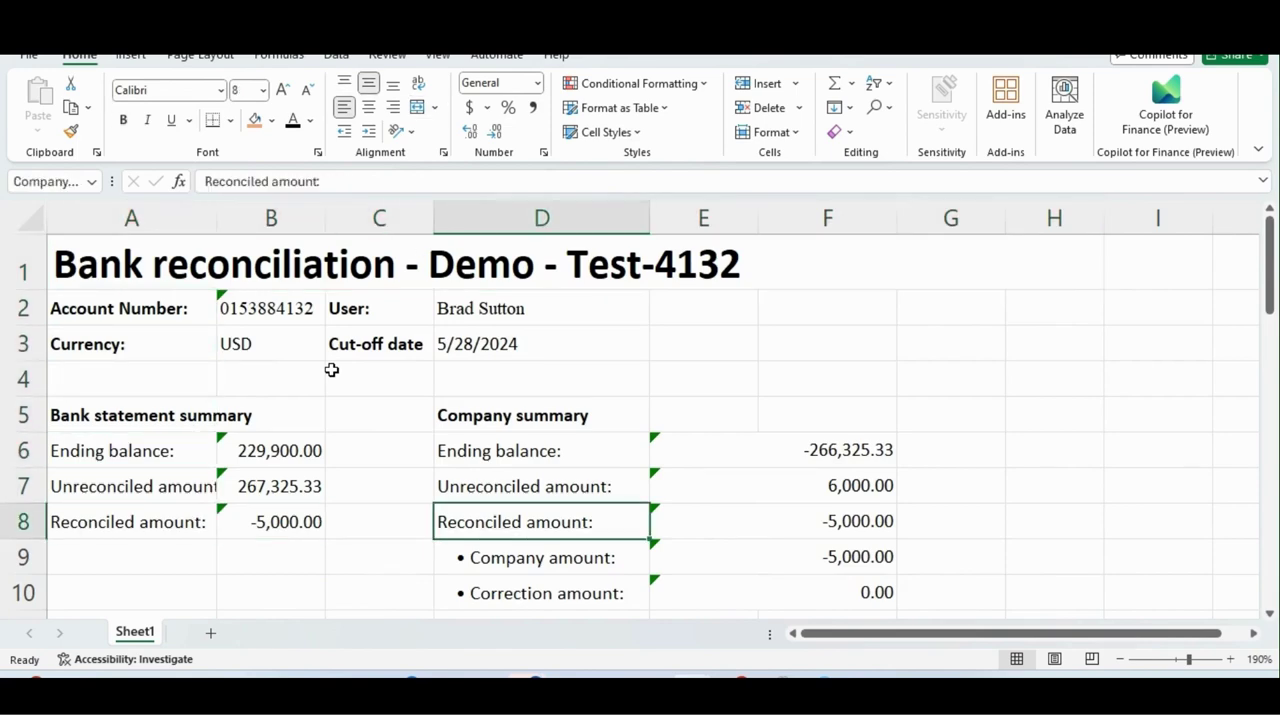
# Examine the columns and transaction rows of the Company unreconciled details section, from Bank transaction type to Correction amount
pyautogui.press('Down')
pyautogui.press('Down')
pyautogui.press('Down')
pyautogui.press('Down')
pyautogui.press('Down')
pyautogui.press('Down')
pyautogui.press('Down')
pyautogui.press('Down')
pyautogui.press('Down')
pyautogui.press('Down')
pyautogui.press('Up')
pyautogui.press('Up')
pyautogui.press('Up')
pyautogui.press('Up')
pyautogui.press('Up')
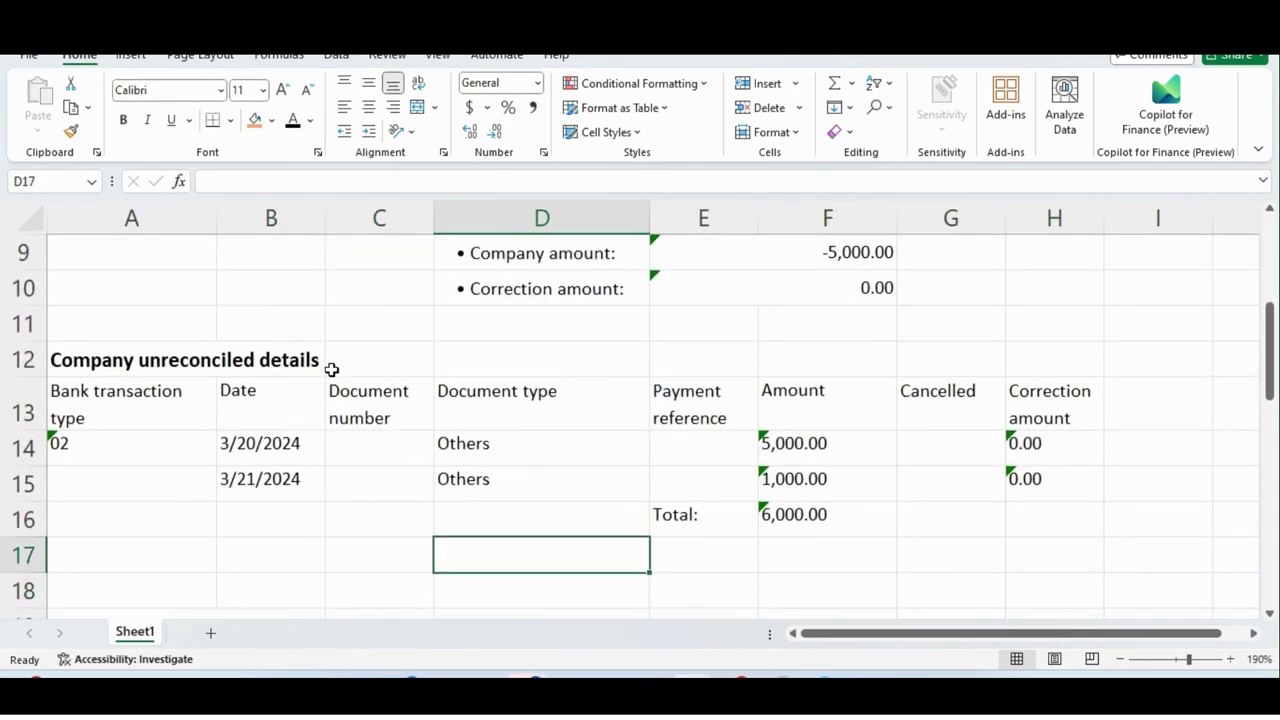
pyautogui.press('Left')
pyautogui.press('Left')
pyautogui.press('Left')
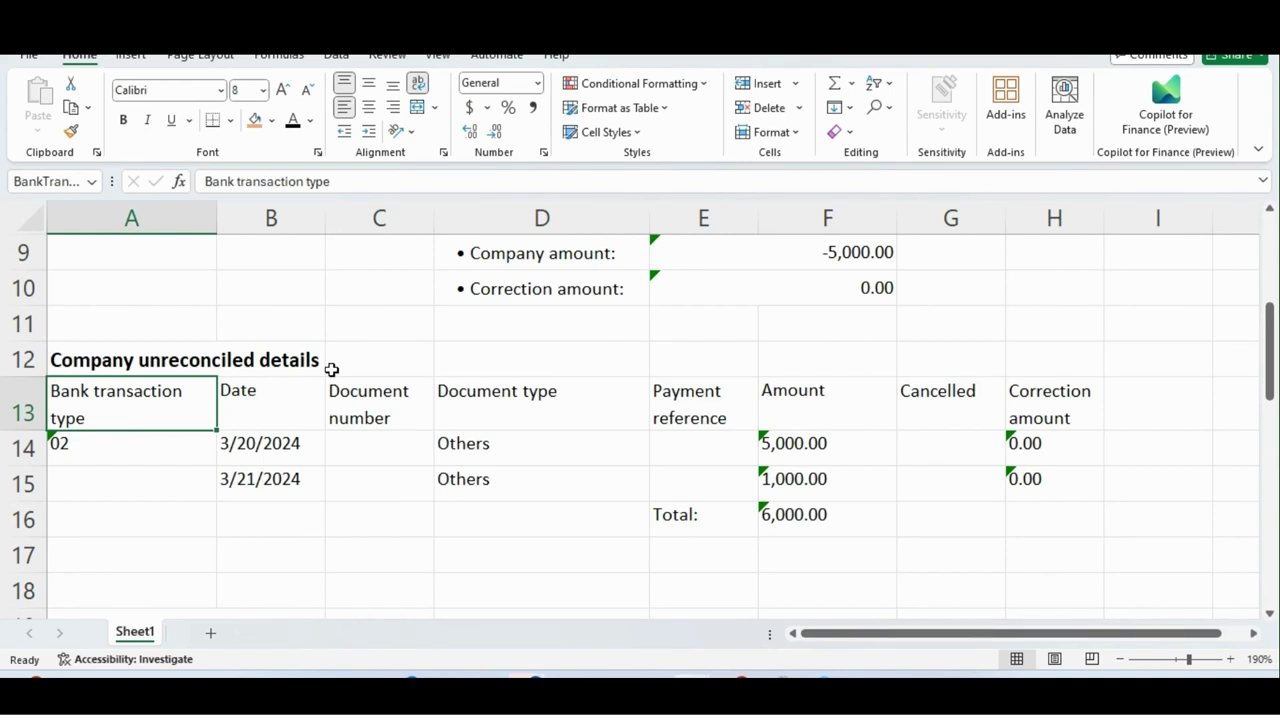
pyautogui.press('Right')
pyautogui.press('Right')
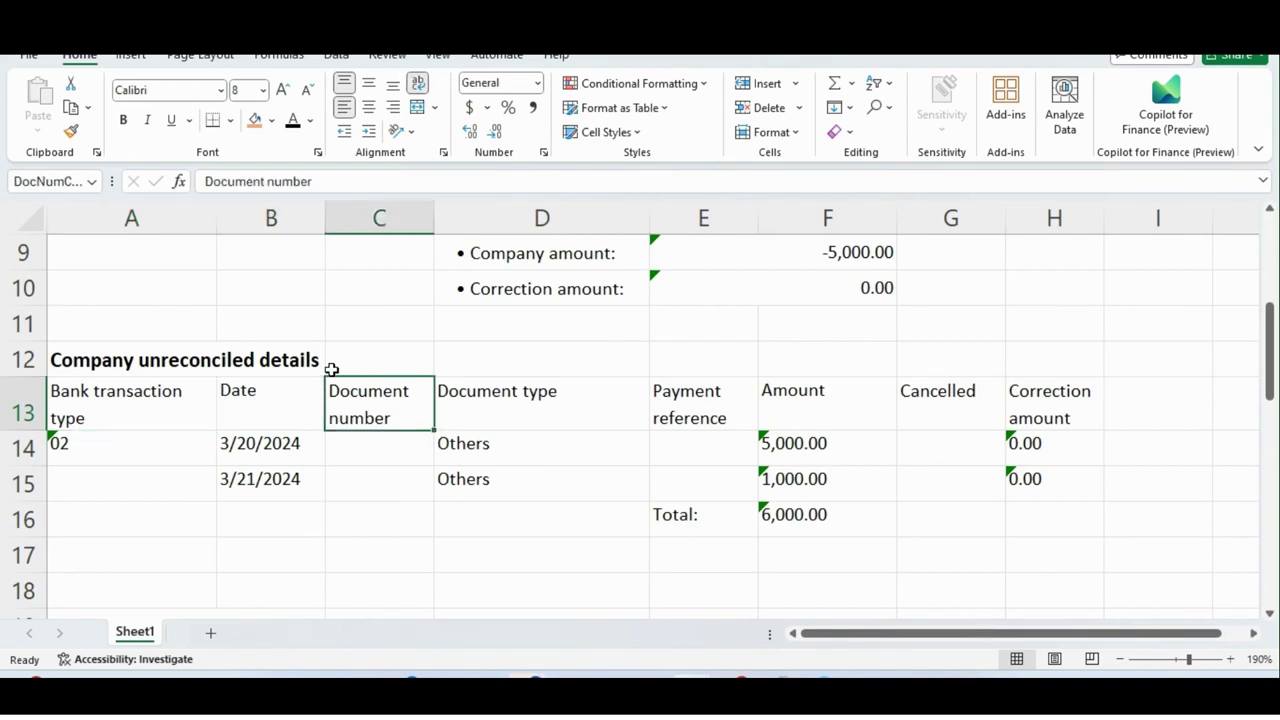
pyautogui.press('Right')
pyautogui.press('Right')
pyautogui.press('Right')
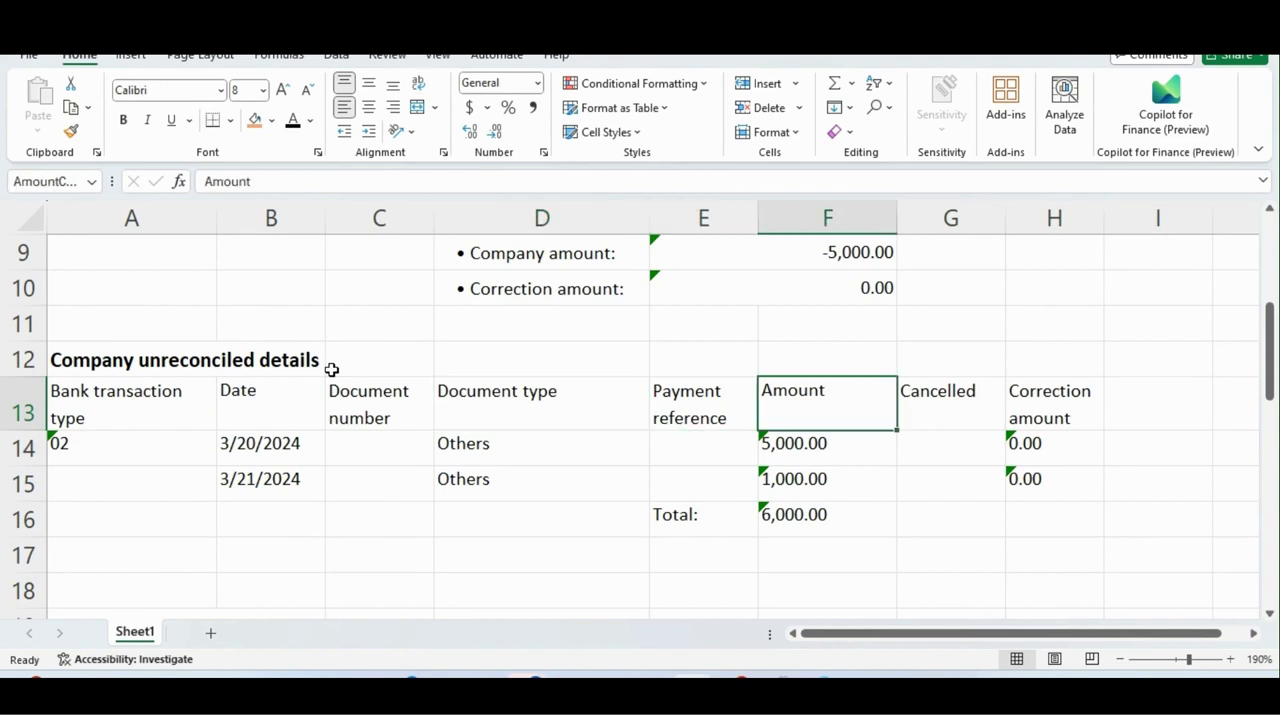
pyautogui.press('Right')
pyautogui.press('Right')
pyautogui.press('Left')
pyautogui.press('Left')
pyautogui.press('Left')
pyautogui.press('Left')
pyautogui.press('Left')
pyautogui.press('Left')
pyautogui.press('Left')
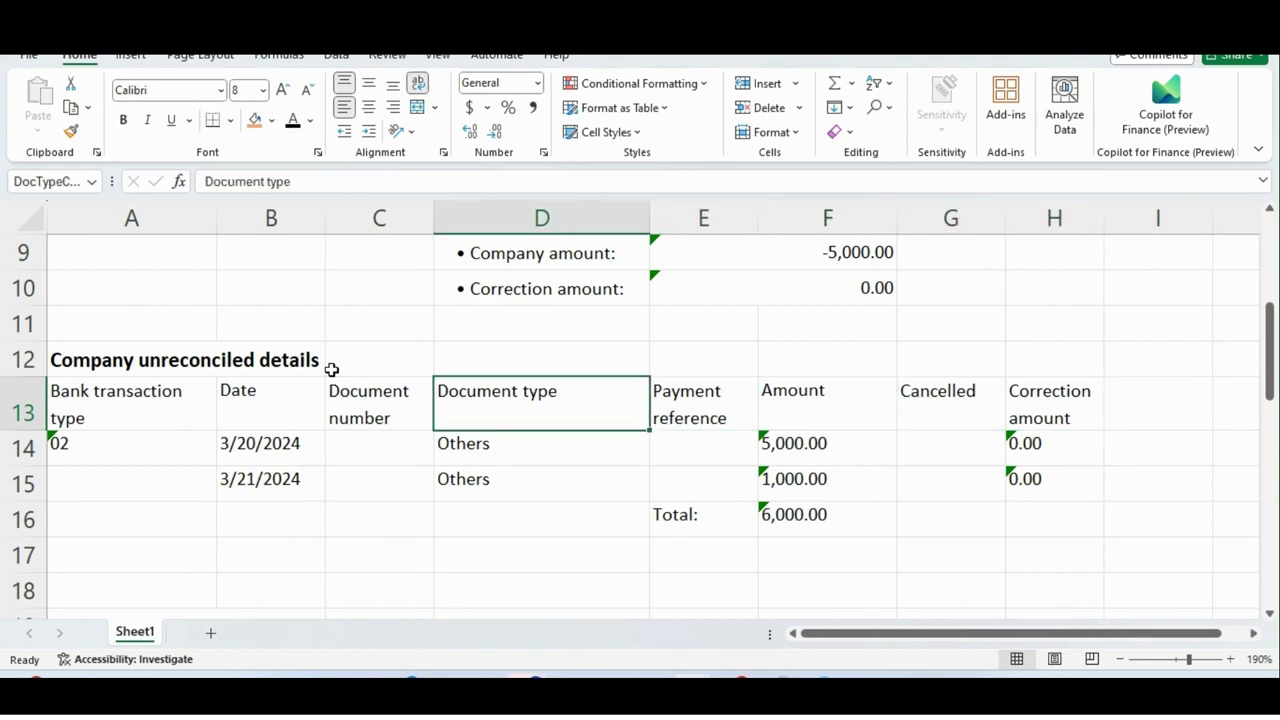
pyautogui.press('Down')
pyautogui.press('Down')
pyautogui.press('Up')
pyautogui.press('Up')
pyautogui.press('Down')
pyautogui.press('Down')
pyautogui.press('Down')
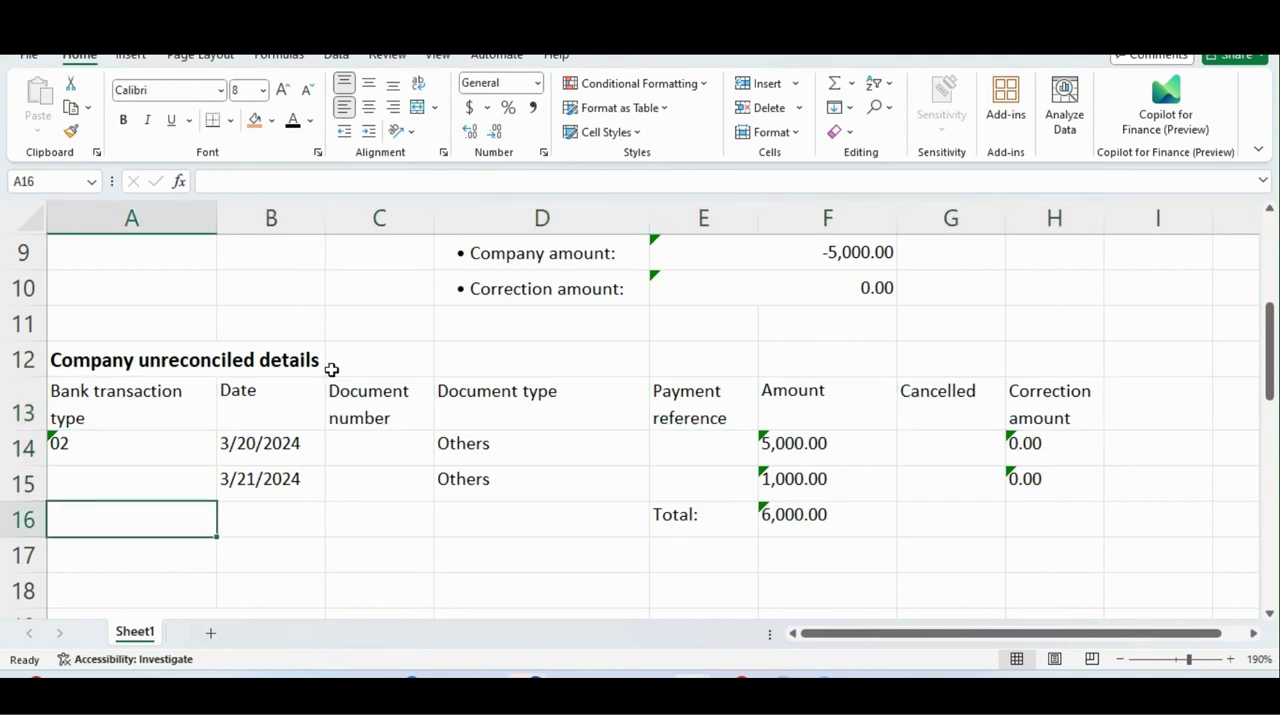
# Examine the Bank unreconciled details section with its transaction codes, booking dates, references and amounts
pyautogui.press('Down')
pyautogui.press('Down')
pyautogui.press('Down')
pyautogui.press('Down')
pyautogui.press('Down')
pyautogui.press('Down')
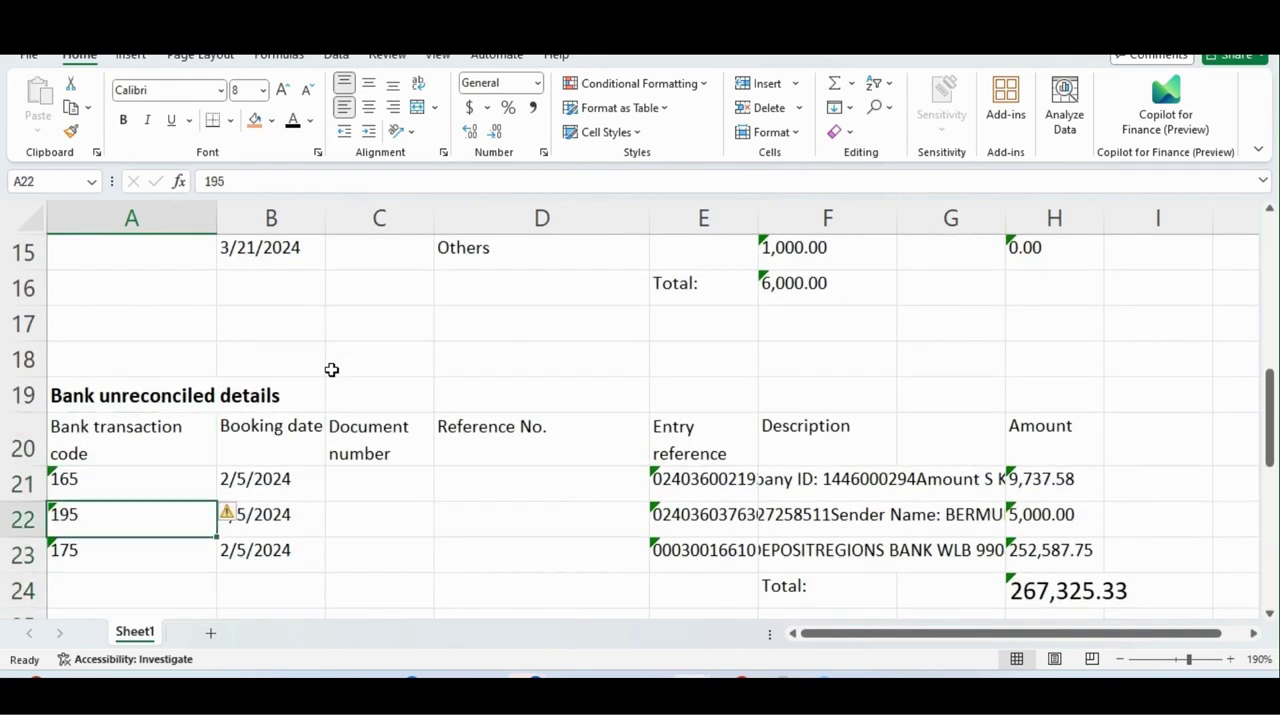
# Examine the Company reconciled details section further down the report
pyautogui.press('Down')
pyautogui.press('Down')
pyautogui.press('Down')
pyautogui.press('Down')
pyautogui.press('Down')
pyautogui.press('Down')
pyautogui.press('Down')
pyautogui.press('Down')
pyautogui.press('Up')
pyautogui.press('Up')
pyautogui.press('Up')
pyautogui.press('Up')
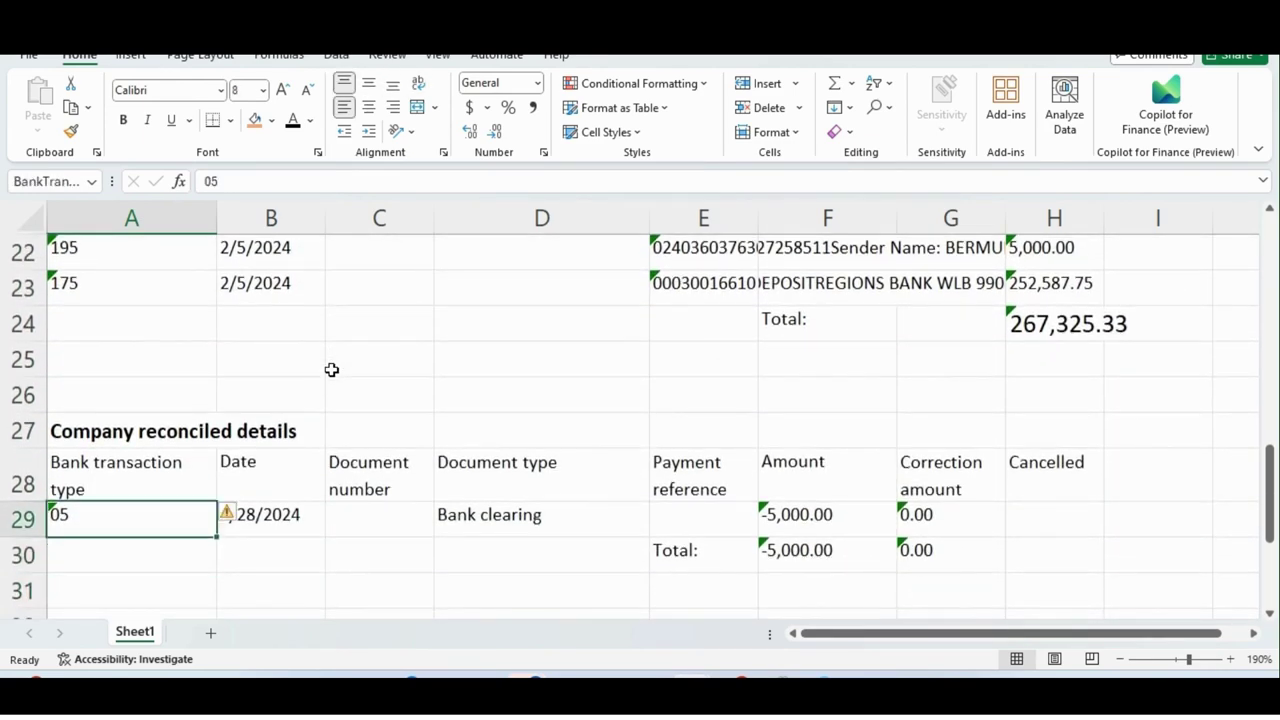
# Examine the Bank reconciled details section below the Company reconciled details
pyautogui.press('Down')
pyautogui.press('Down')
pyautogui.press('Down')
pyautogui.press('Down')
pyautogui.press('Down')
pyautogui.press('Down')
pyautogui.press('Down')
pyautogui.press('Down')
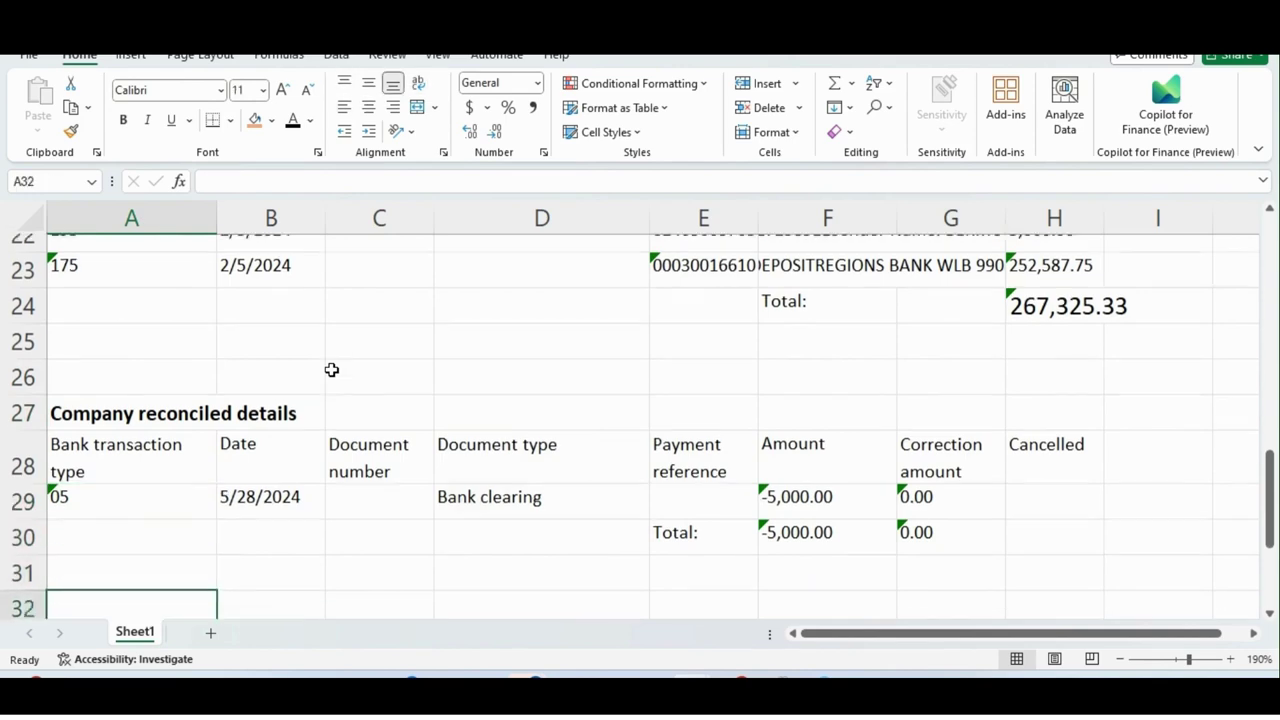
# Go back up to the Bank unreconciled details and review their transaction rows and total
pyautogui.press('Up')
pyautogui.press('Up')
pyautogui.press('Up')
pyautogui.press('Up')
pyautogui.press('Up')
pyautogui.press('Up')
pyautogui.press('Up')
pyautogui.press('Up')
pyautogui.press('Up')
pyautogui.press('Up')
pyautogui.press('Up')
pyautogui.press('Up')
pyautogui.press('Up')
pyautogui.press('Up')
pyautogui.press('Up')
pyautogui.press('Up')
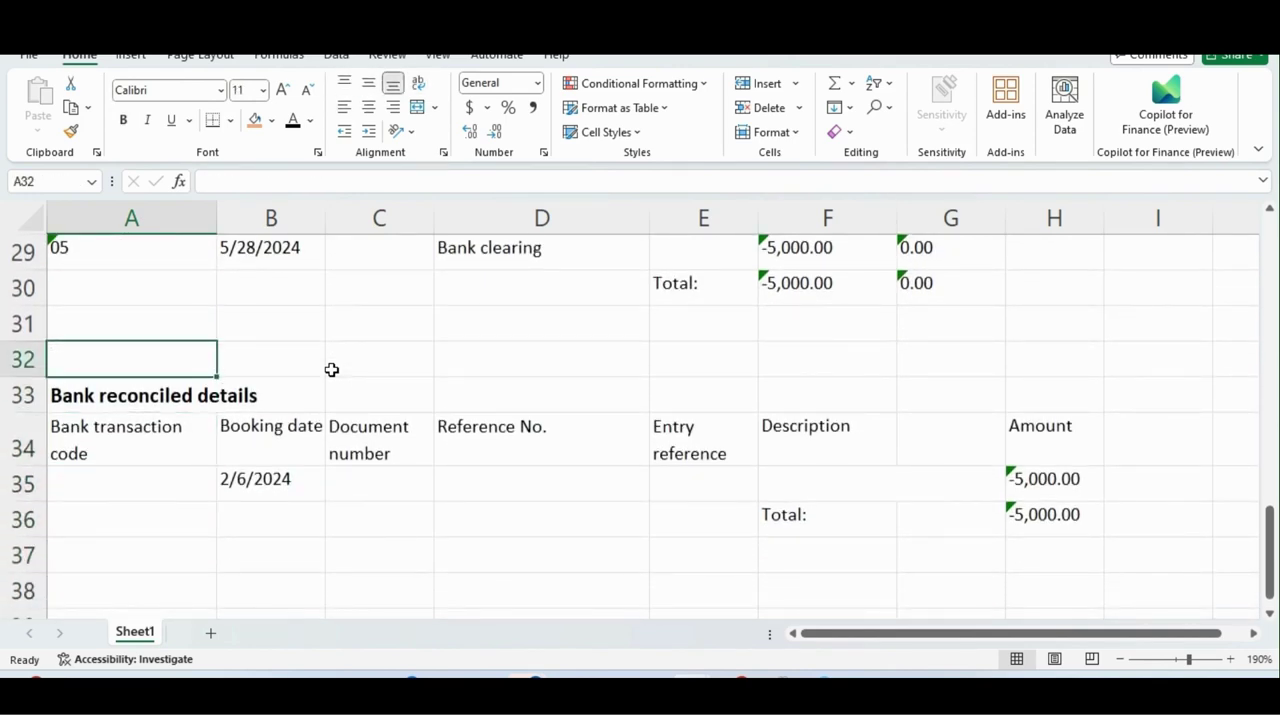
pyautogui.press('Down')
pyautogui.press('Down')
pyautogui.press('Down')
pyautogui.press('Down')
pyautogui.press('Down')
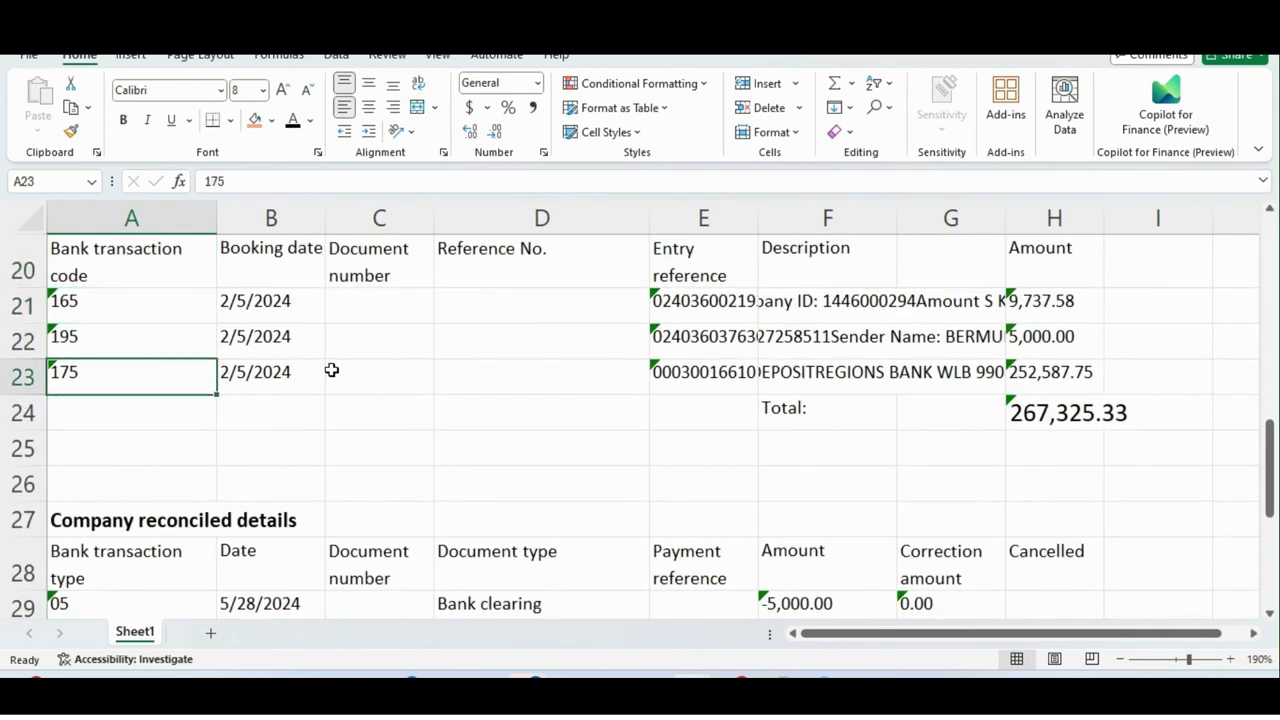
# Review the Company reconciled details and the Bank reconciled details columns and totals through to the end of the report
pyautogui.press('Down')
pyautogui.press('Down')
pyautogui.press('Down')
pyautogui.press('Down')
pyautogui.press('Down')
pyautogui.press('Down')
pyautogui.press('Down')
pyautogui.press('Down')
pyautogui.press('Down')
pyautogui.press('Down')
pyautogui.press('Down')
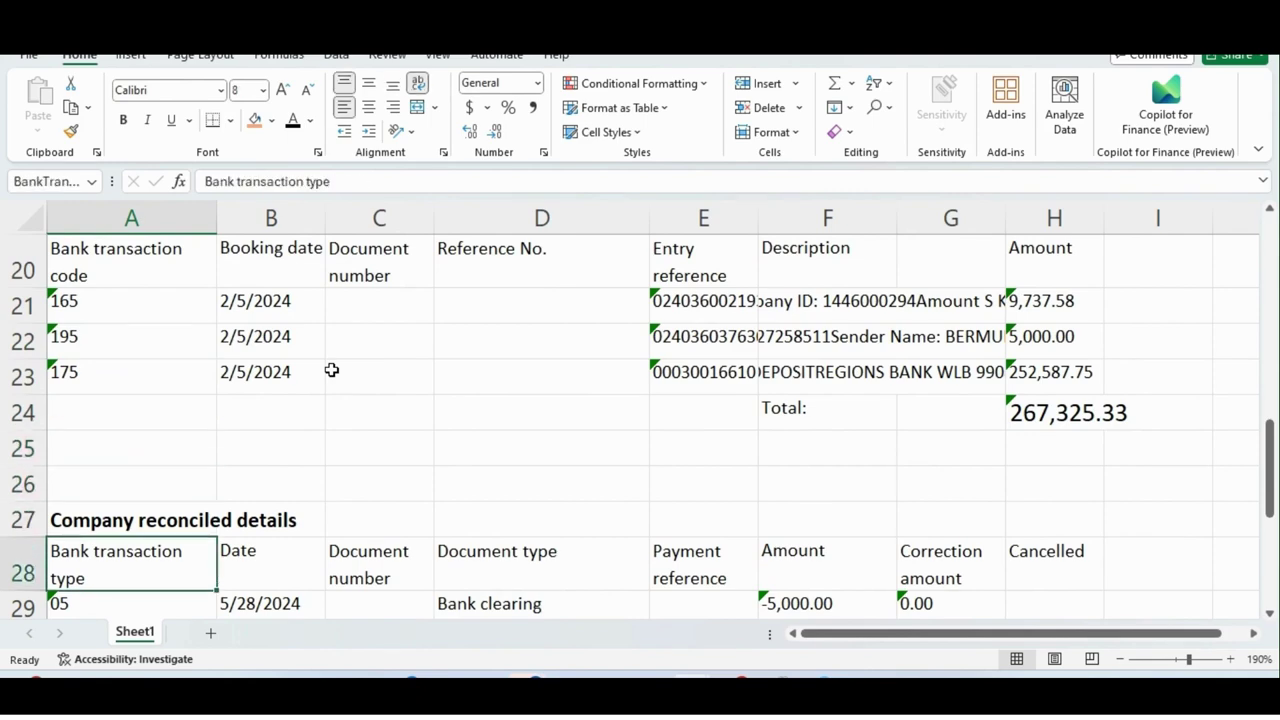
pyautogui.press('Up')
pyautogui.press('Up')
pyautogui.press('Up')
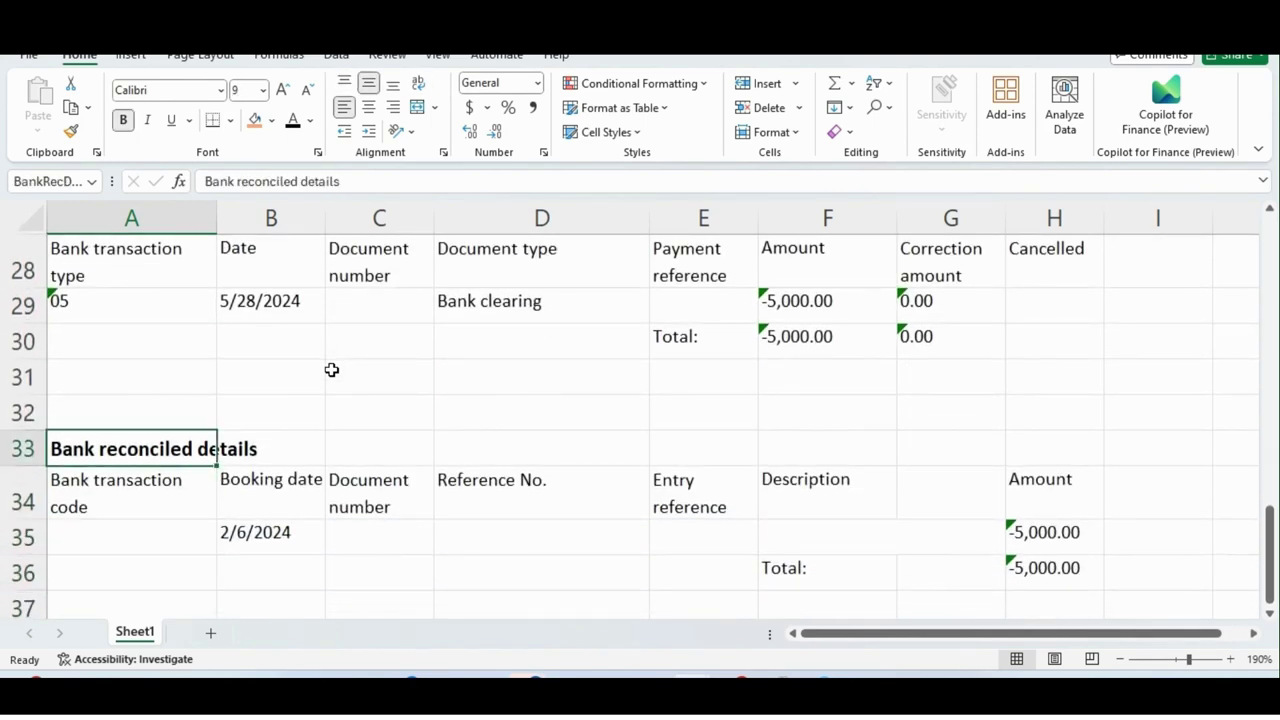
pyautogui.press('Down')
pyautogui.press('Down')
pyautogui.press('Down')
pyautogui.press('Down')
pyautogui.press('Down')
pyautogui.press('Down')
pyautogui.press('Up')
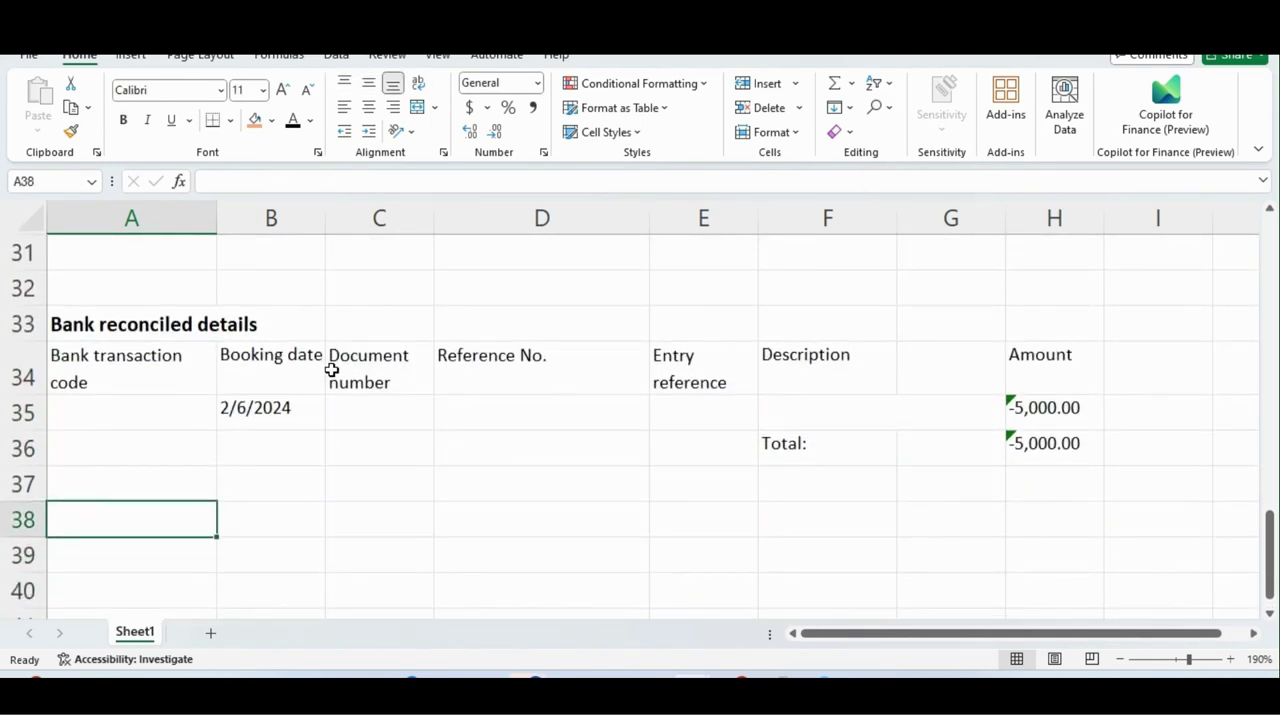
# Switch to the old-layout workbook and check its Details area from Company unreconciled details through the end of Statement unreconciled details for reconciled sections
pyautogui.hotkey('alt', 'Tab')
pyautogui.press('Up')
pyautogui.press('Up')
pyautogui.press('Up')
pyautogui.press('Up')
pyautogui.press('Up')
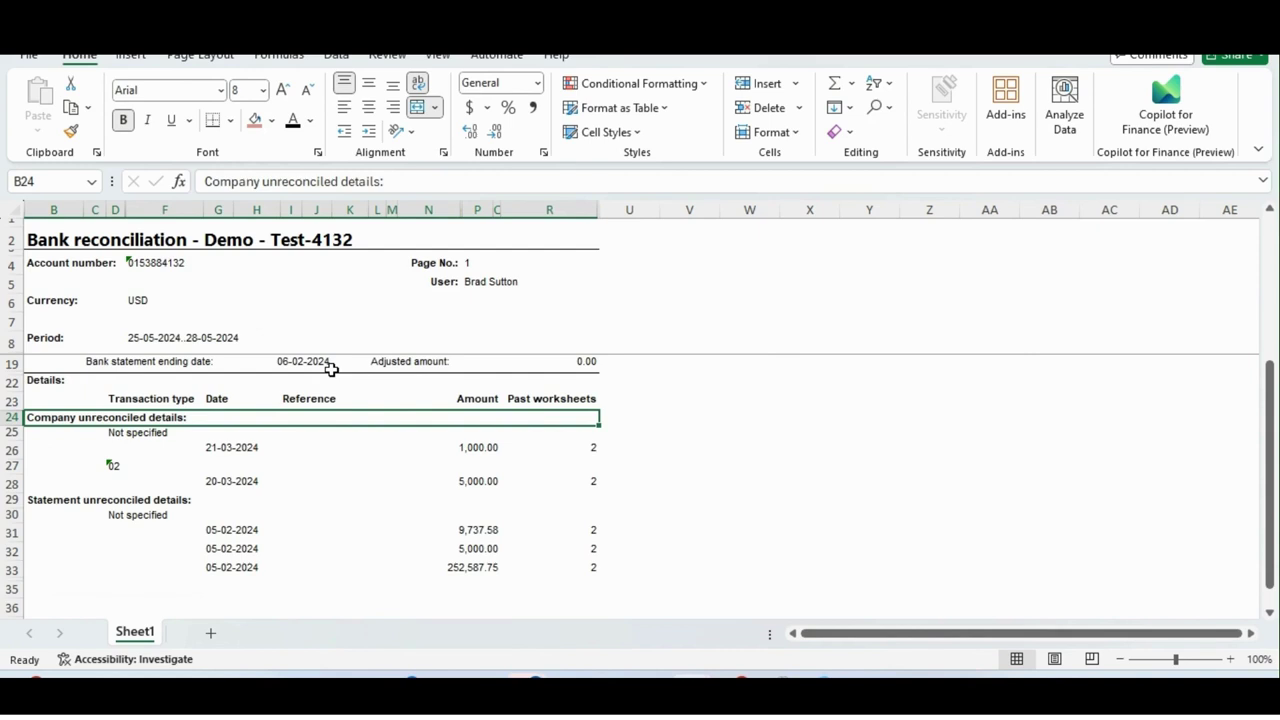
pyautogui.press('Down')
pyautogui.press('Down')
pyautogui.press('Down')
pyautogui.press('Down')
pyautogui.press('Down')
pyautogui.press('Down')
pyautogui.press('Down')
pyautogui.press('Down')
pyautogui.press('Down')
pyautogui.press('Down')
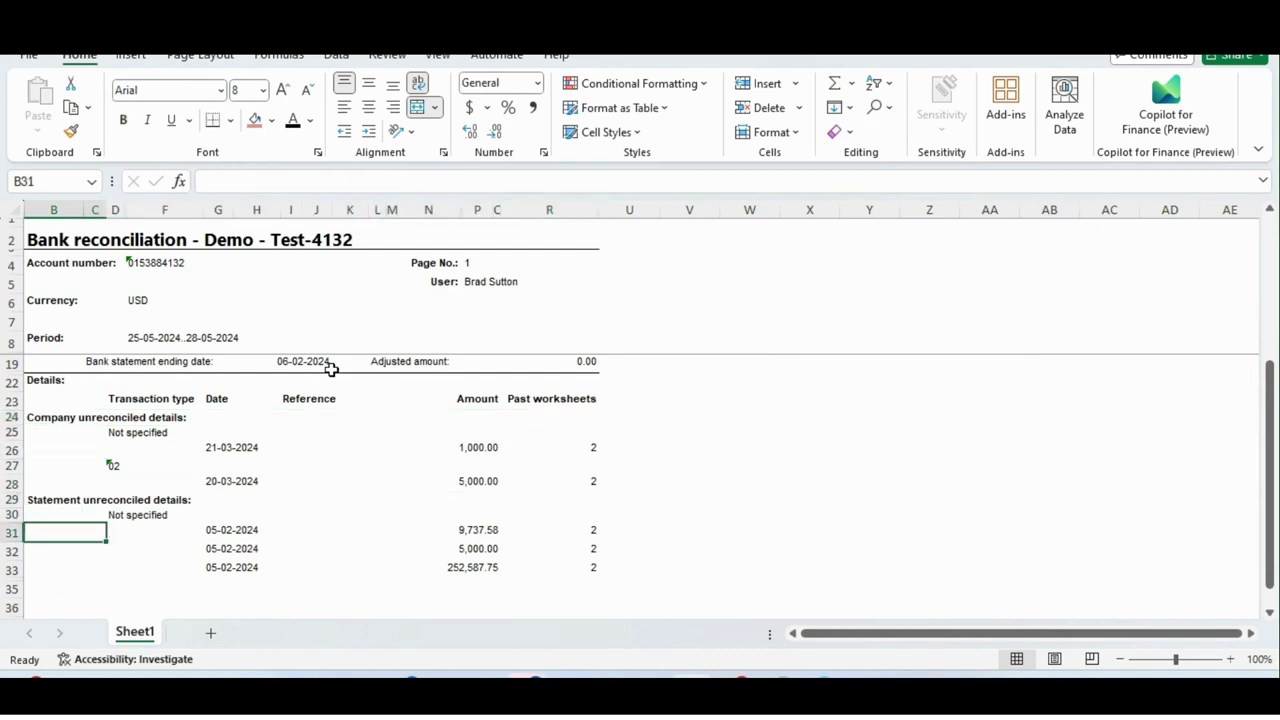
pyautogui.press('Down')
pyautogui.press('Down')
pyautogui.press('Down')
pyautogui.press('Down')
pyautogui.press('Down')
pyautogui.press('Down')
pyautogui.press('Down')
pyautogui.press('Down')
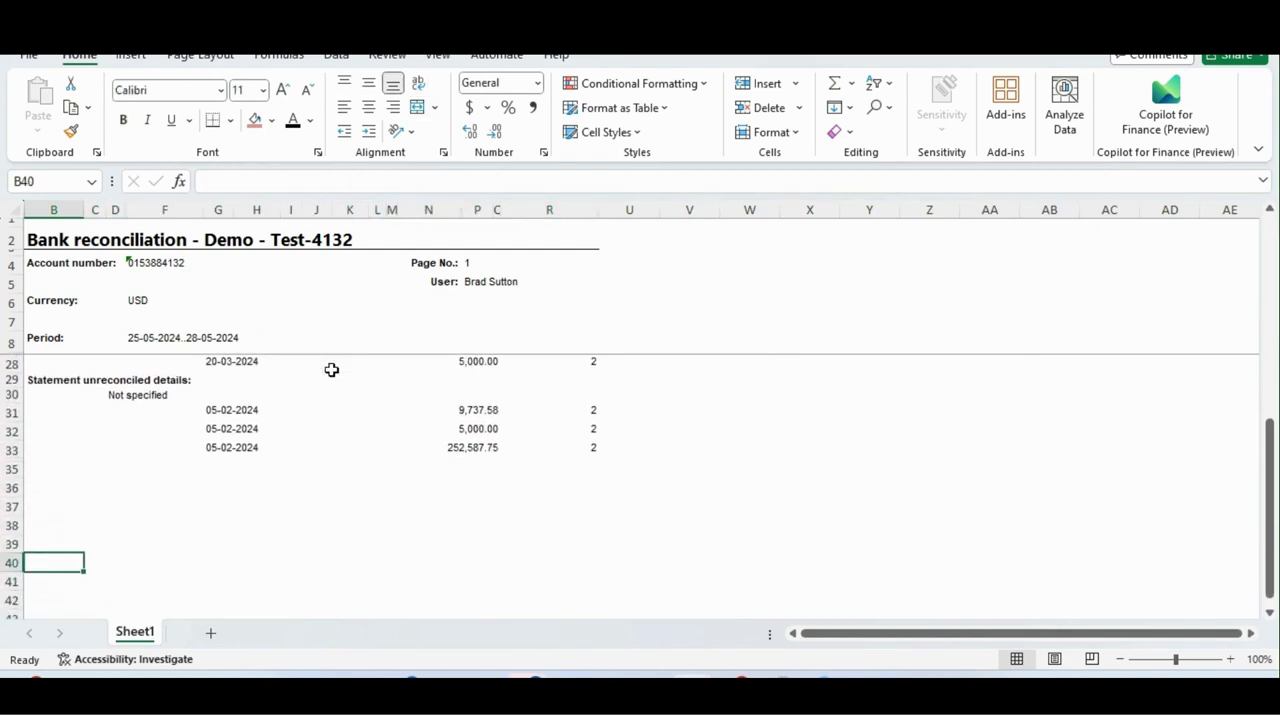
# Return to the new-layout workbook and review its detail sections from the end back up to Company unreconciled details
pyautogui.hotkey('alt', 'Tab')
pyautogui.press('Up')
pyautogui.press('Up')
pyautogui.press('Up')
pyautogui.press('Up')
pyautogui.press('Up')
pyautogui.press('Up')
pyautogui.press('Up')
pyautogui.press('Up')
pyautogui.press('Up')
pyautogui.press('Up')
pyautogui.press('Up')
pyautogui.press('Up')
pyautogui.press('Up')
pyautogui.press('Up')
pyautogui.press('Up')
pyautogui.press('Up')
pyautogui.press('Up')
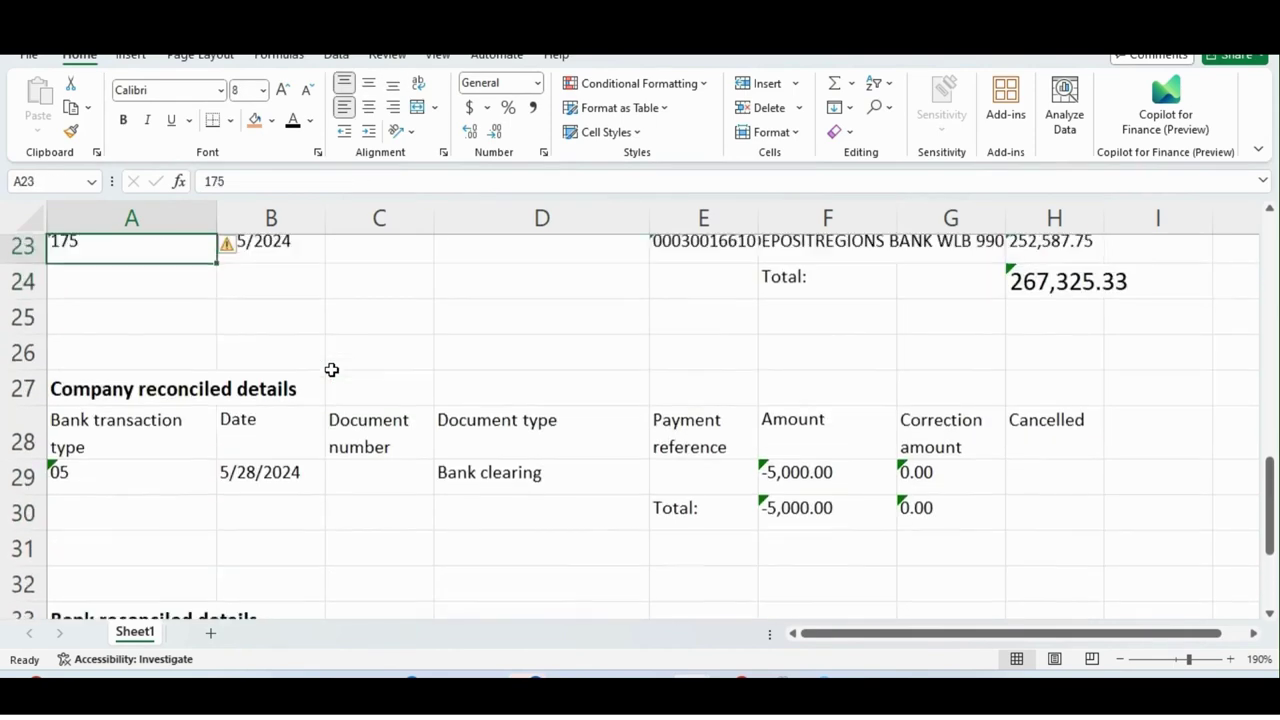
pyautogui.press('Up')
pyautogui.press('Up')
pyautogui.press('Up')
pyautogui.press('Up')
pyautogui.press('Up')
pyautogui.press('Up')
pyautogui.press('Up')
pyautogui.press('Up')
pyautogui.press('Up')
pyautogui.press('Up')
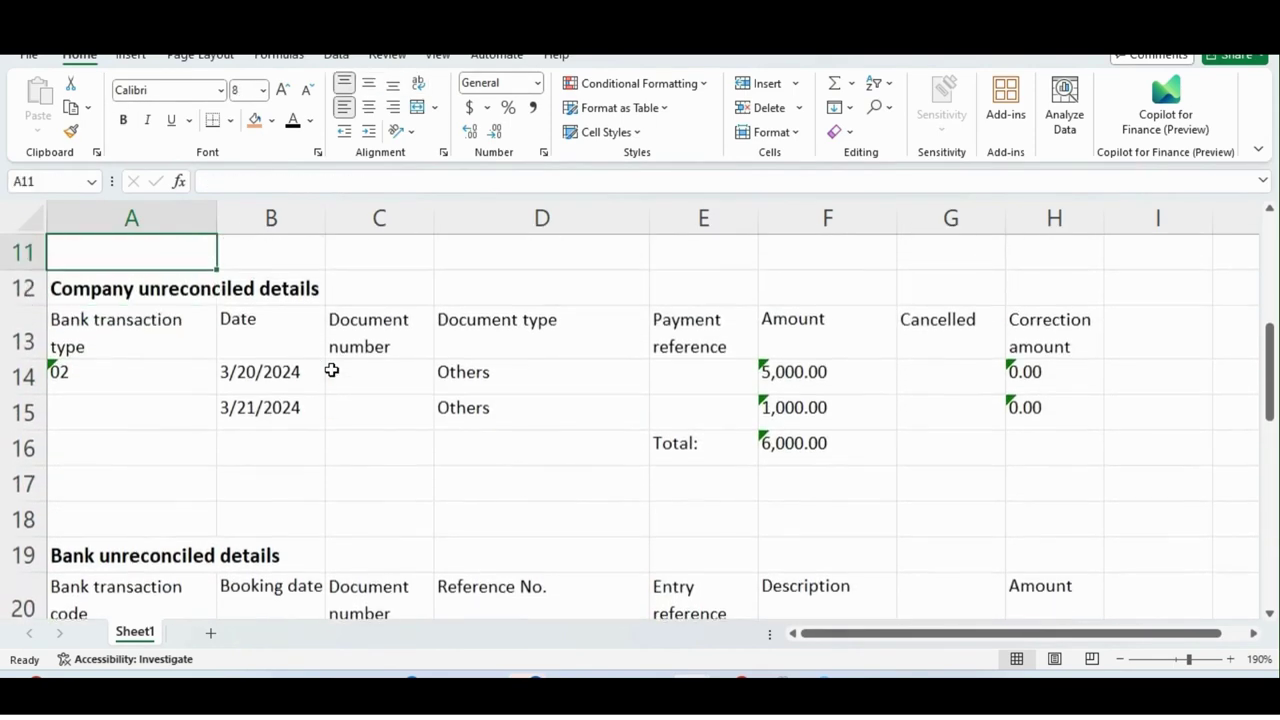
# Review the new report's sections from Company unreconciled details down to the Bank reconciled details header
pyautogui.press('Down')
pyautogui.press('Down')
pyautogui.press('Down')
pyautogui.press('Down')
pyautogui.press('Down')
pyautogui.press('Down')
pyautogui.press('Down')
pyautogui.press('Down')
pyautogui.press('Down')
pyautogui.press('Down')
pyautogui.press('Down')
pyautogui.press('Down')
pyautogui.press('Down')
pyautogui.press('Down')
pyautogui.press('Down')
pyautogui.press('Down')
pyautogui.press('Down')
pyautogui.press('Down')
pyautogui.press('Down')
pyautogui.press('Down')
pyautogui.press('Down')
pyautogui.press('Down')
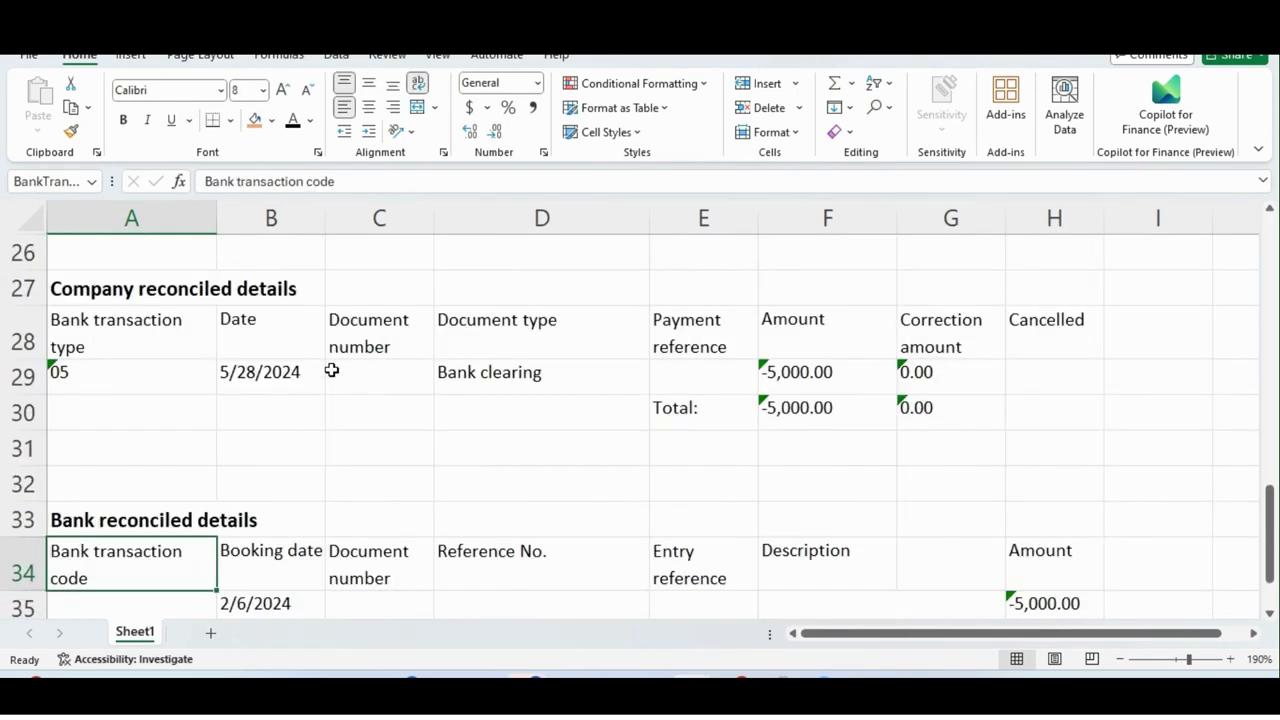
# Compare the Company reconciled details row and totals with the Bank reconciled details section beneath it
pyautogui.press('Up')
pyautogui.press('Up')
pyautogui.press('Up')
pyautogui.press('Up')
pyautogui.press('Up')
pyautogui.press('Up')
pyautogui.press('Up')
pyautogui.press('Down')
pyautogui.press('Down')
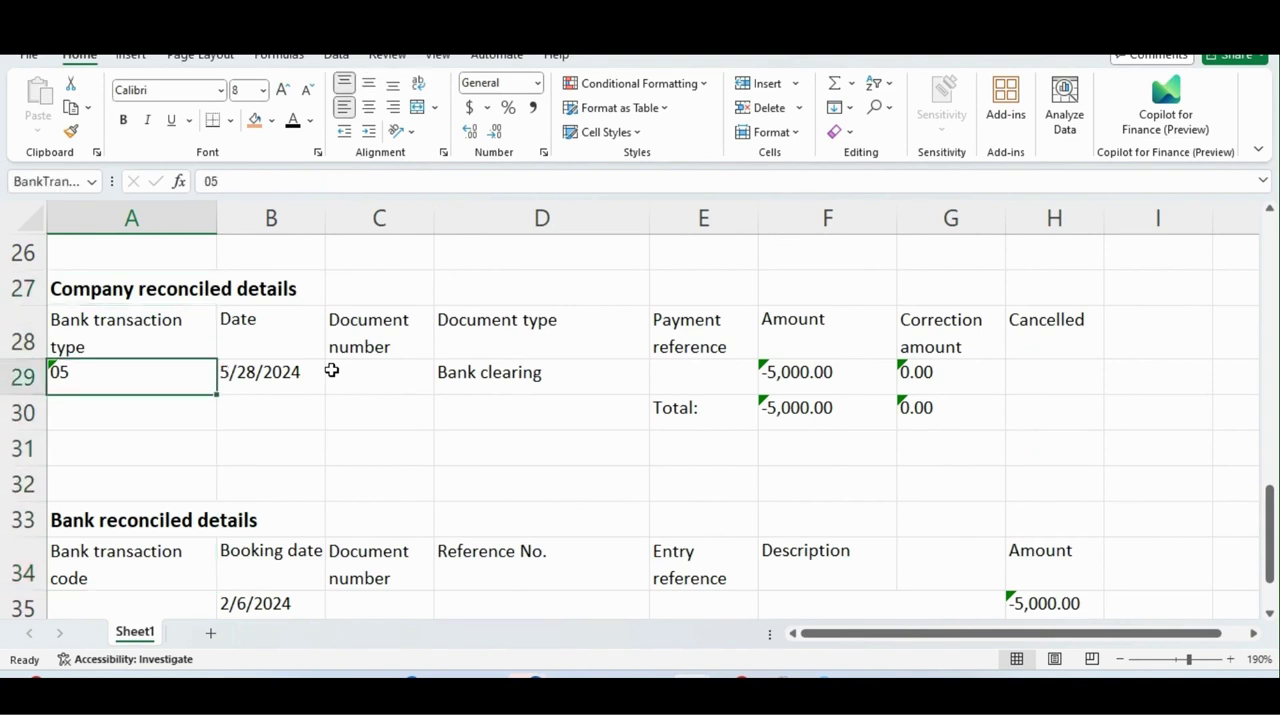
pyautogui.press('Down')
pyautogui.press('Down')
pyautogui.press('Down')
pyautogui.press('Down')
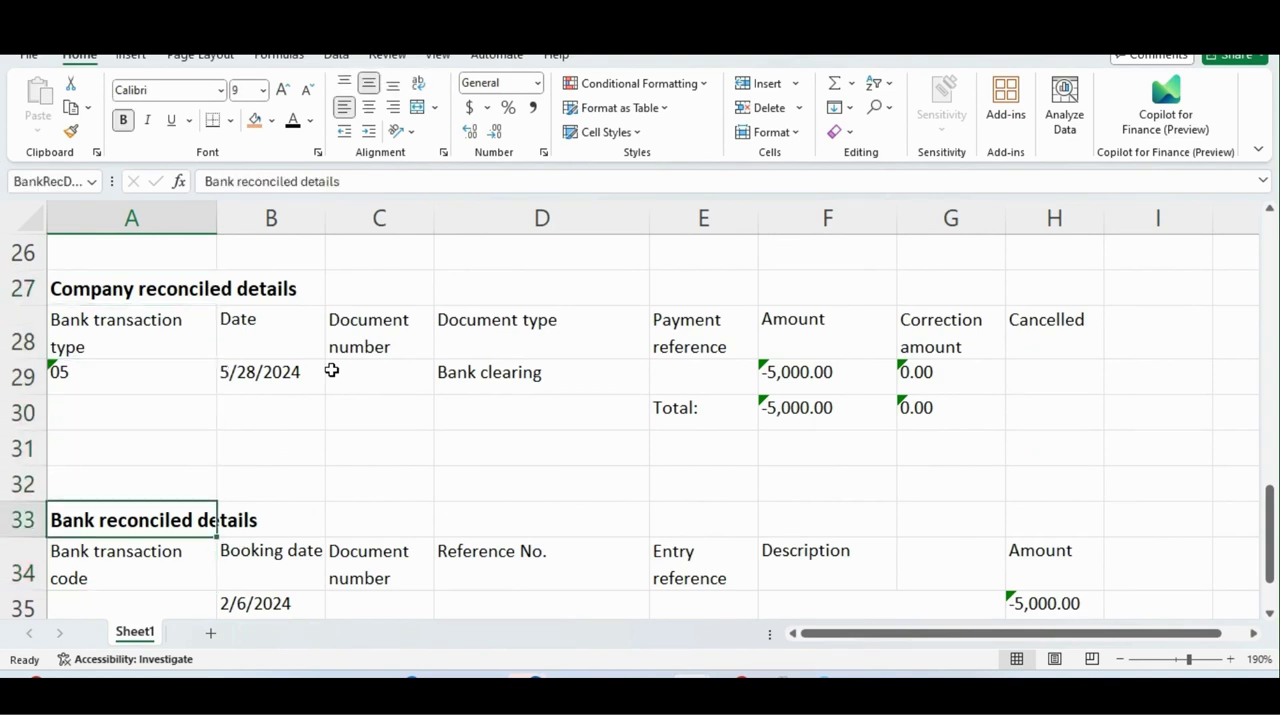
# Switch to the old-layout workbook again and recheck its Statement unreconciled details against the new report's sections
pyautogui.hotkey('ctrl', 'Tab')
pyautogui.press('Up')
pyautogui.press('Up')
pyautogui.press('Up')
pyautogui.press('Up')
pyautogui.press('Up')
pyautogui.press('Up')
pyautogui.press('Up')
pyautogui.press('Up')
pyautogui.press('Up')
pyautogui.press('Up')
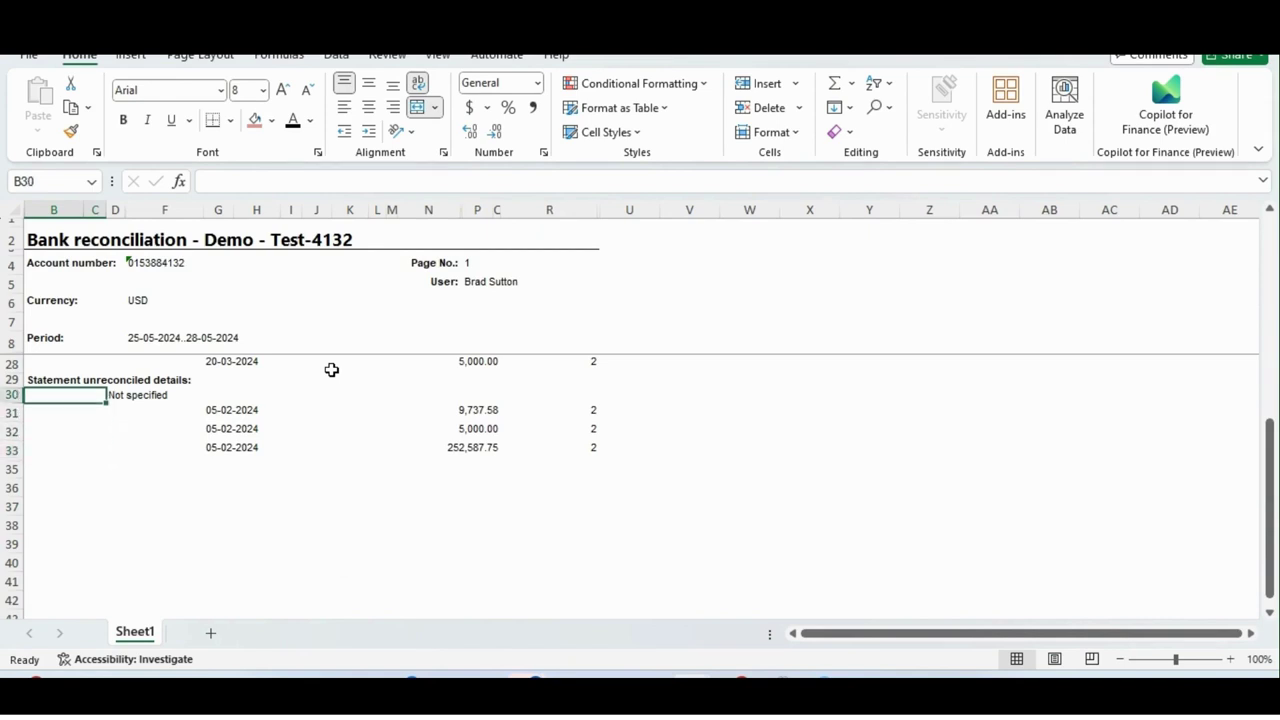
# Review the old-layout report from Statement unreconciled details back up to the This reconciliation summary
pyautogui.press('Right')
pyautogui.press('Up')
pyautogui.press('Up')
pyautogui.press('Up')
pyautogui.press('Up')
pyautogui.press('Up')
pyautogui.press('Up')
pyautogui.press('Up')
pyautogui.press('Up')
pyautogui.press('Up')
pyautogui.press('Up')
pyautogui.press('Up')
pyautogui.press('Up')
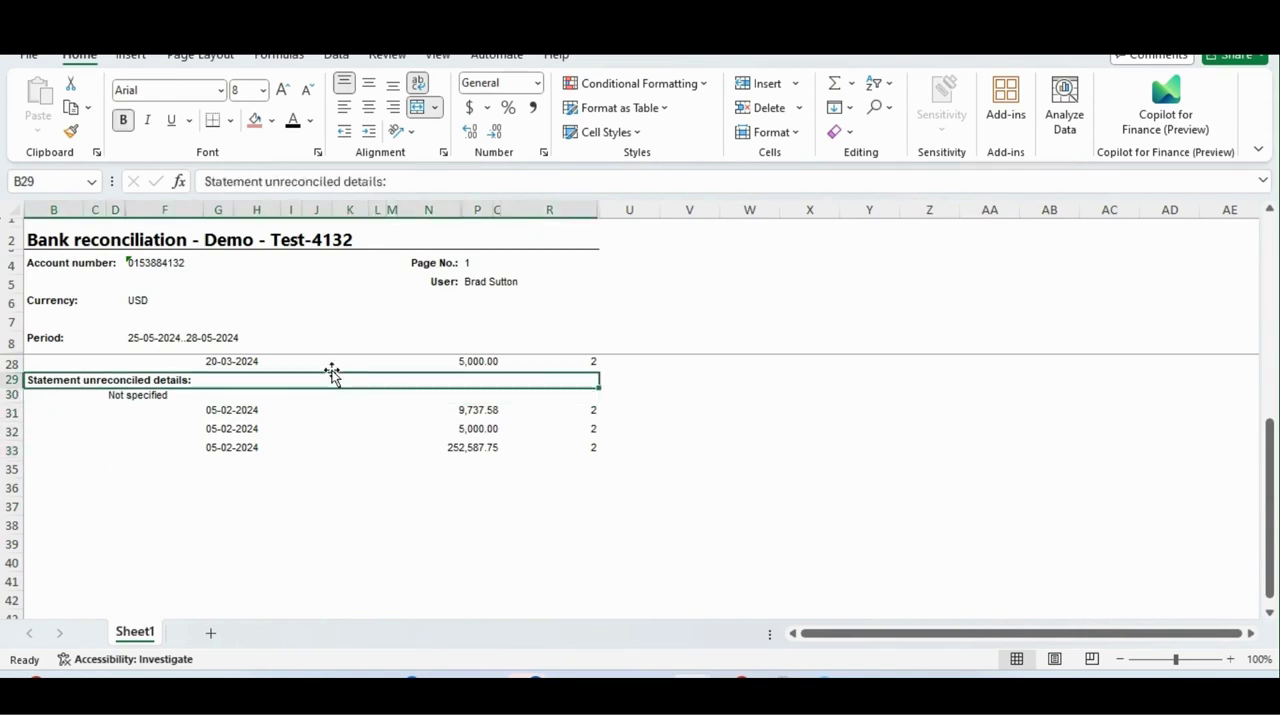
pyautogui.press('Down')
pyautogui.press('Down')
pyautogui.press('Down')
pyautogui.press('Down')
pyautogui.press('Down')
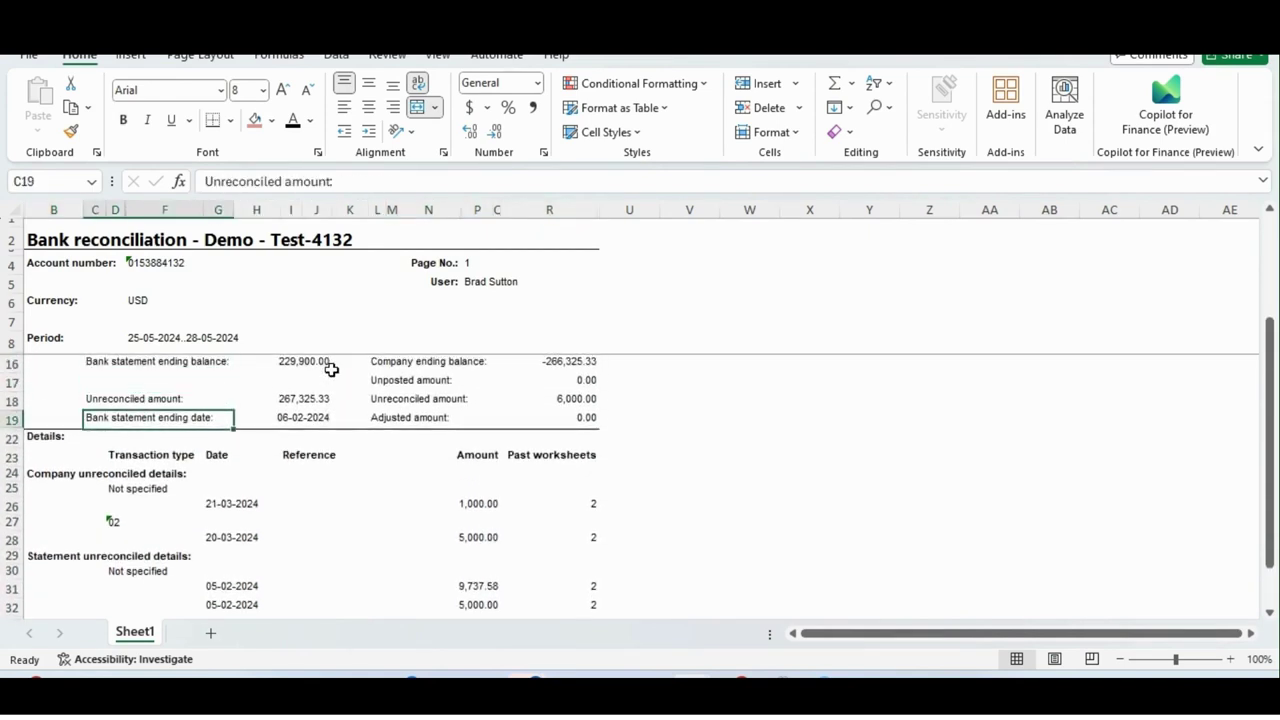
# Examine the old layout's detail column headers from Transaction type to Past worksheets, selecting the header row
pyautogui.press('Right')
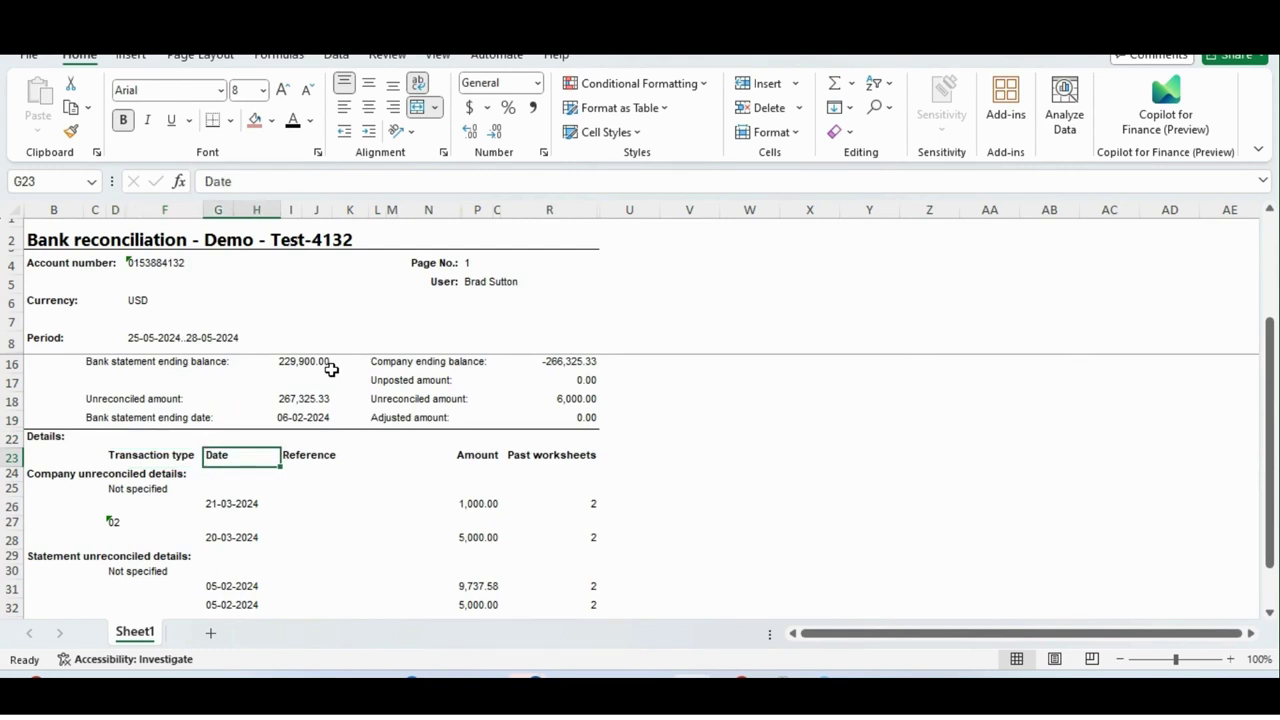
pyautogui.press('Right')
pyautogui.press('Right')
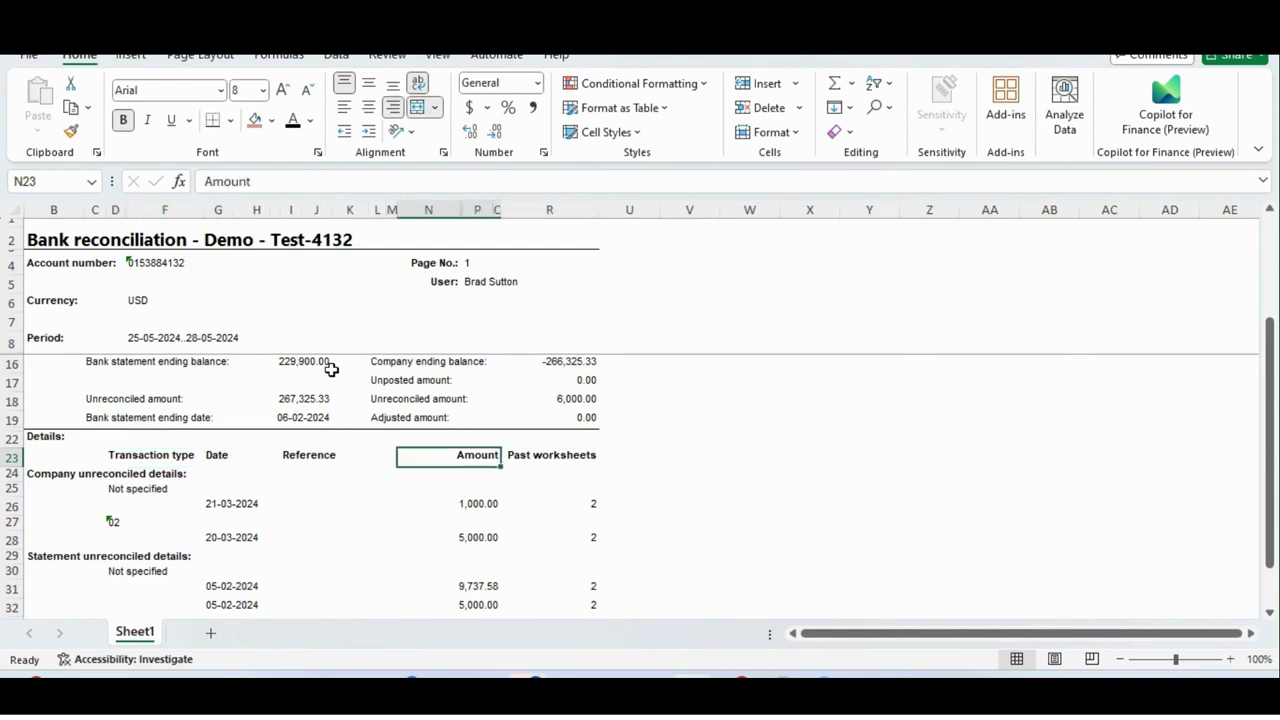
pyautogui.press('Left')
pyautogui.press('Home')
pyautogui.hotkey('shift', 'Right')
pyautogui.hotkey('shift', 'Right')
pyautogui.hotkey('shift', 'Right')
pyautogui.hotkey('shift', 'Right')
pyautogui.hotkey('shift', 'Right')
pyautogui.hotkey('shift', 'Right')
pyautogui.hotkey('shift', 'Right')
pyautogui.hotkey('shift', 'Right')
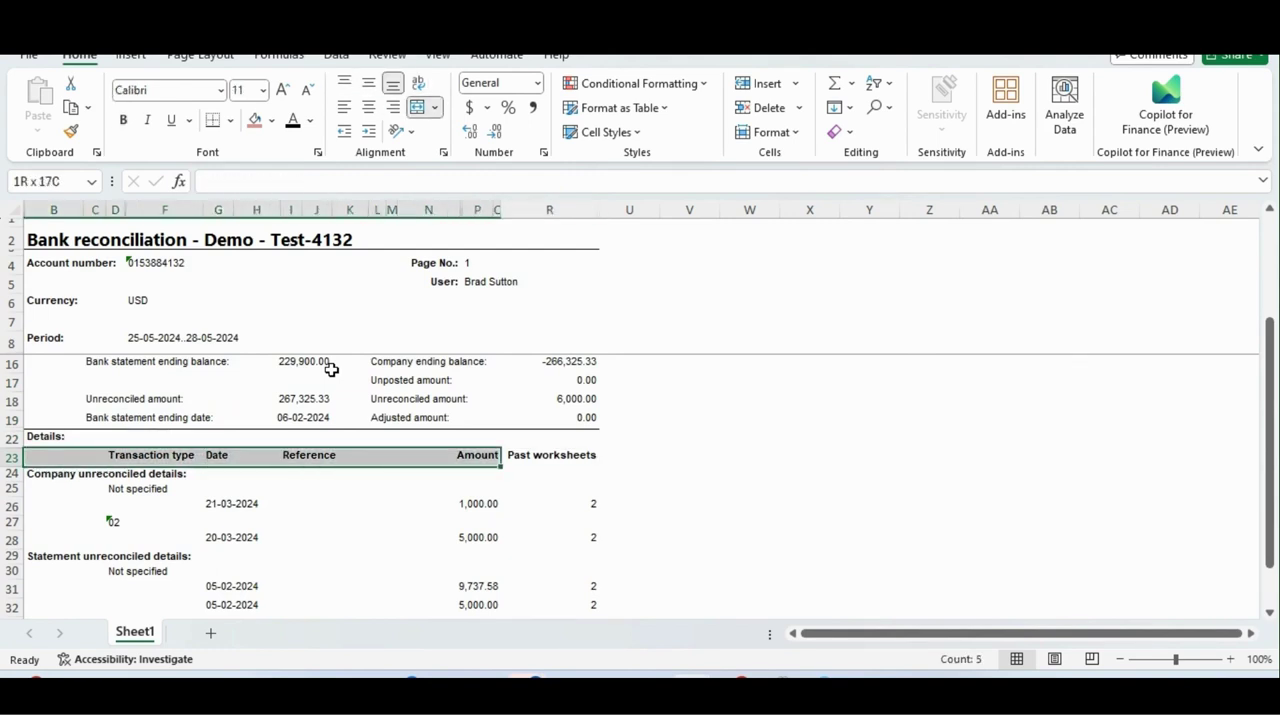
pyautogui.hotkey('shift', 'Left')
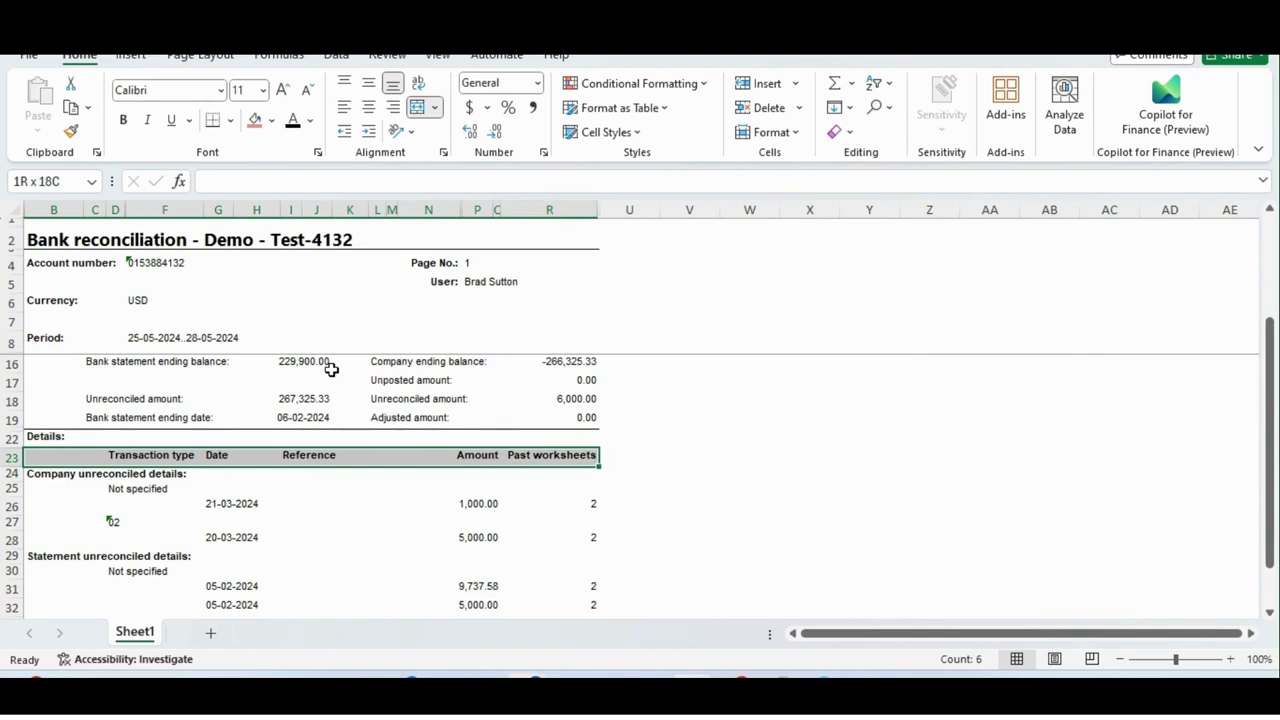
# Switch to the new-layout workbook and examine the Bank reconciled details column headers from Bank transaction code to Amount
pyautogui.hotkey('ctrl', 'Tab')
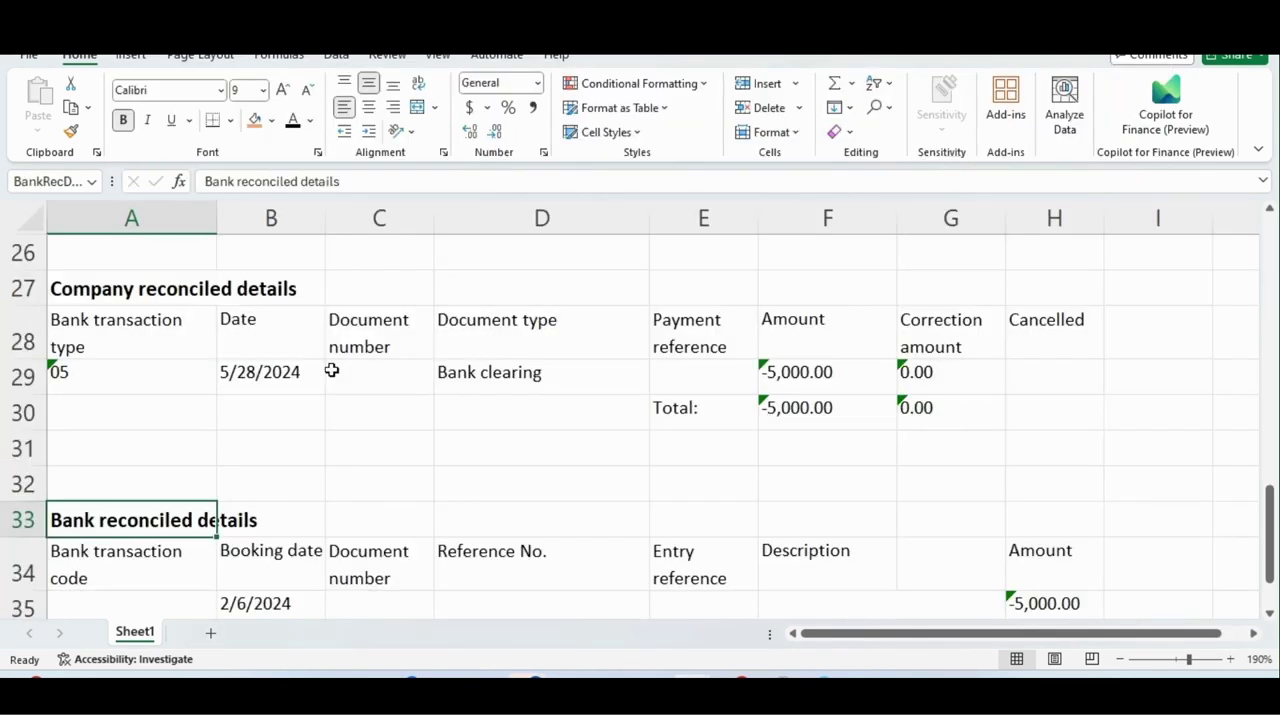
pyautogui.press('Down')
pyautogui.press('Down')
pyautogui.press('Down')
pyautogui.press('Up')
pyautogui.press('Up')
pyautogui.press('Right')
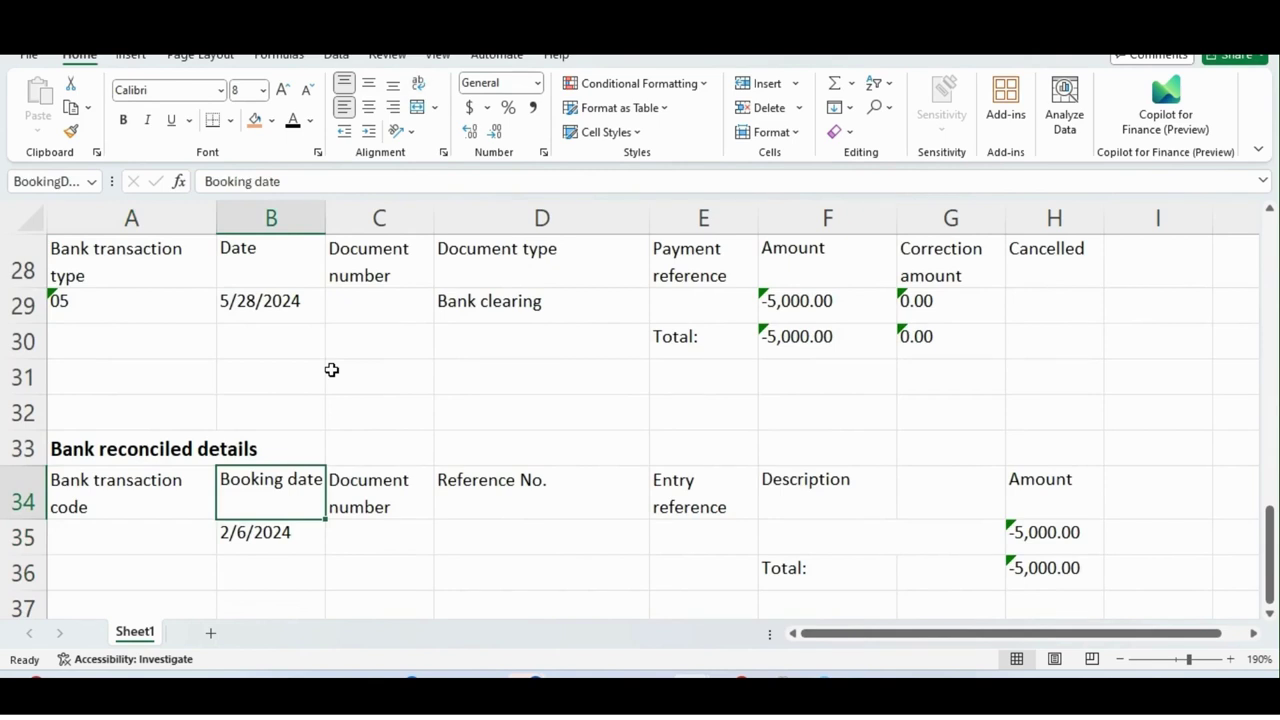
pyautogui.press('Right')
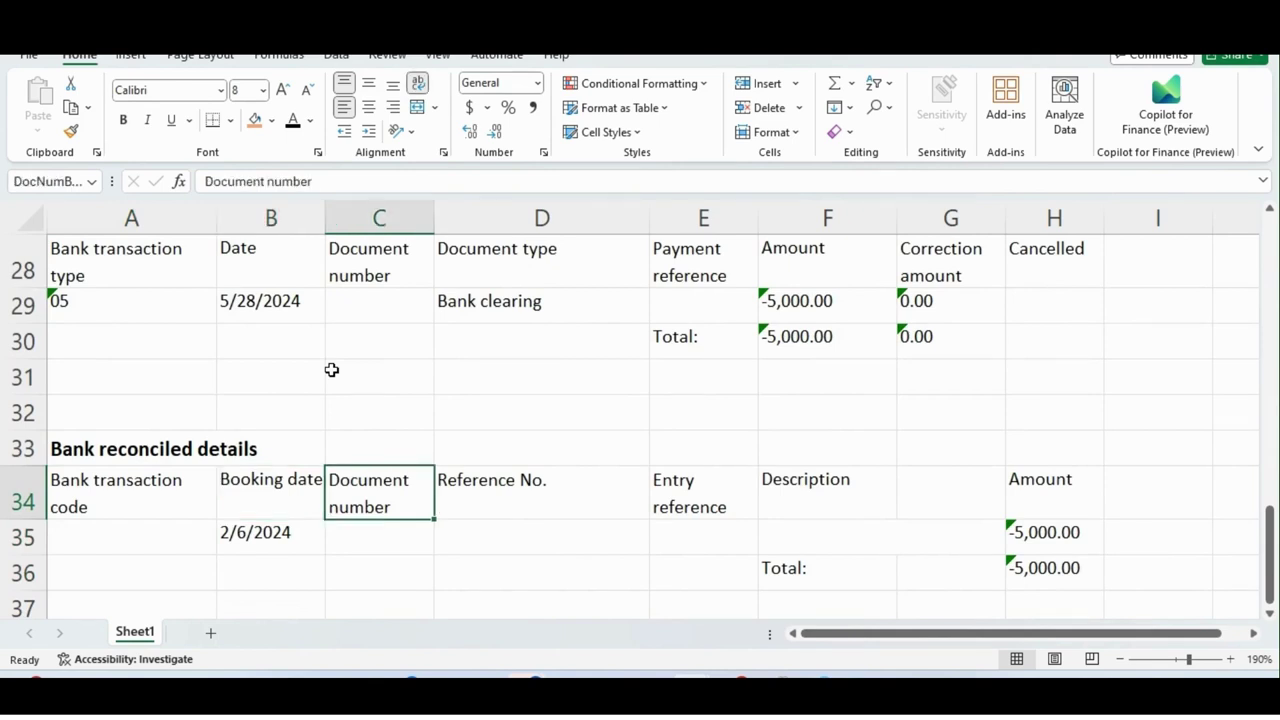
pyautogui.press('Right')
pyautogui.press('Right')
pyautogui.press('Right')
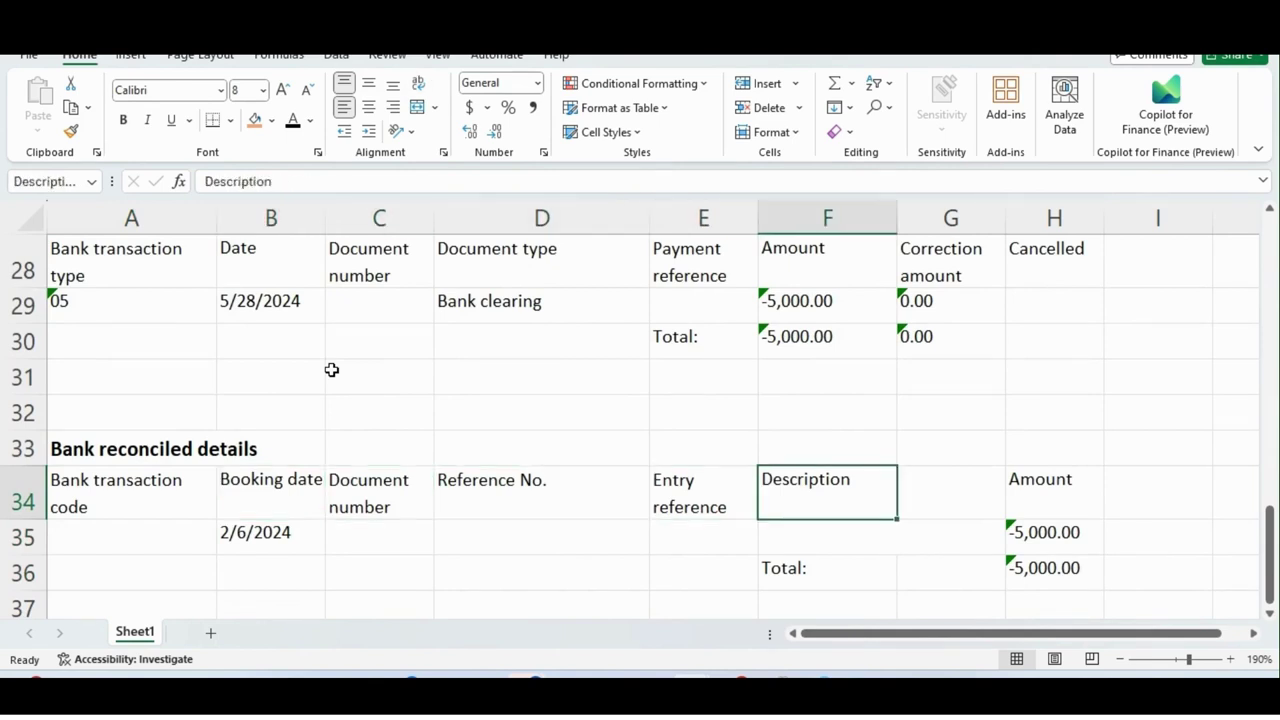
pyautogui.press('Right')
pyautogui.press('Right')
# Move back up the new report to review the Bank unreconciled details columns, rows and total
pyautogui.press('Up')
pyautogui.press('Up')
pyautogui.press('Up')
pyautogui.press('Up')
pyautogui.press('Up')
pyautogui.press('Up')
pyautogui.press('Up')
pyautogui.press('Up')
pyautogui.press('Up')
pyautogui.press('Up')
pyautogui.press('Up')
pyautogui.press('Up')
pyautogui.press('Up')
pyautogui.press('Up')
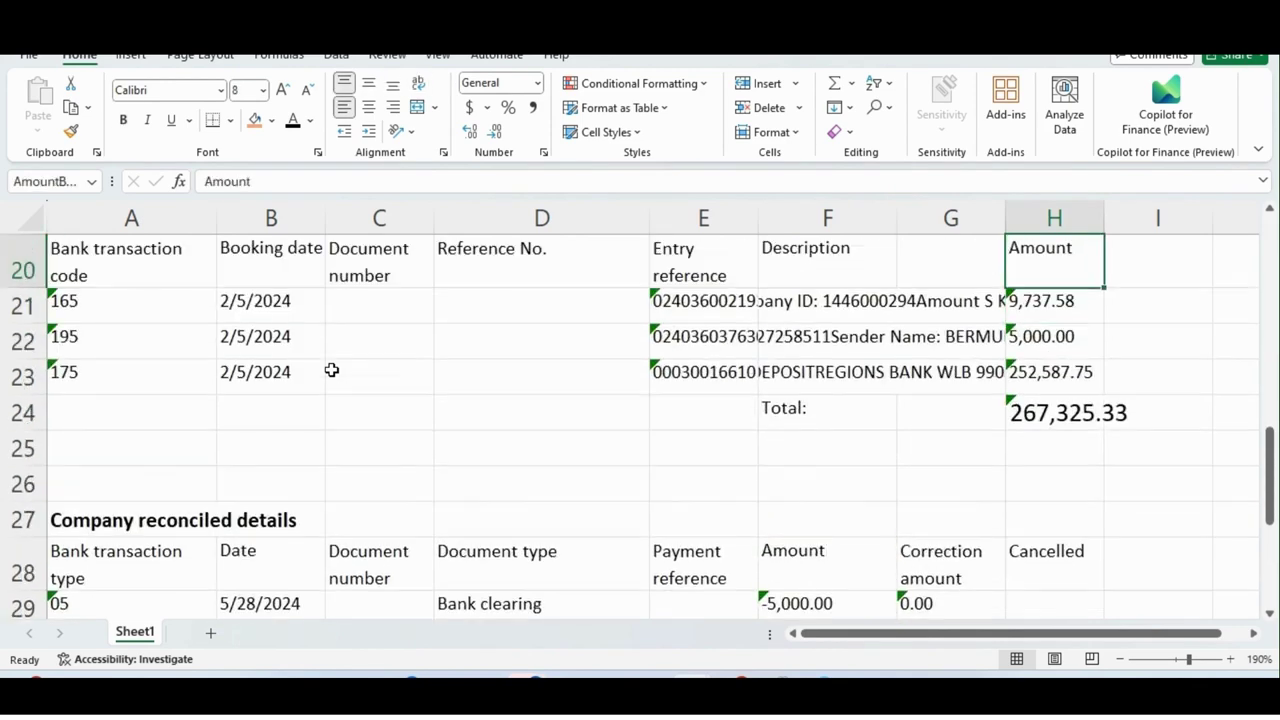
pyautogui.press('Left')
pyautogui.press('Left')
pyautogui.press('Left')
pyautogui.press('Left')
pyautogui.press('Left')
pyautogui.press('Up')
pyautogui.press('Up')
pyautogui.press('Up')
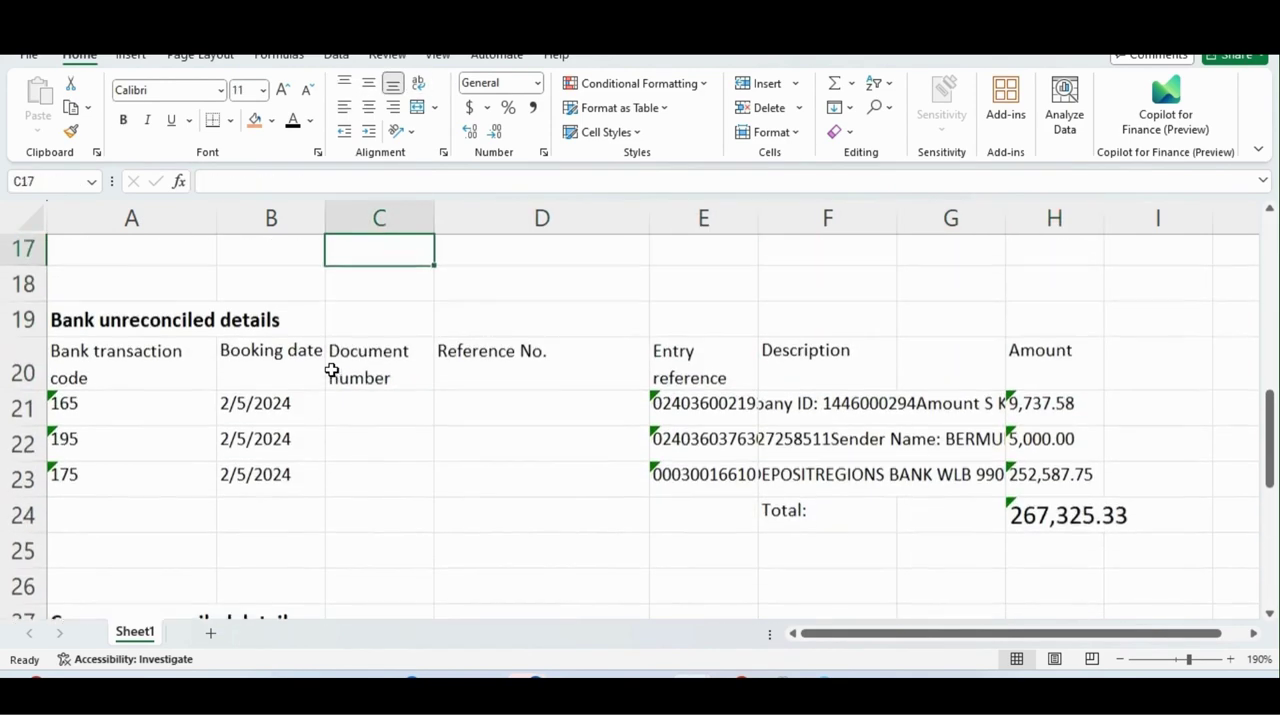
# Review the Company unreconciled details section and the reconciled amounts above it in the new report
pyautogui.press('Up')
pyautogui.press('Up')
pyautogui.press('Left')
pyautogui.press('Left')
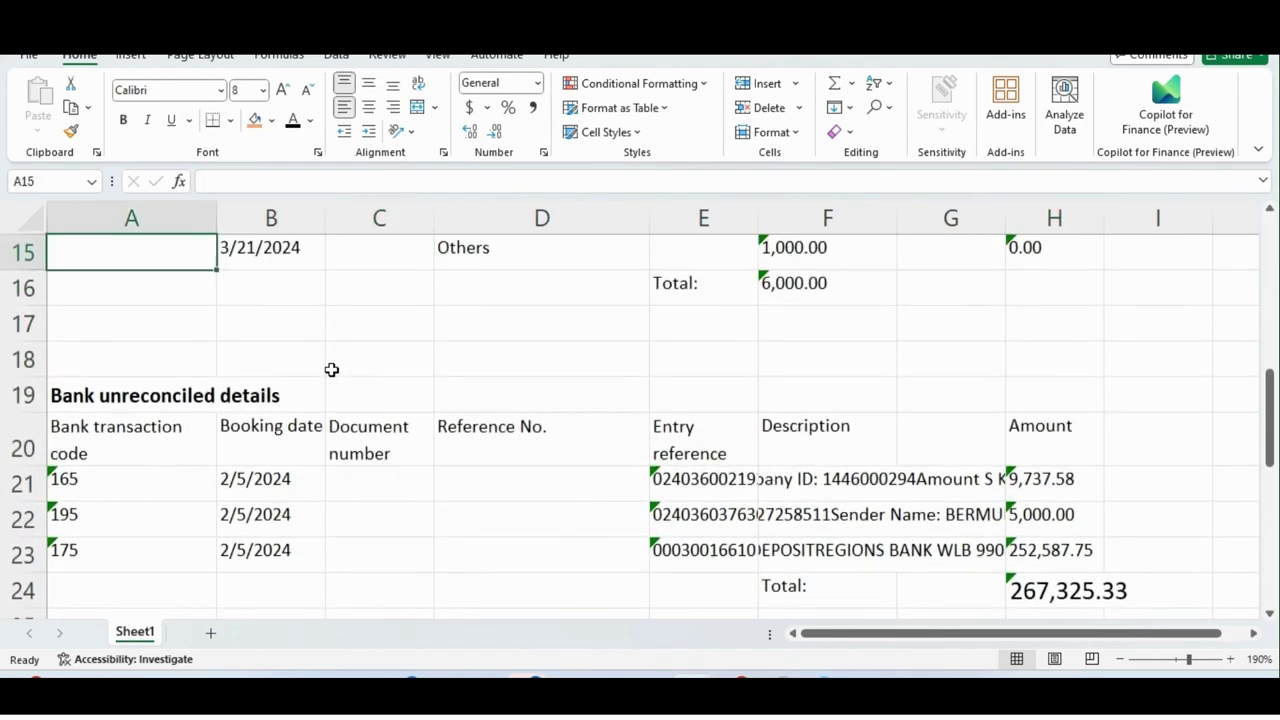
pyautogui.press('Up')
pyautogui.press('Up')
pyautogui.press('Up')
pyautogui.press('Up')
pyautogui.press('Up')
pyautogui.press('Up')
pyautogui.press('Up')
pyautogui.press('Down')
pyautogui.press('Down')
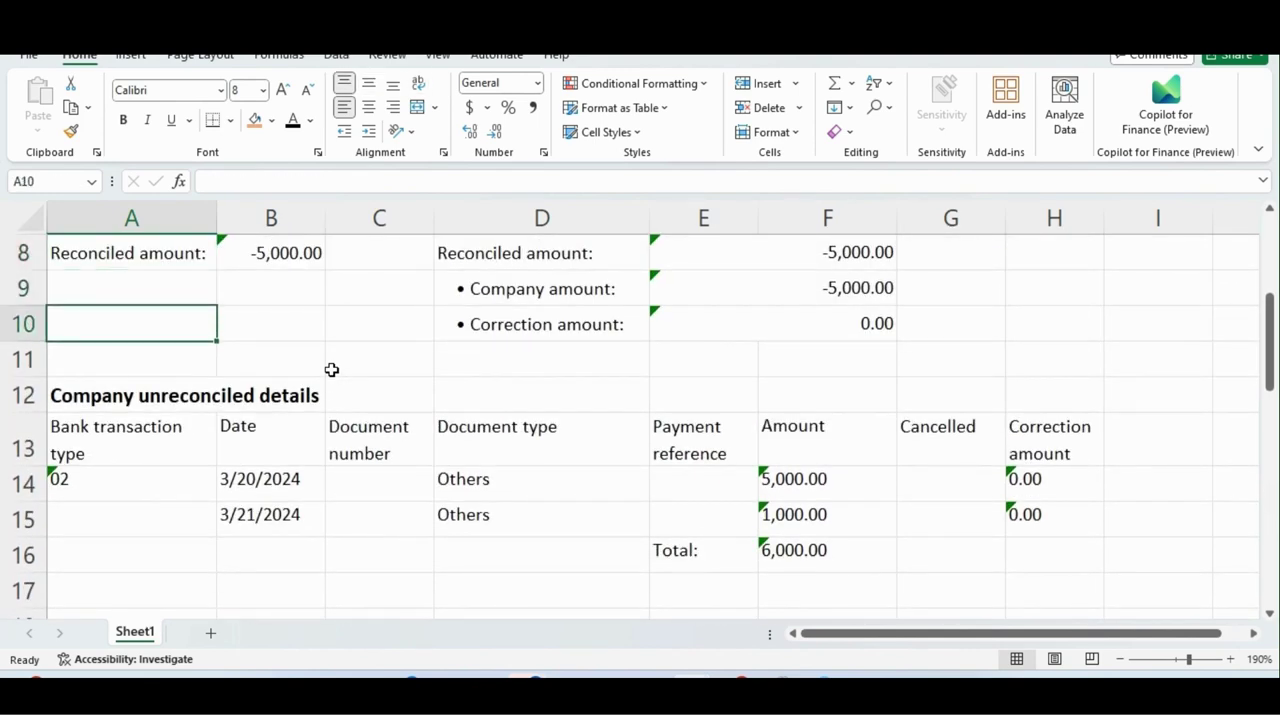
pyautogui.press('Down')
# Examine the Bank statement summary and Company summary at the start of the new report
pyautogui.press('Up')
pyautogui.press('Up')
pyautogui.press('Up')
pyautogui.press('Up')
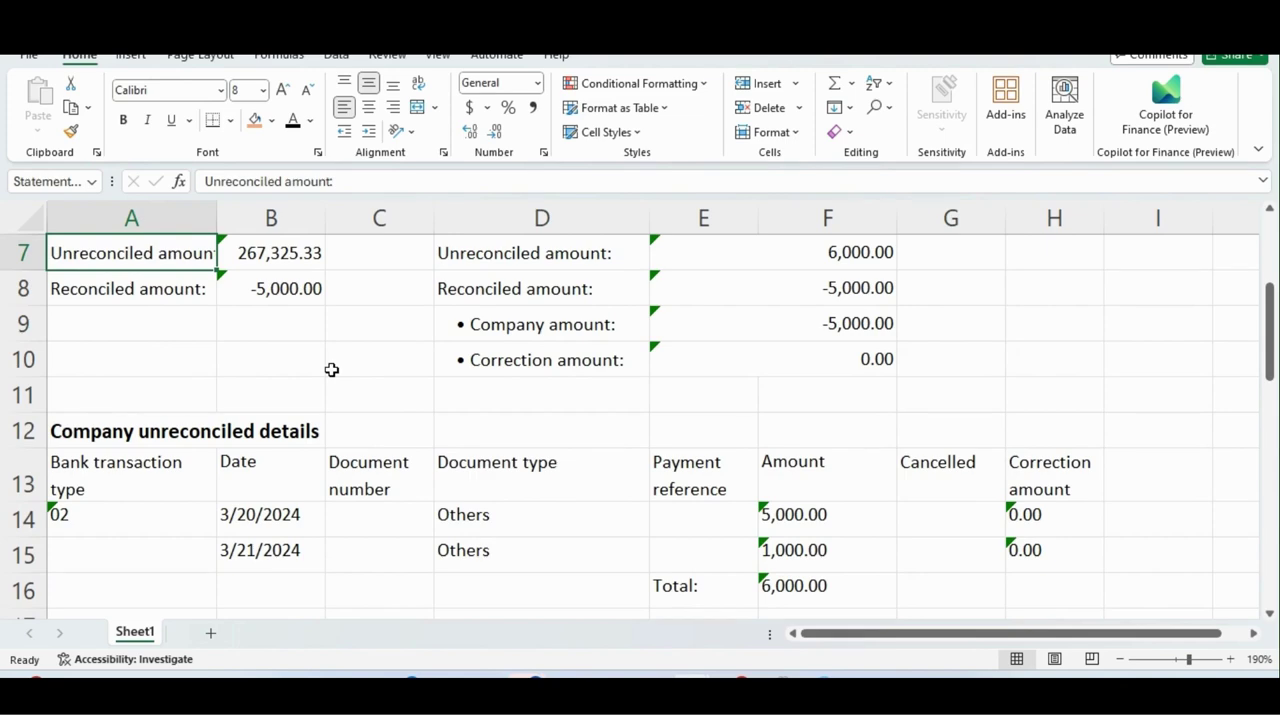
pyautogui.press('Up')
pyautogui.press('Up')
pyautogui.press('Up')
pyautogui.press('Up')
pyautogui.press('Up')
pyautogui.press('Up')
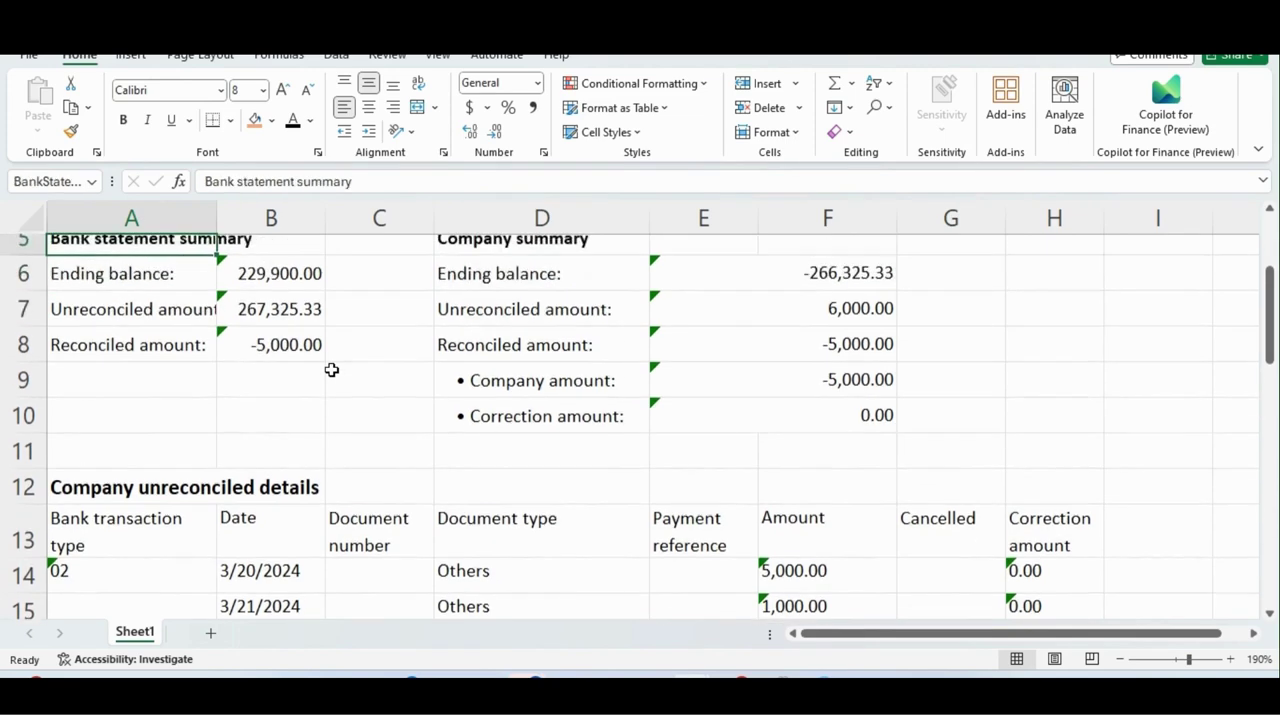
# Go through the new report from its header down past the Company unreconciled details section
pyautogui.press('Down')
pyautogui.press('Down')
pyautogui.press('Down')
pyautogui.press('Down')
pyautogui.press('Down')
pyautogui.press('Down')
pyautogui.press('Down')
pyautogui.press('Down')
pyautogui.press('Down')
pyautogui.press('Down')
pyautogui.press('Down')
pyautogui.press('Down')
pyautogui.press('Down')
pyautogui.press('Down')
pyautogui.press('Down')
pyautogui.press('Down')
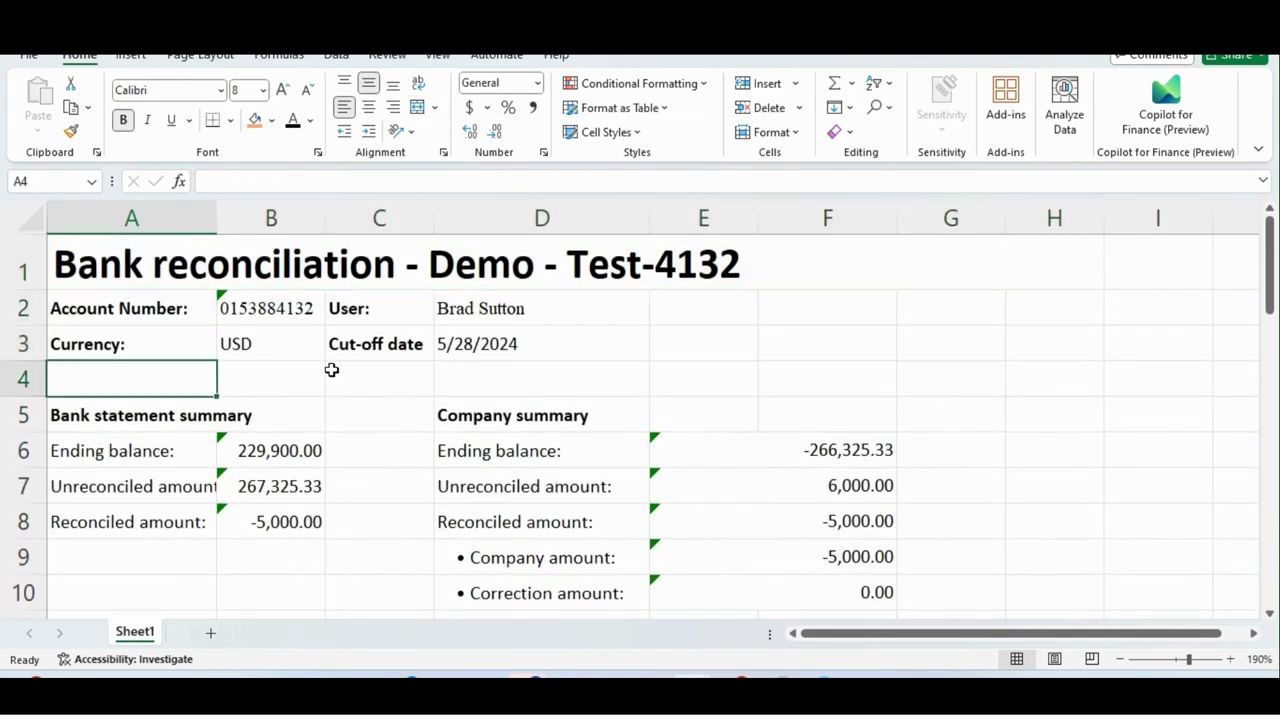
# Switch to the old-layout workbook and check its Bank statement ending date above the This reconciliation block
pyautogui.press('Down')
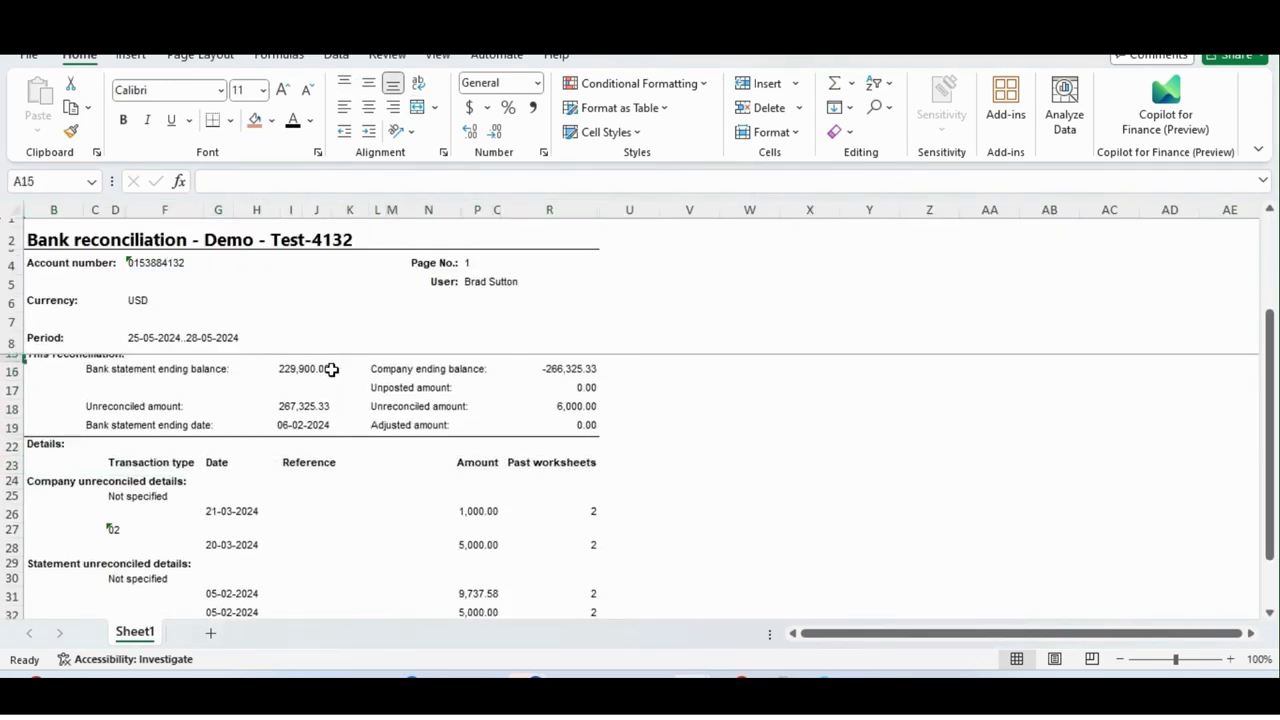
pyautogui.press('Up')
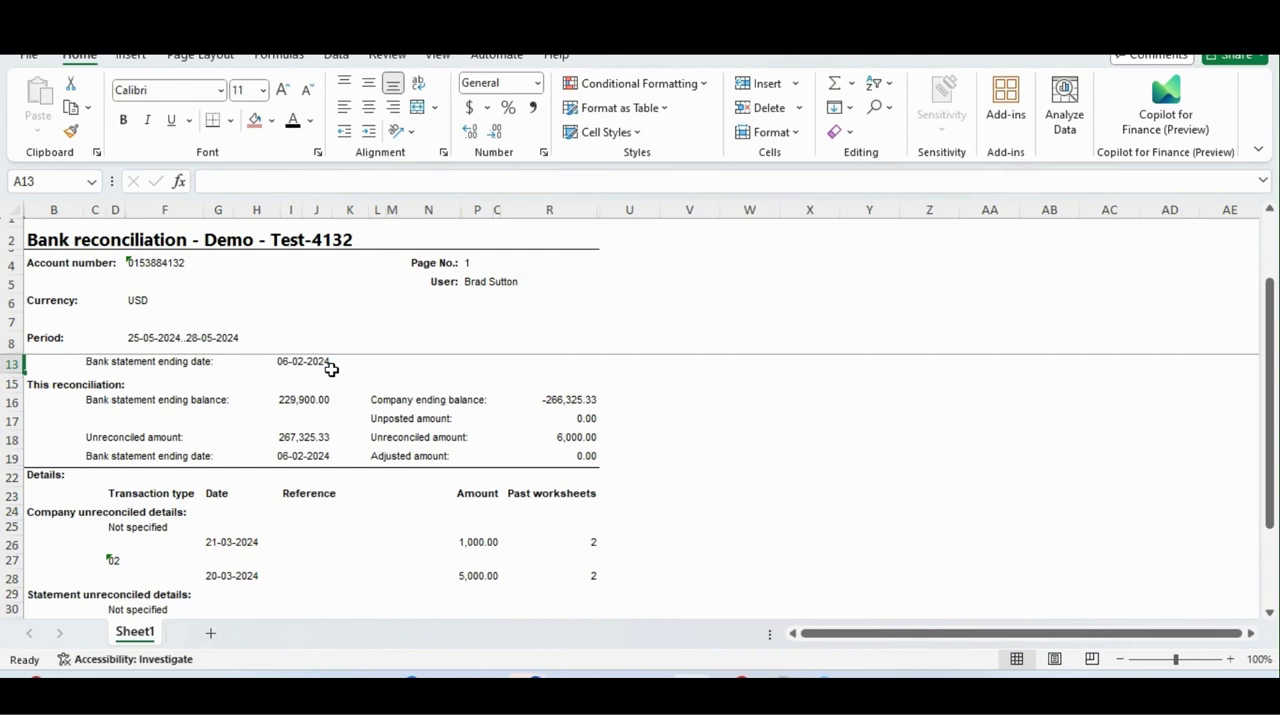
pyautogui.click(331, 369)
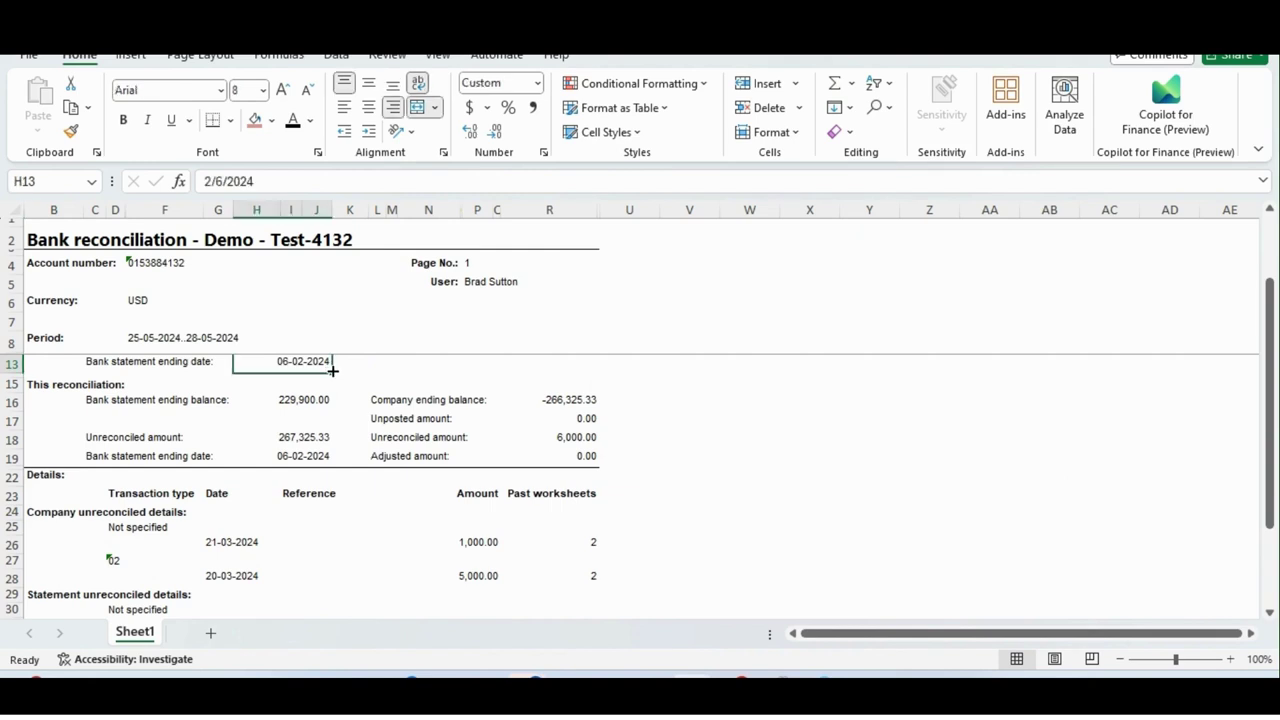
pyautogui.click(395, 360)
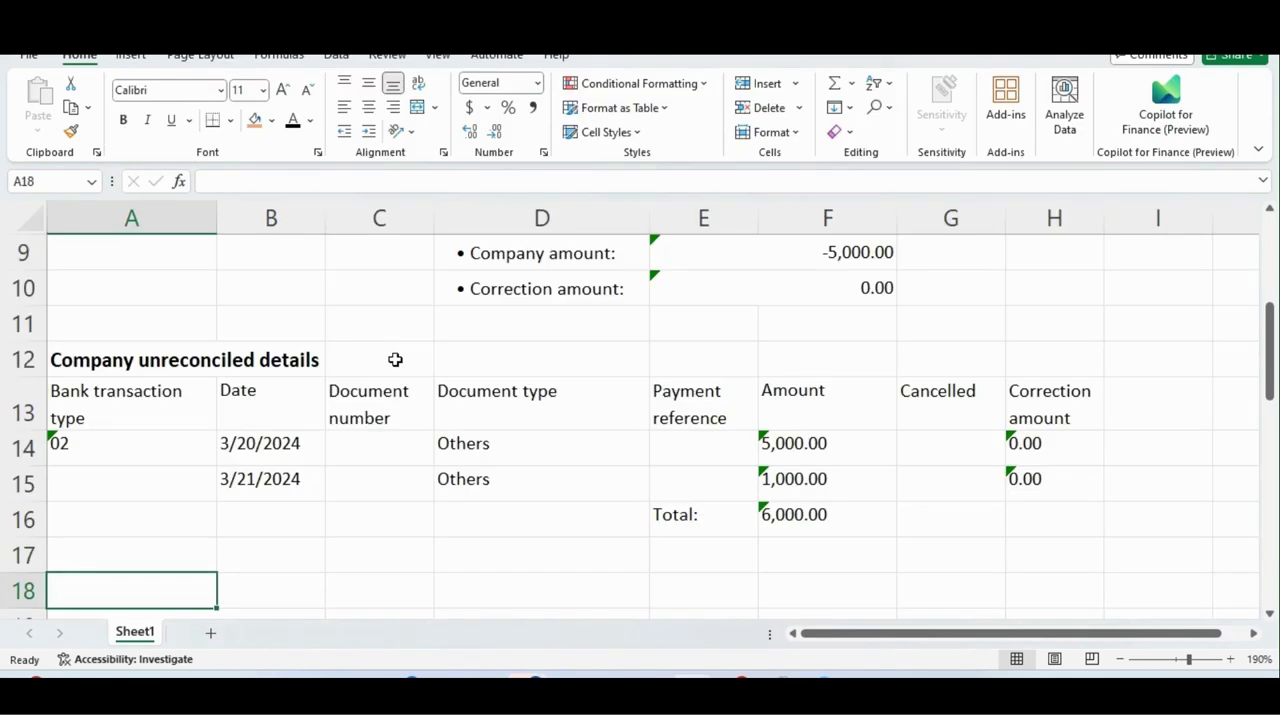
# Return to the new report's header and check the Reconciled amount in the Bank statement summary
pyautogui.click(231, 352)
pyautogui.press('Left')
pyautogui.press('Up')
pyautogui.press('Up')
pyautogui.press('Up')
pyautogui.press('Up')
pyautogui.press('Up')
pyautogui.press('Up')
pyautogui.press('Up')
pyautogui.press('Up')
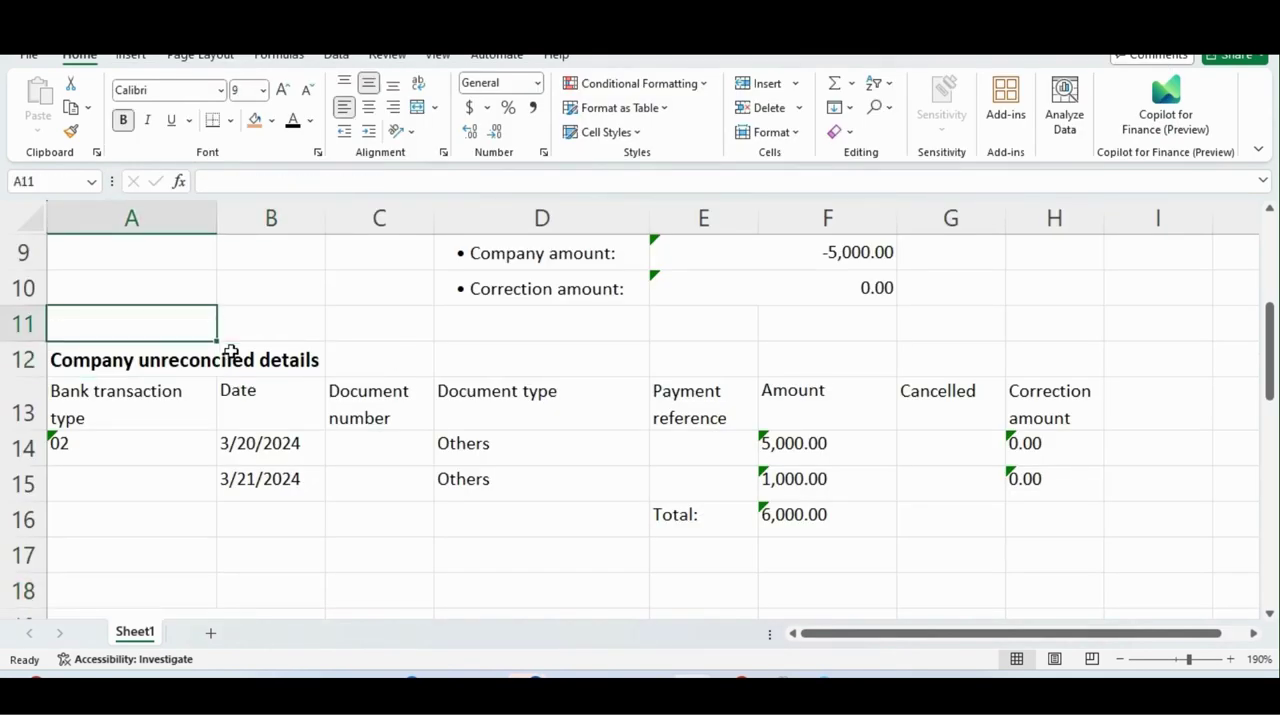
pyautogui.press('Up')
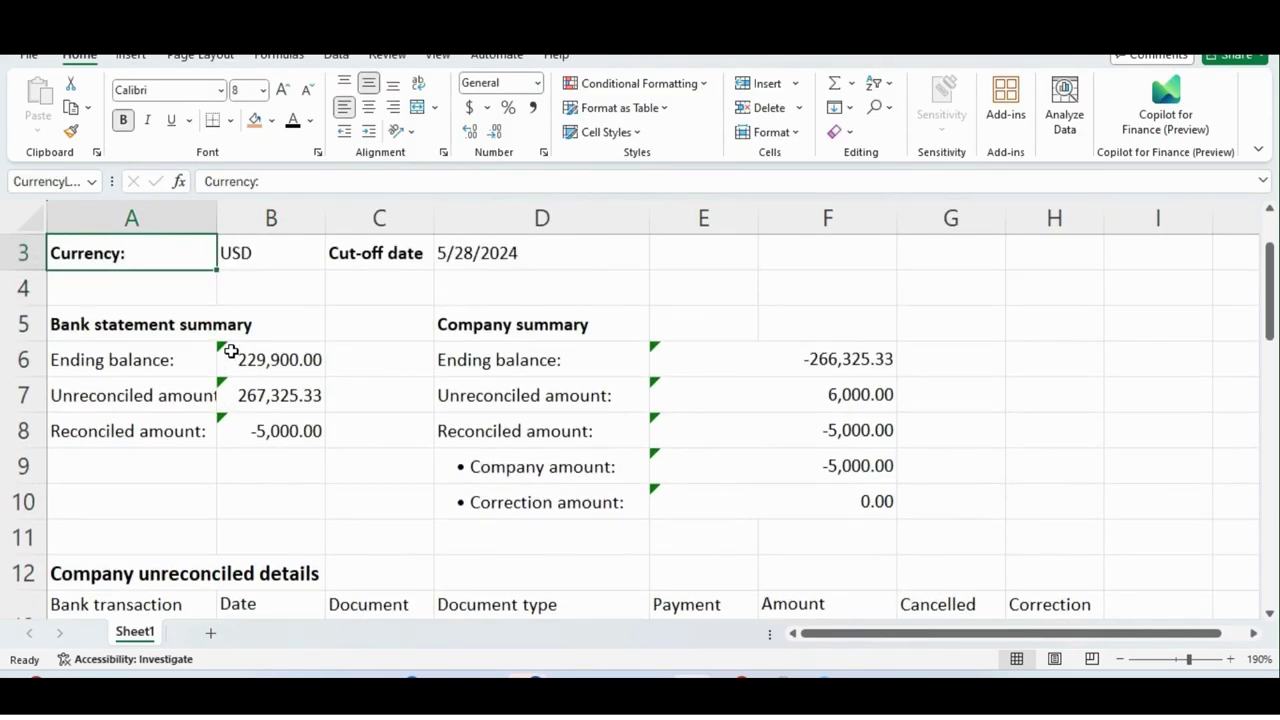
pyautogui.press('Up')
pyautogui.press('Up')
pyautogui.press('Down')
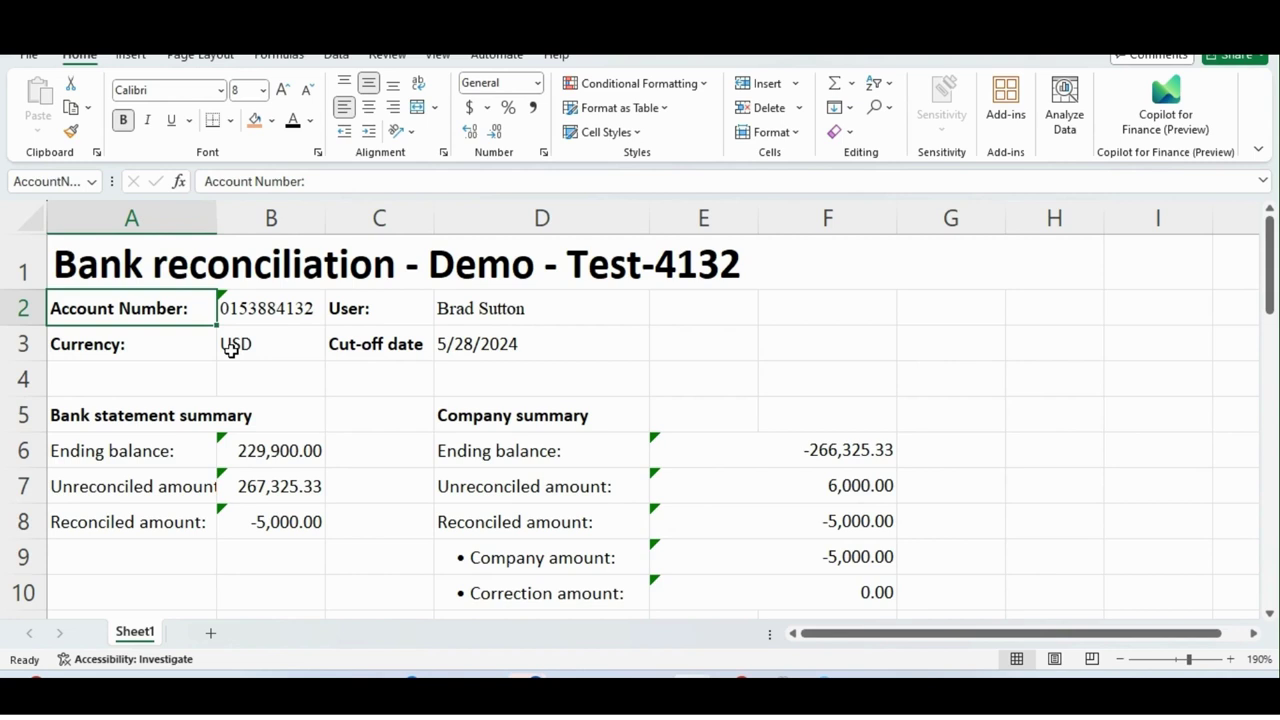
pyautogui.click(299, 508)
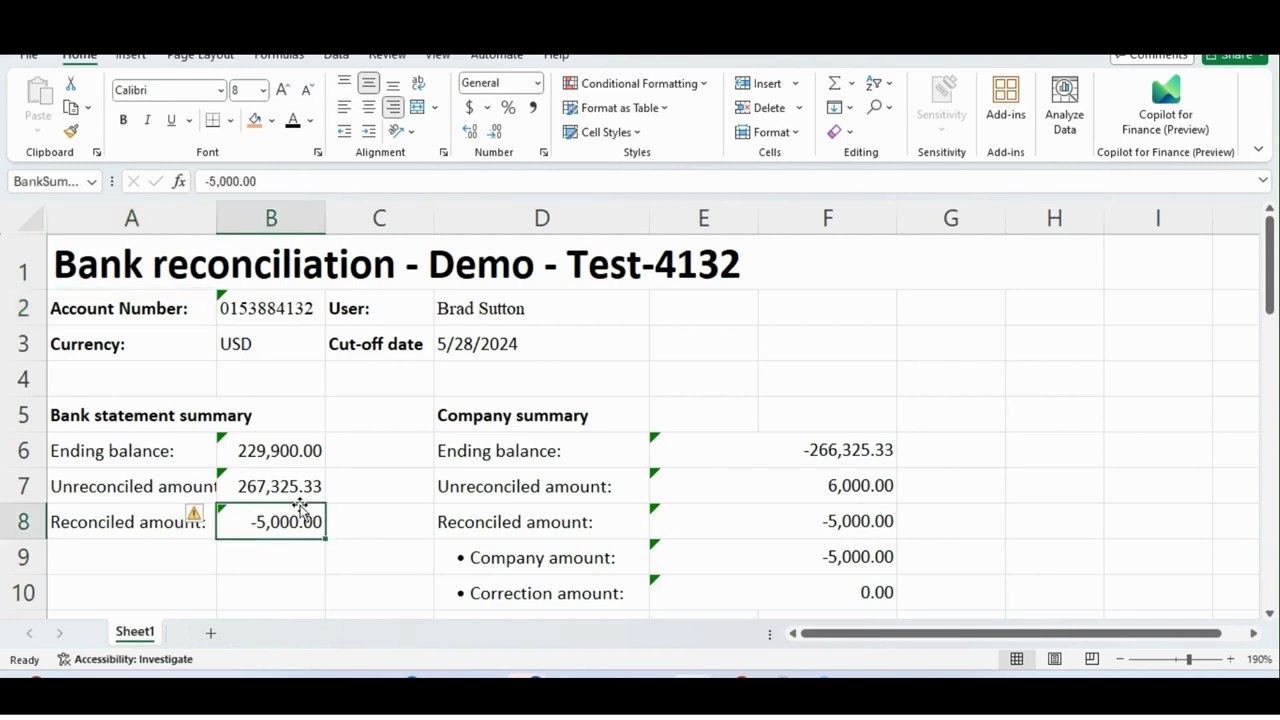
# Switch to the Finance and Operations Bank reconciliation list and select the Last statement ID of reconciliation 00045
pyautogui.moveTo(775, 676)
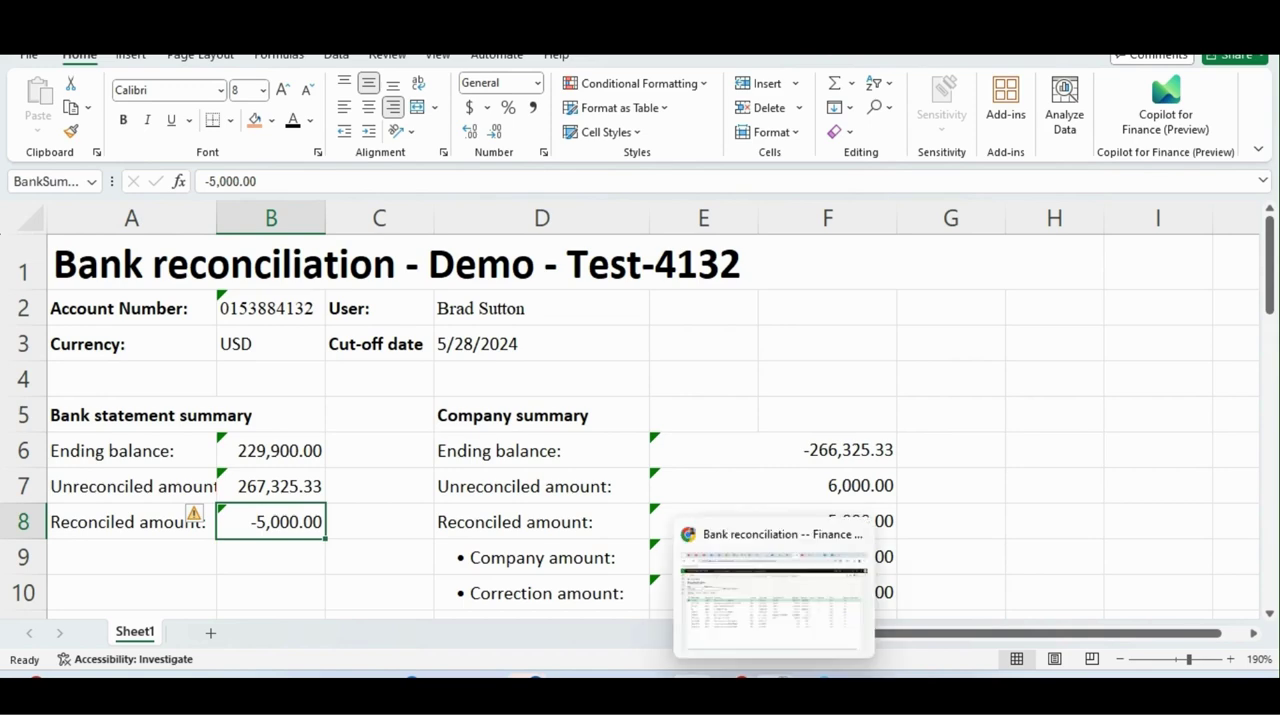
pyautogui.click(771, 639)
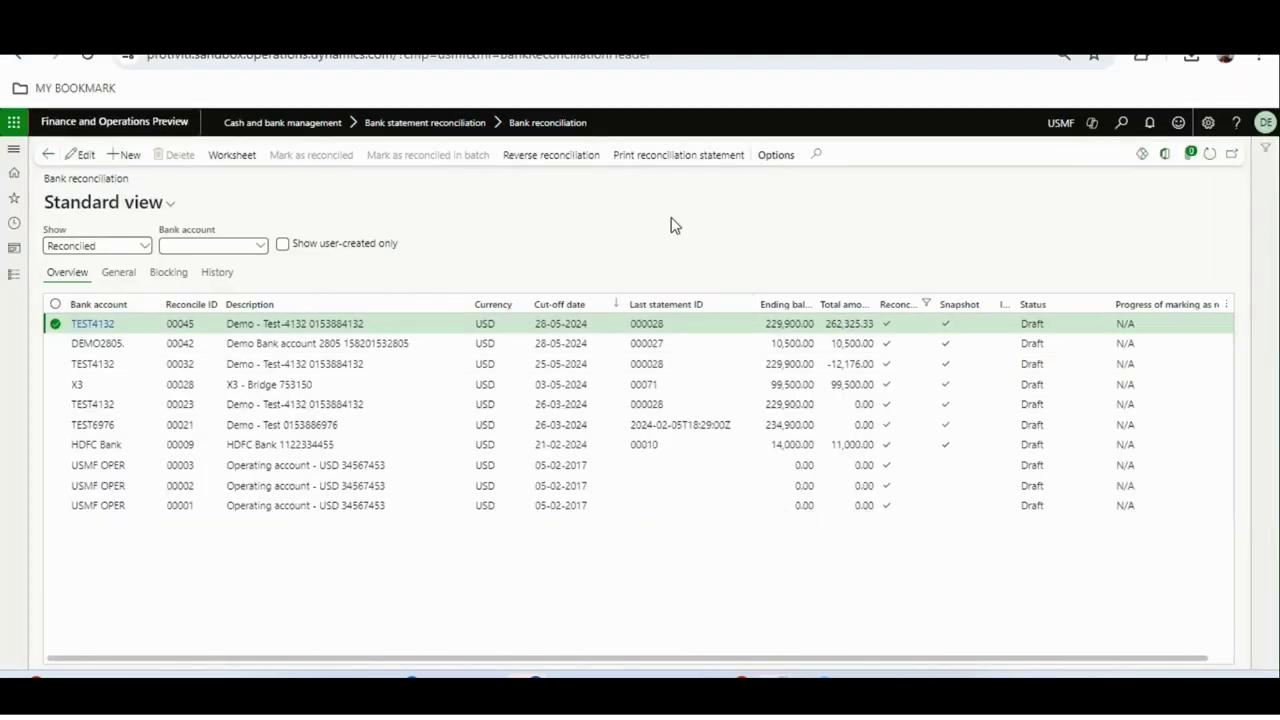
pyautogui.click(690, 323)
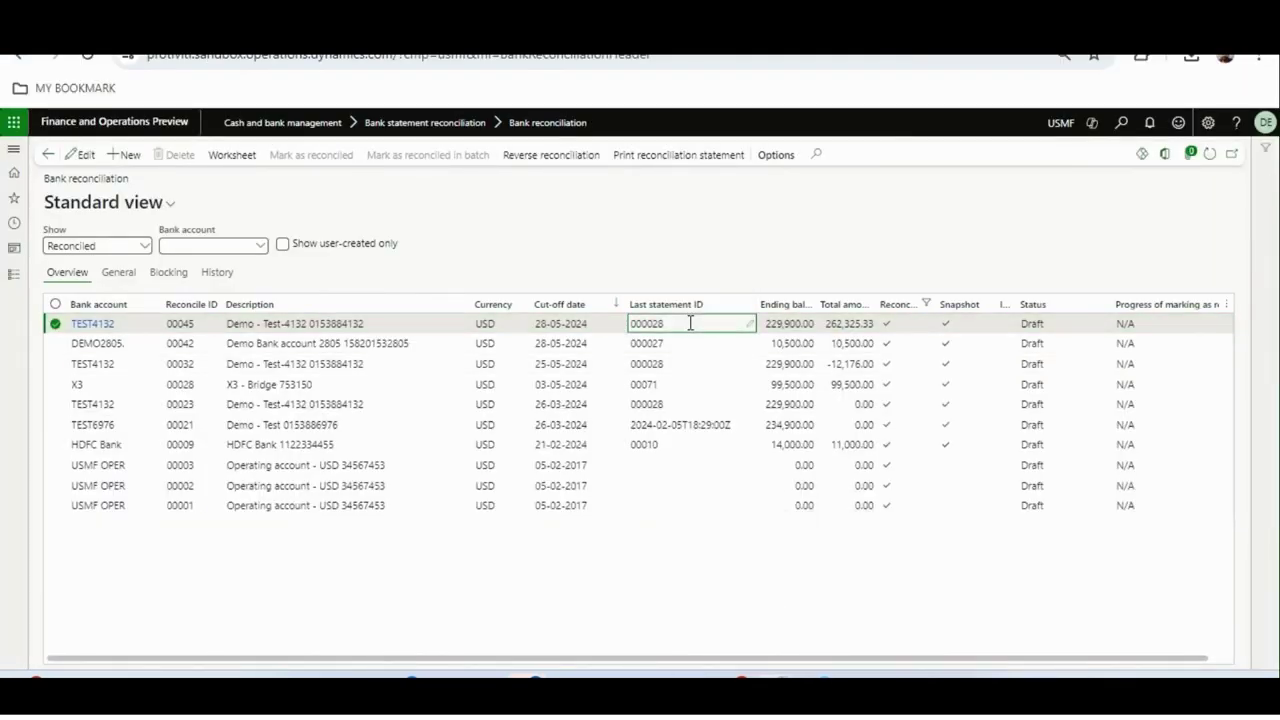